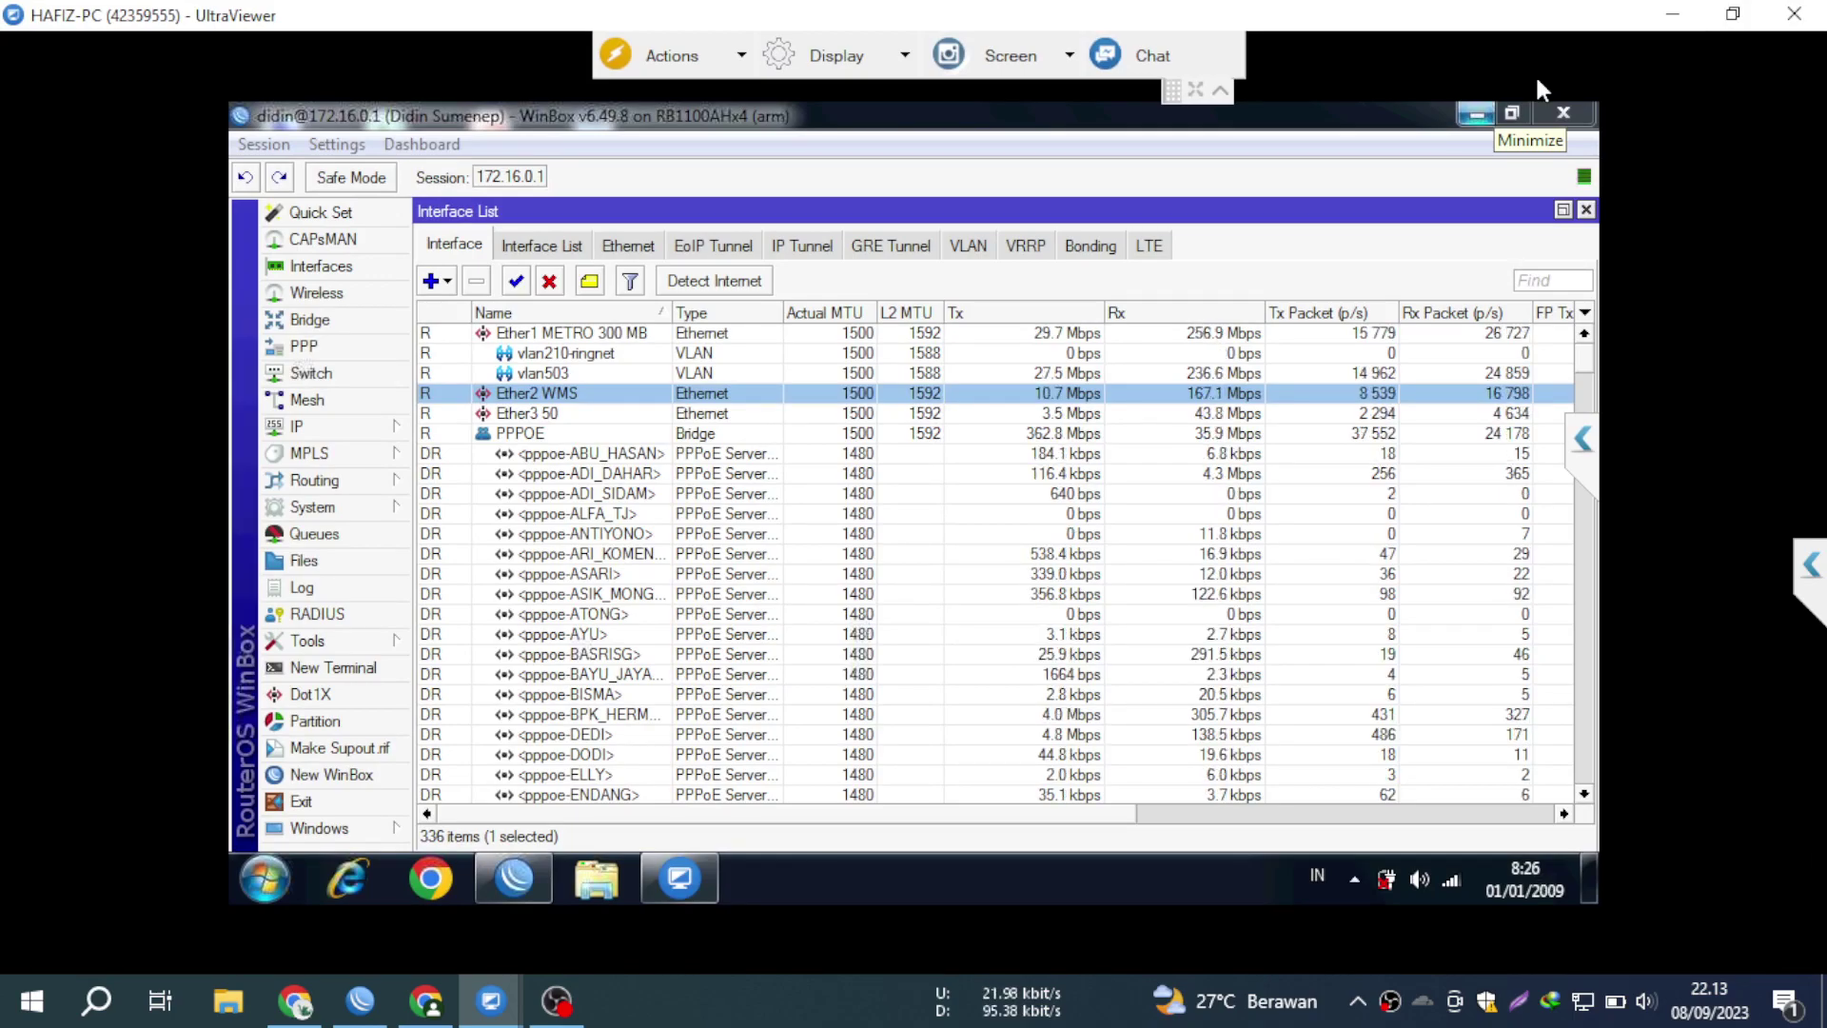
Examine the traffic of the Ether1 METRO 300 MB, Ether2 WMS and Ether3 50 interfaces
{"action": "left_click", "coordinate": [951, 333]}
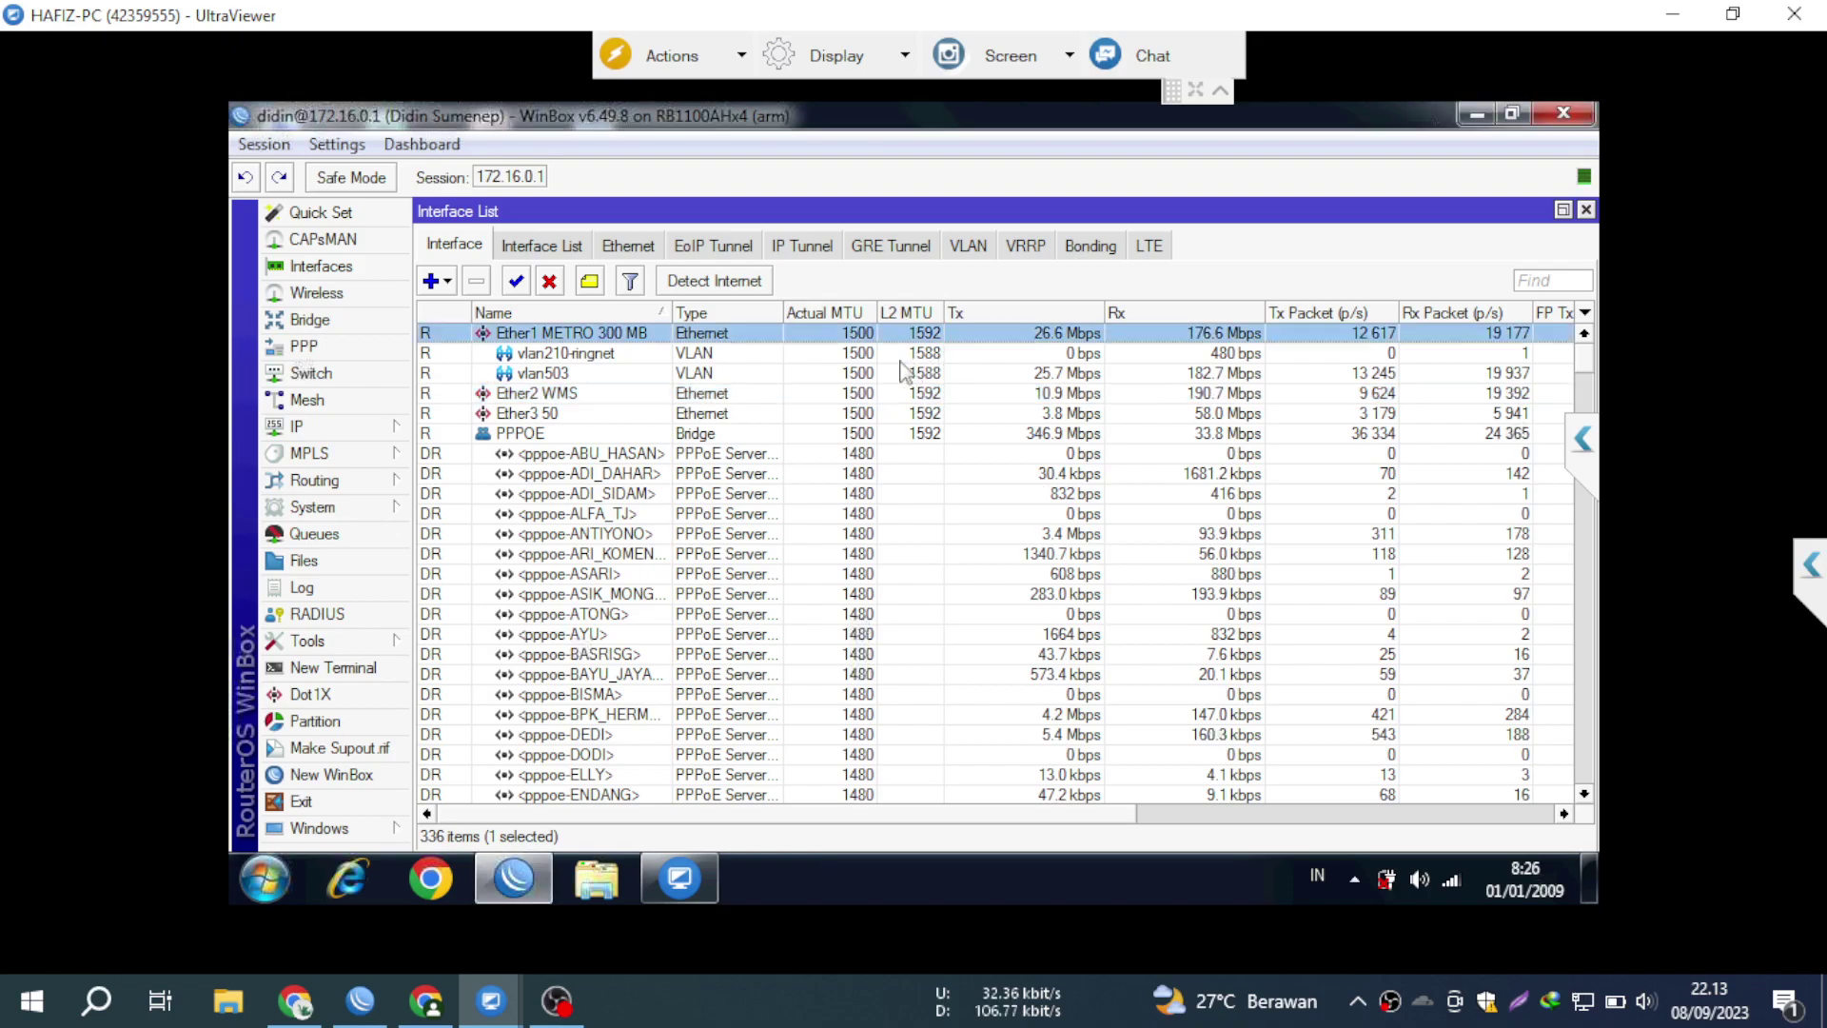
{"action": "left_click", "coordinate": [647, 396], "text": "ctrl"}
{"action": "left_click", "coordinate": [645, 411], "text": "ctrl"}
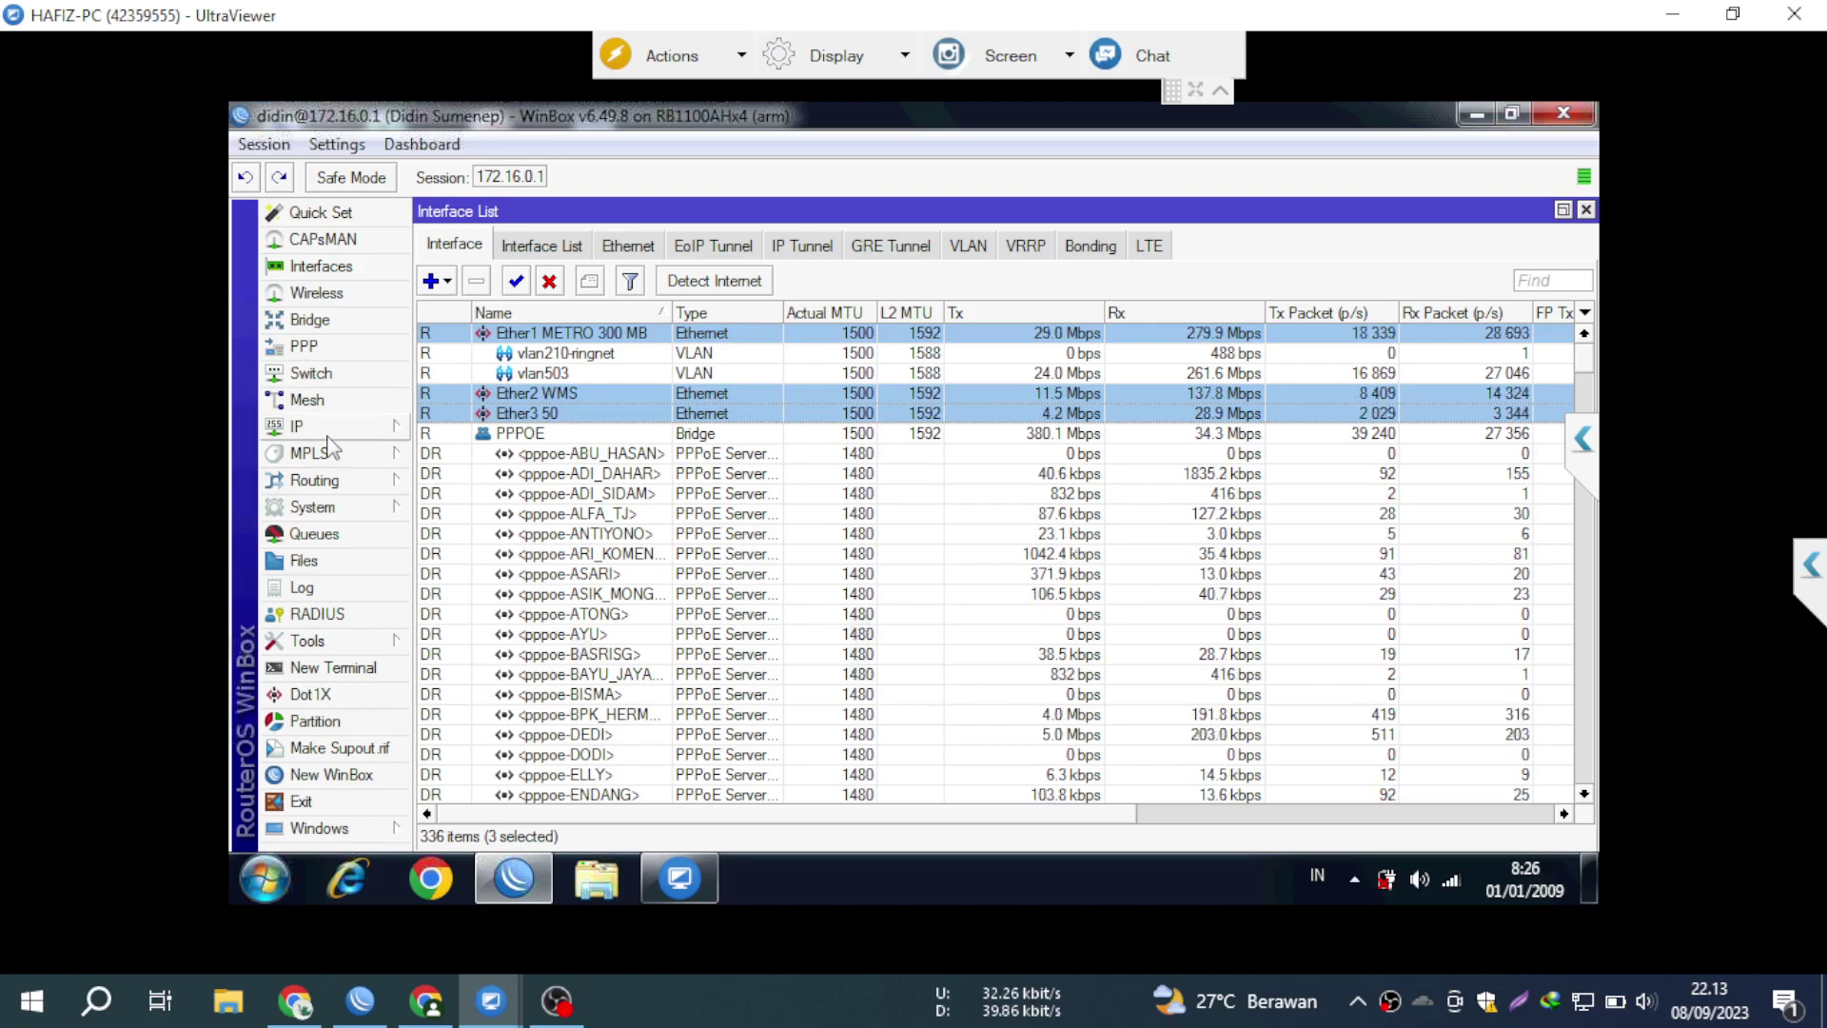
{"action": "left_click", "coordinate": [512, 393]}
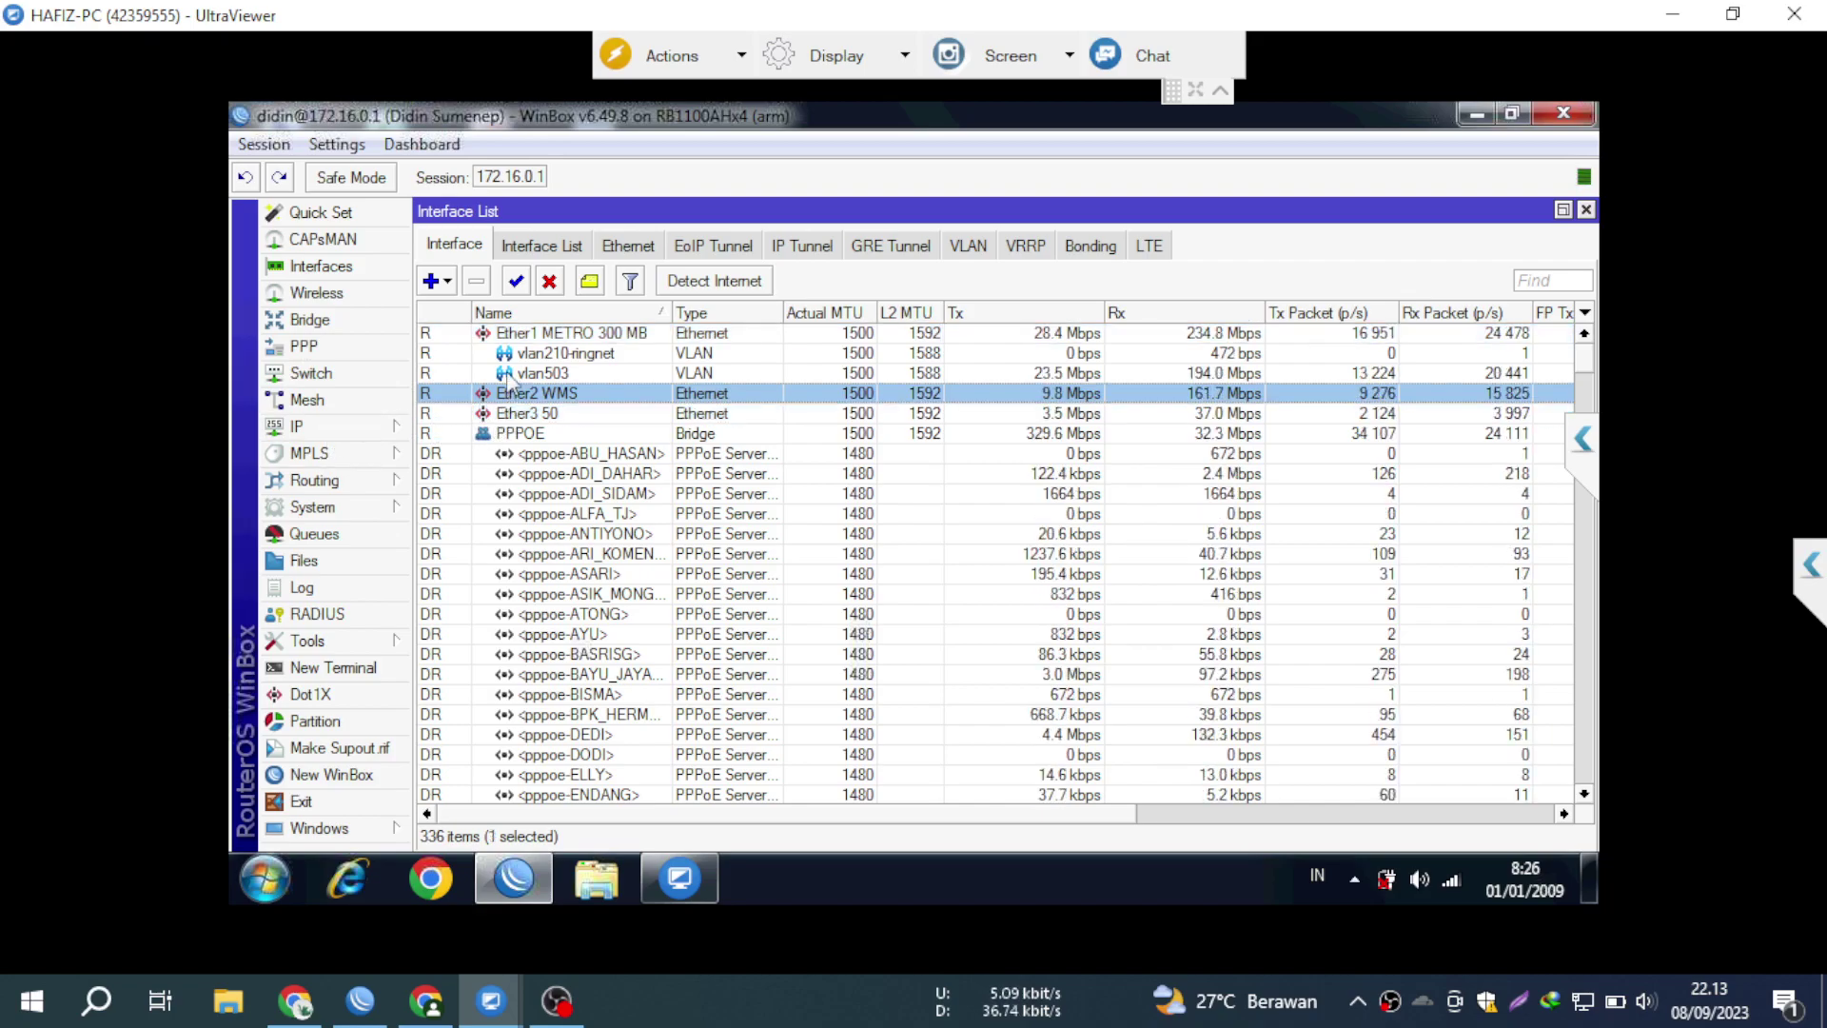
{"action": "left_click", "coordinate": [582, 335]}
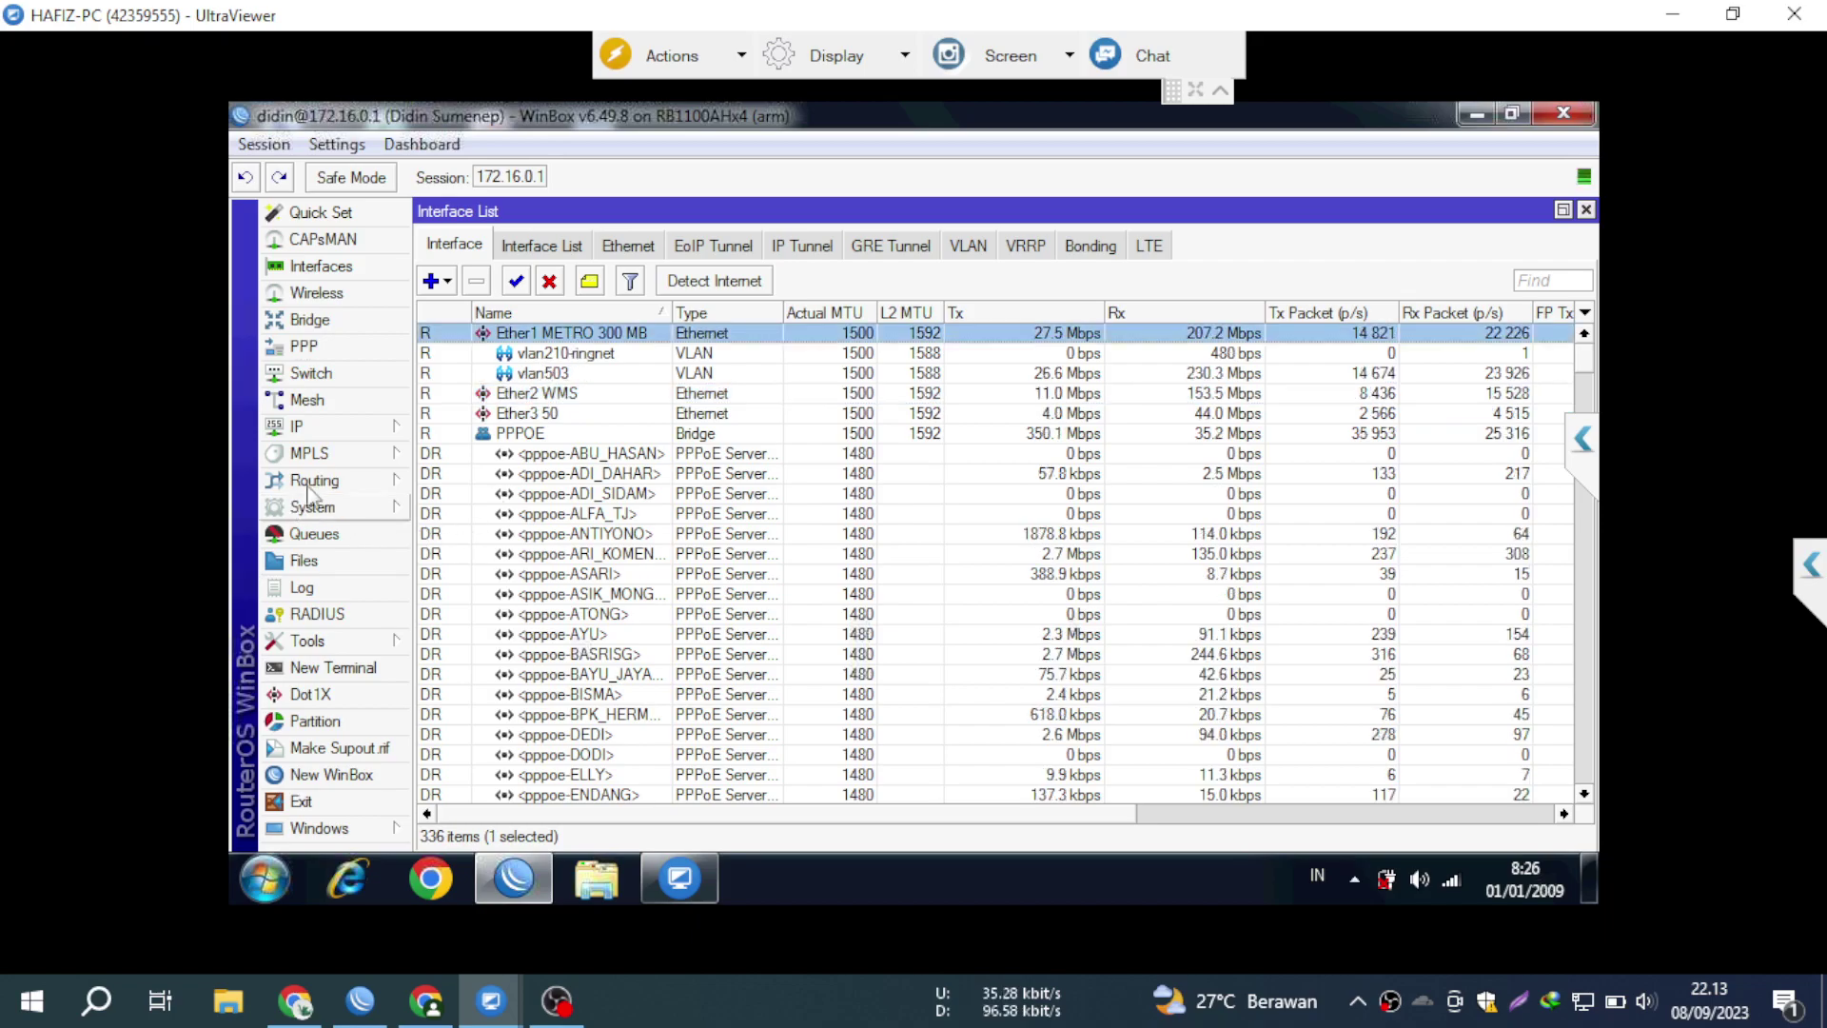
Add the time, date, CPU, memory and uptime indicators to the dashboard
{"action": "right_click", "coordinate": [757, 190]}
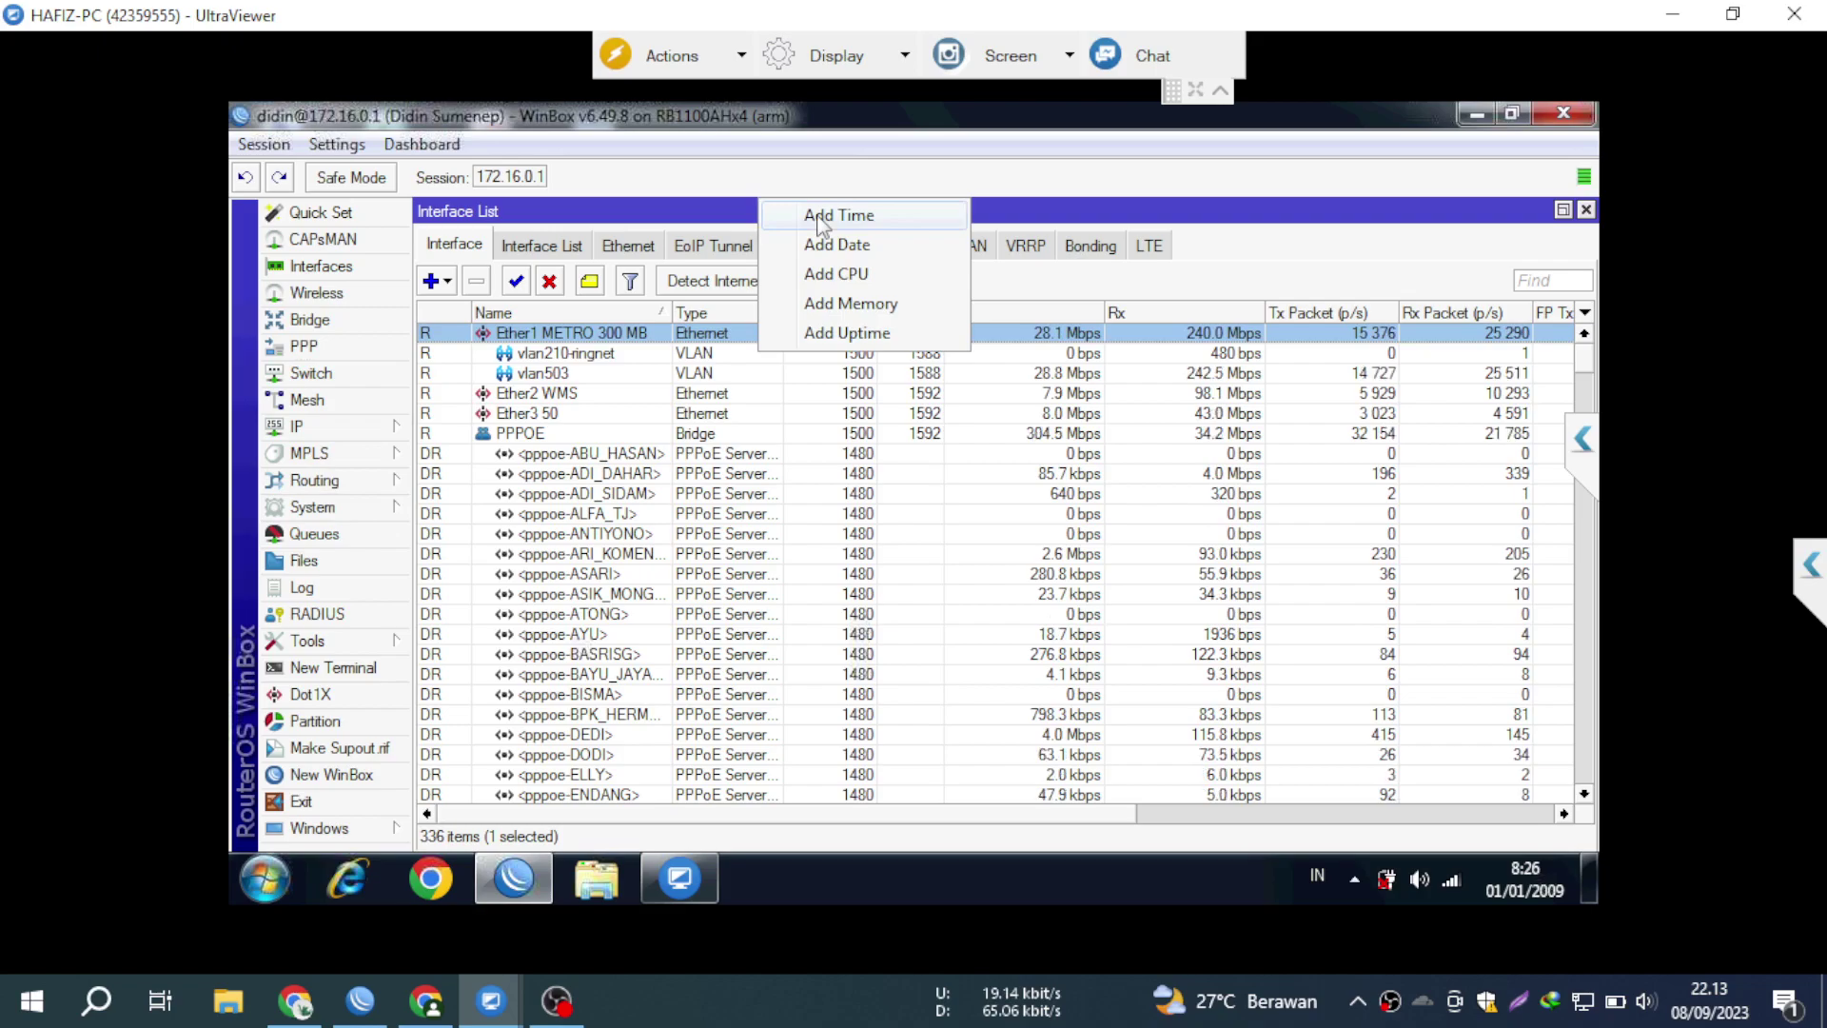
{"action": "left_click", "coordinate": [821, 219]}
{"action": "right_click", "coordinate": [753, 192]}
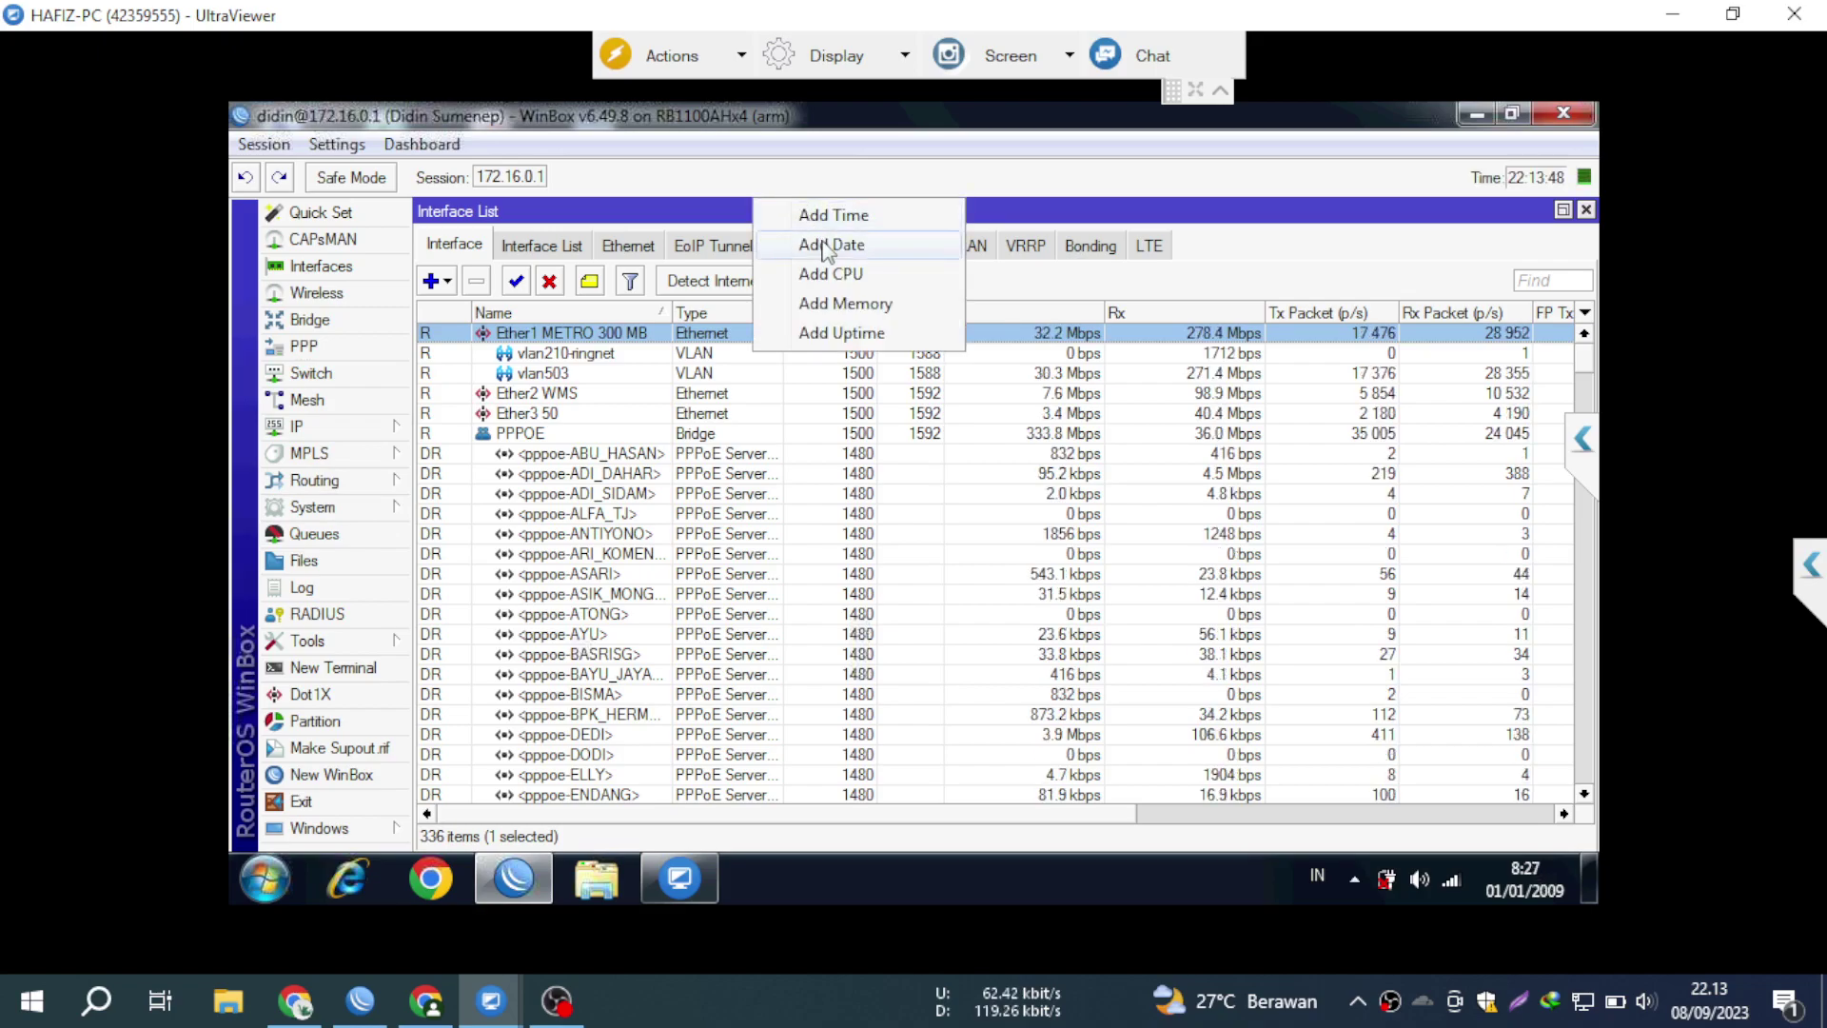
{"action": "left_click", "coordinate": [824, 247]}
{"action": "right_click", "coordinate": [759, 193]}
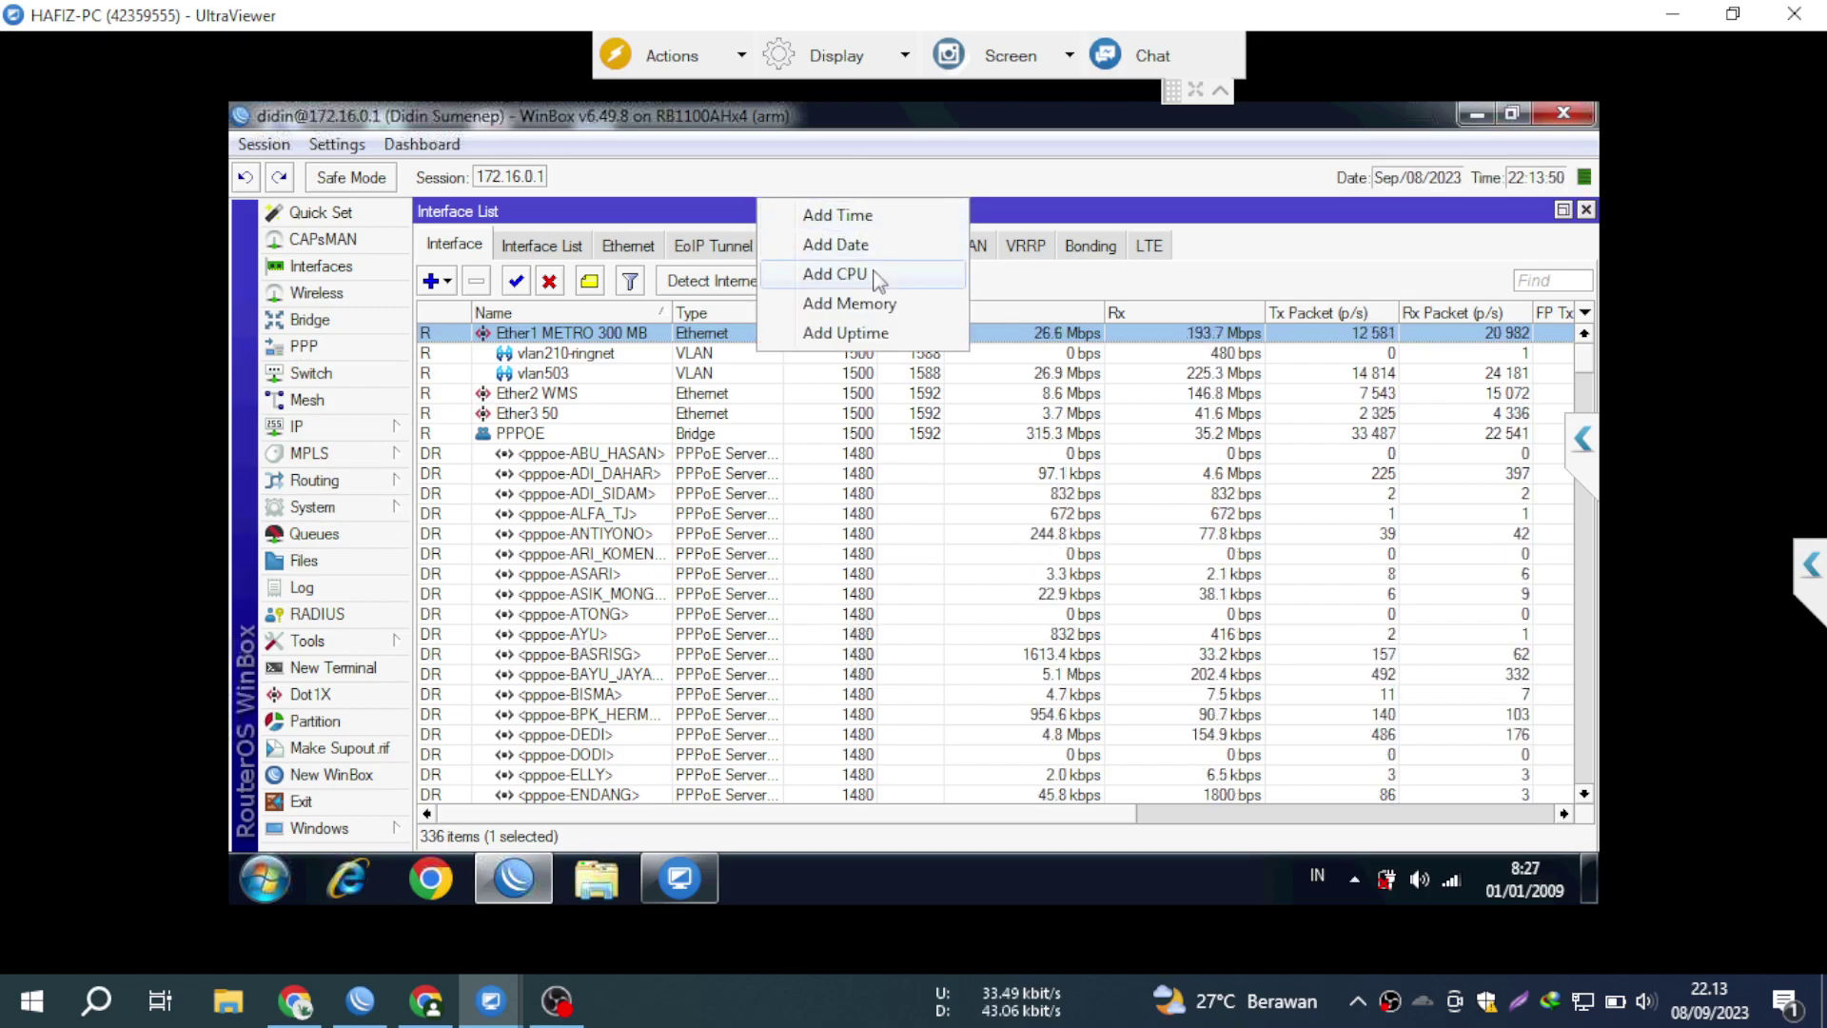
{"action": "left_click", "coordinate": [878, 278]}
{"action": "right_click", "coordinate": [706, 190]}
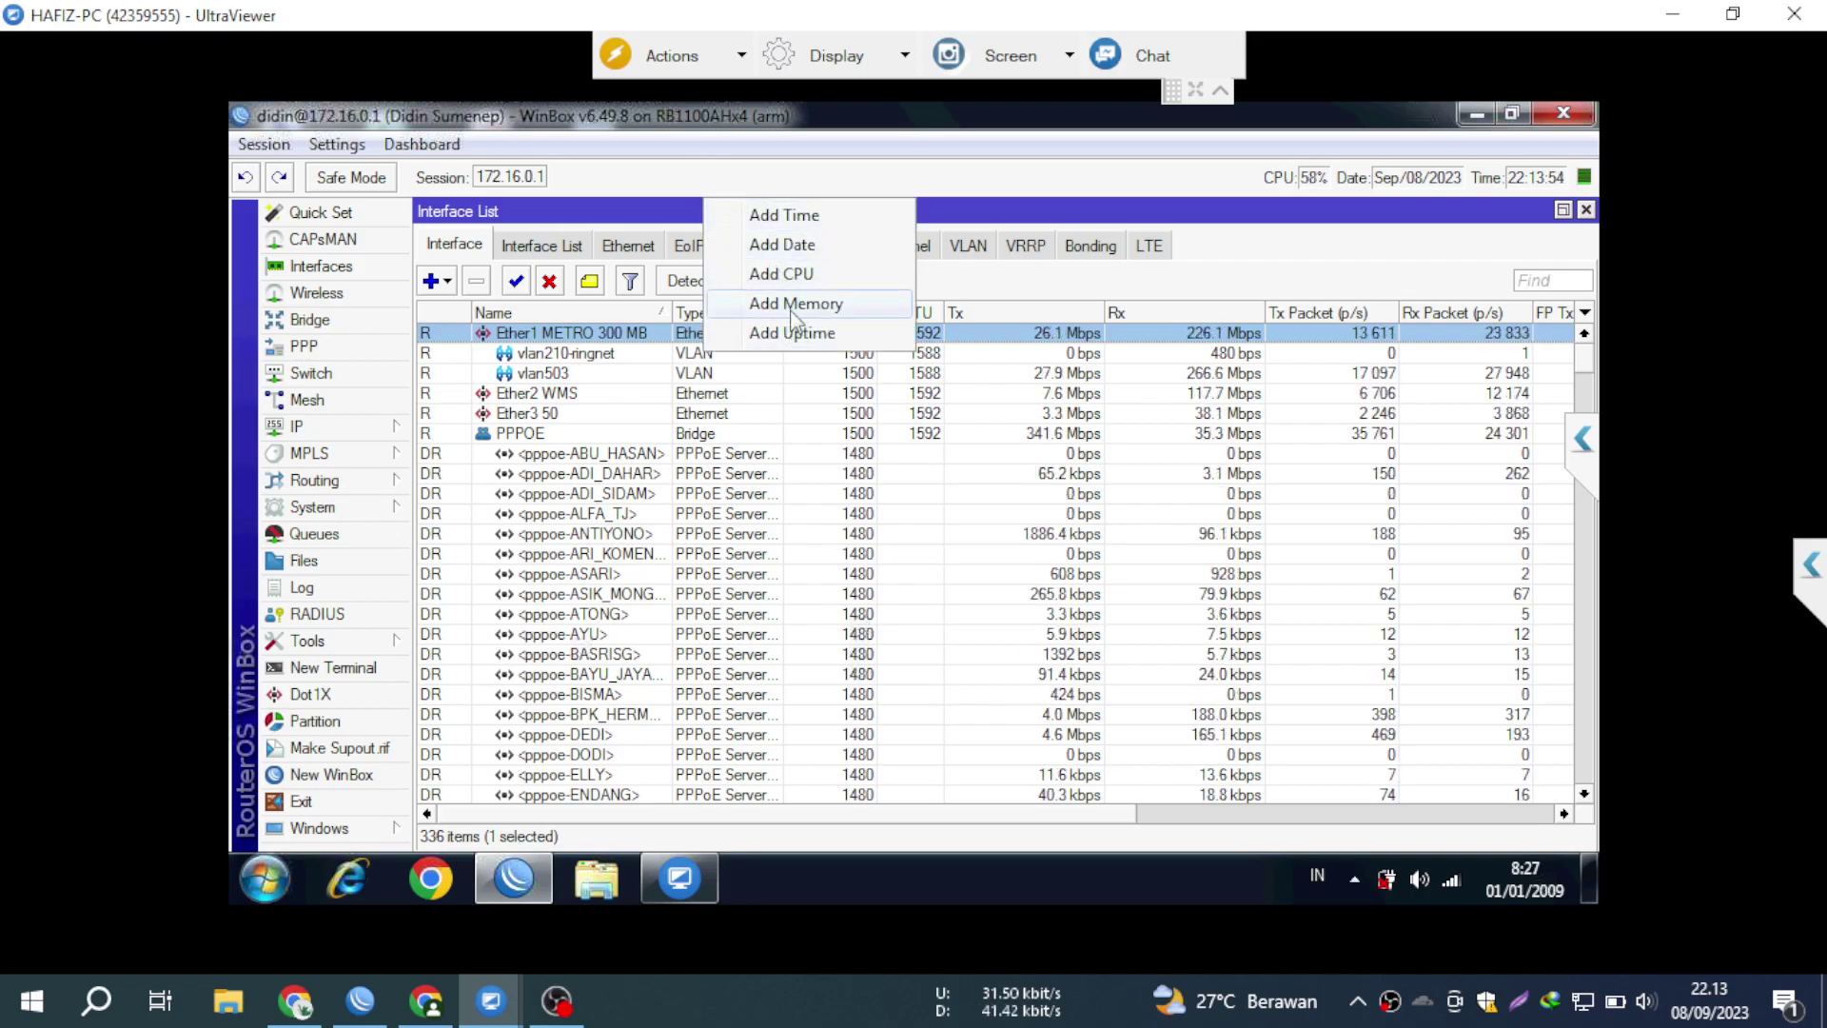
{"action": "left_click", "coordinate": [789, 305]}
{"action": "right_click", "coordinate": [696, 198]}
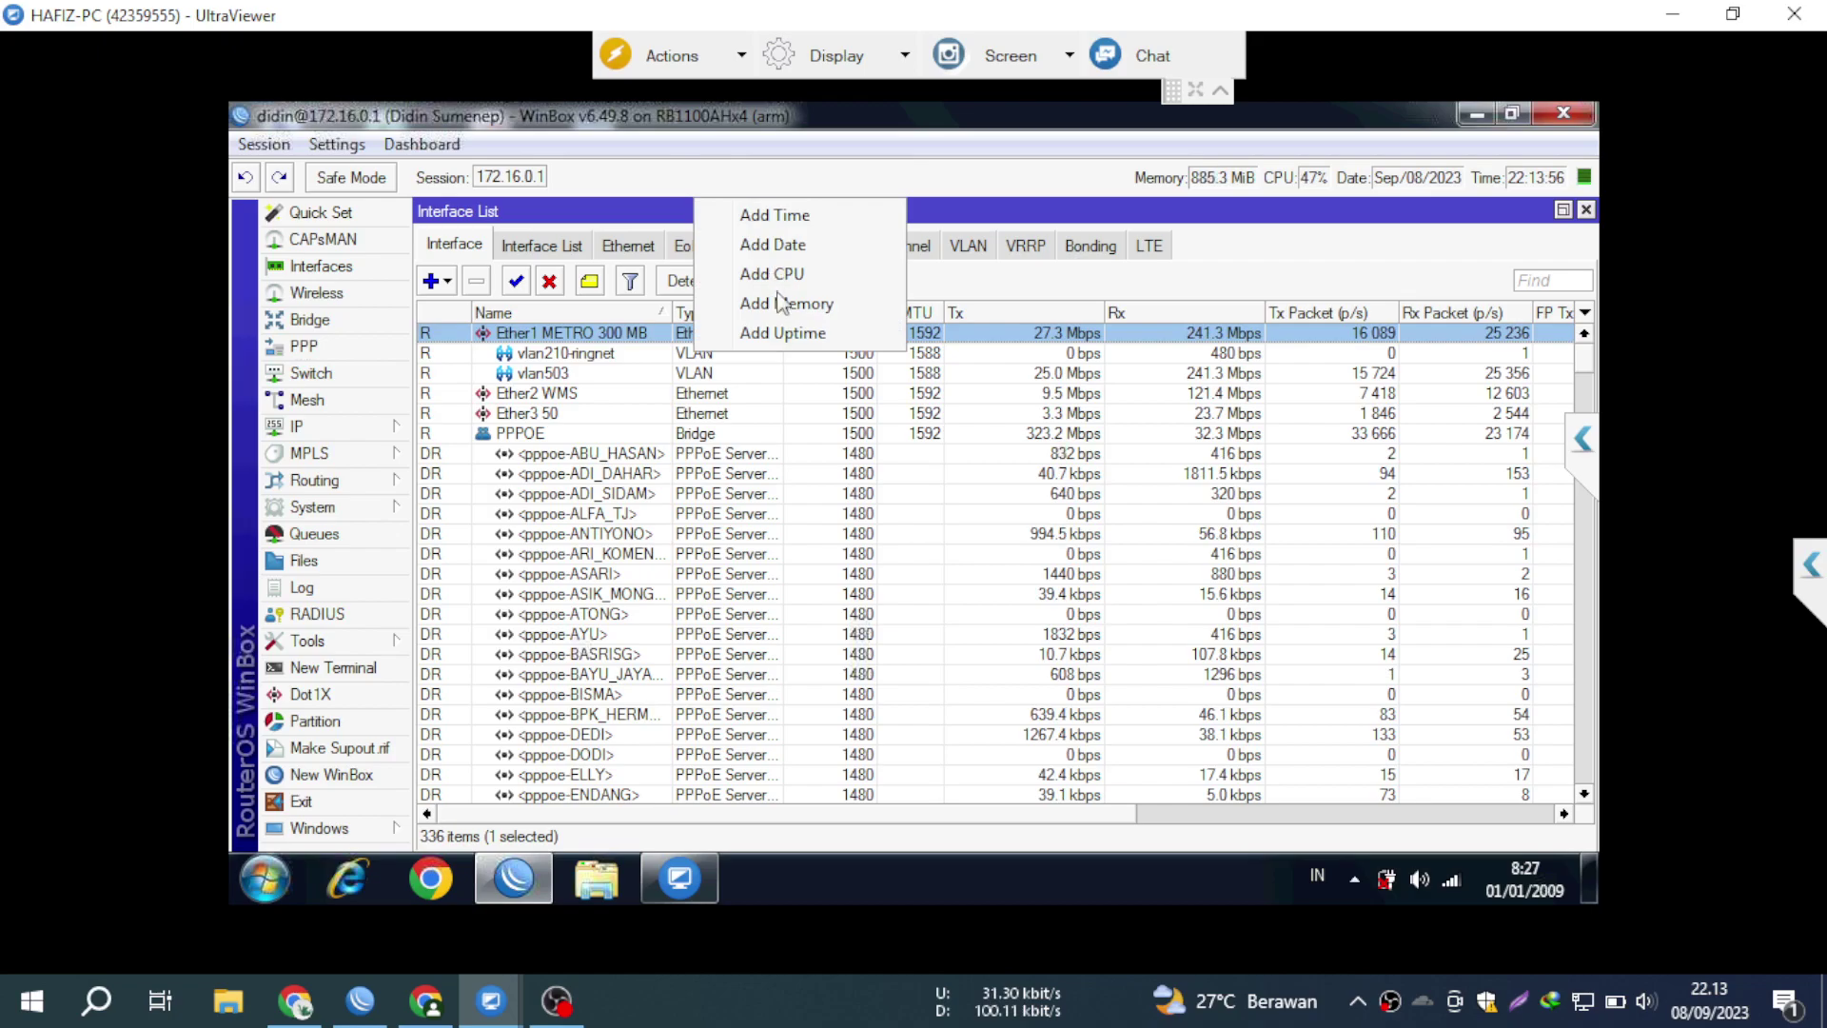
{"action": "left_click", "coordinate": [782, 333]}
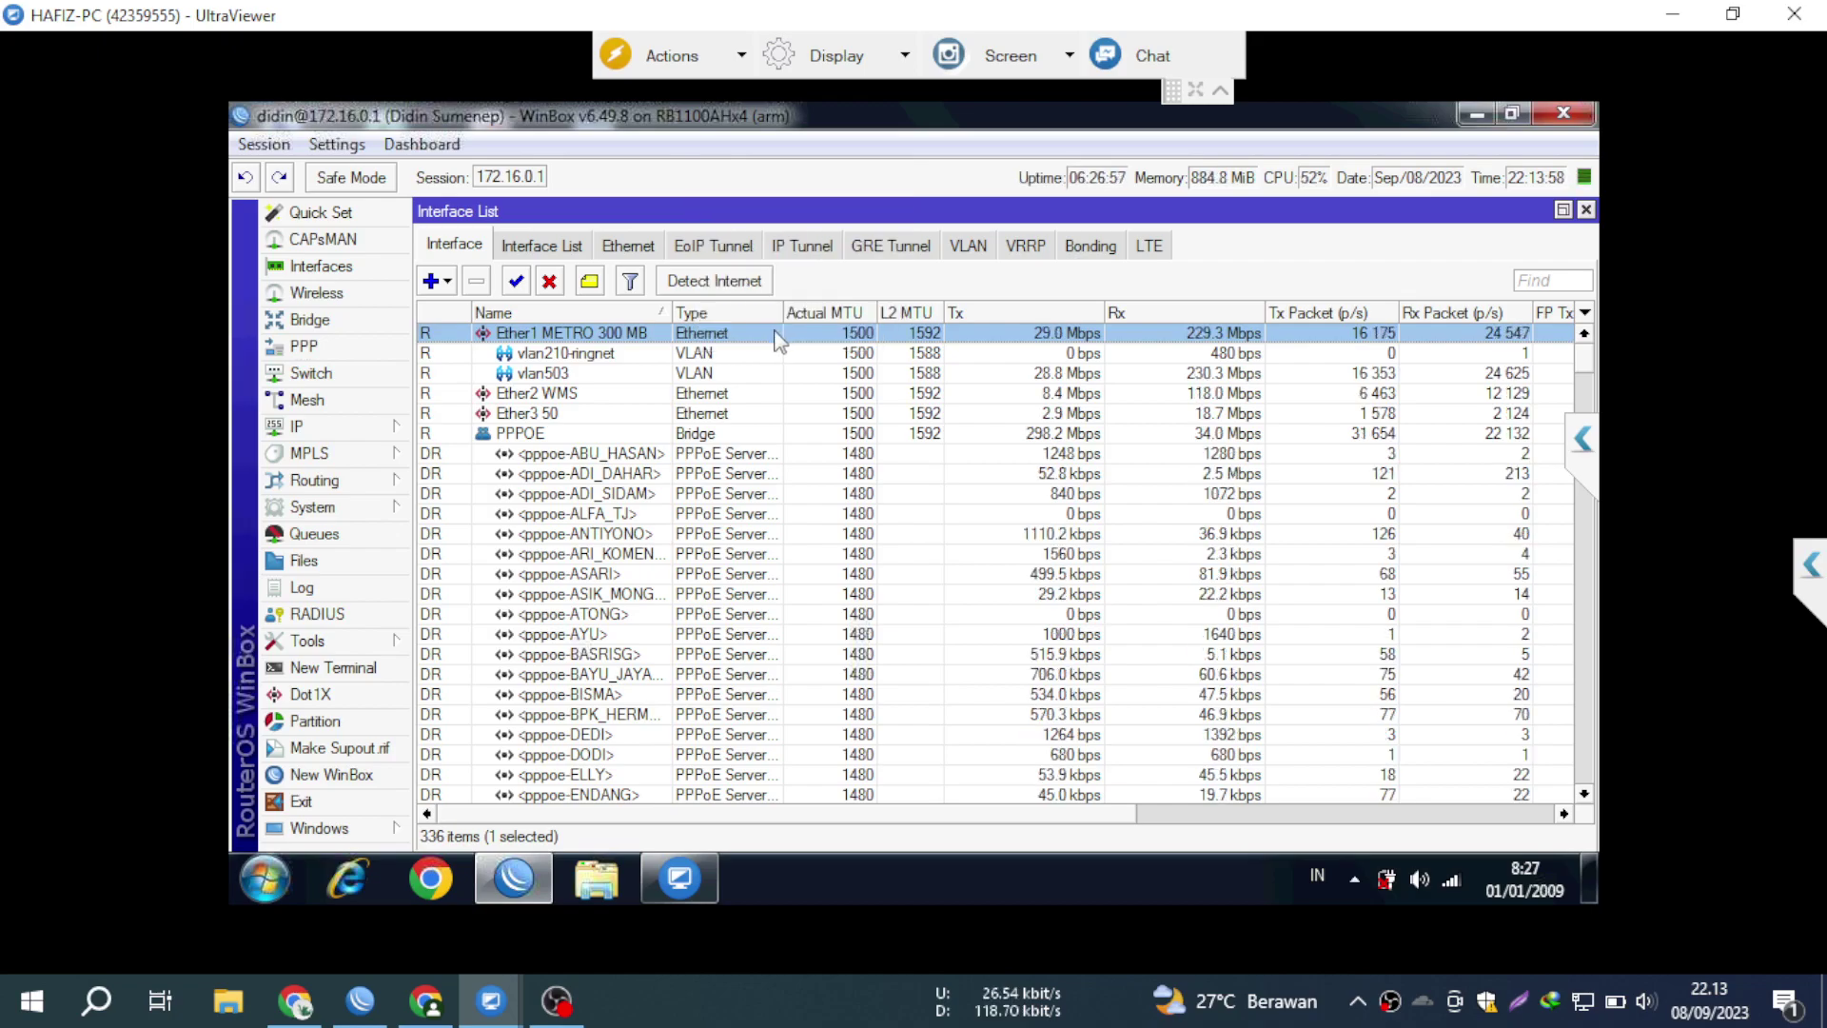
Review the router's IP address list with its networks and interfaces, and close it
{"action": "left_click", "coordinate": [381, 427]}
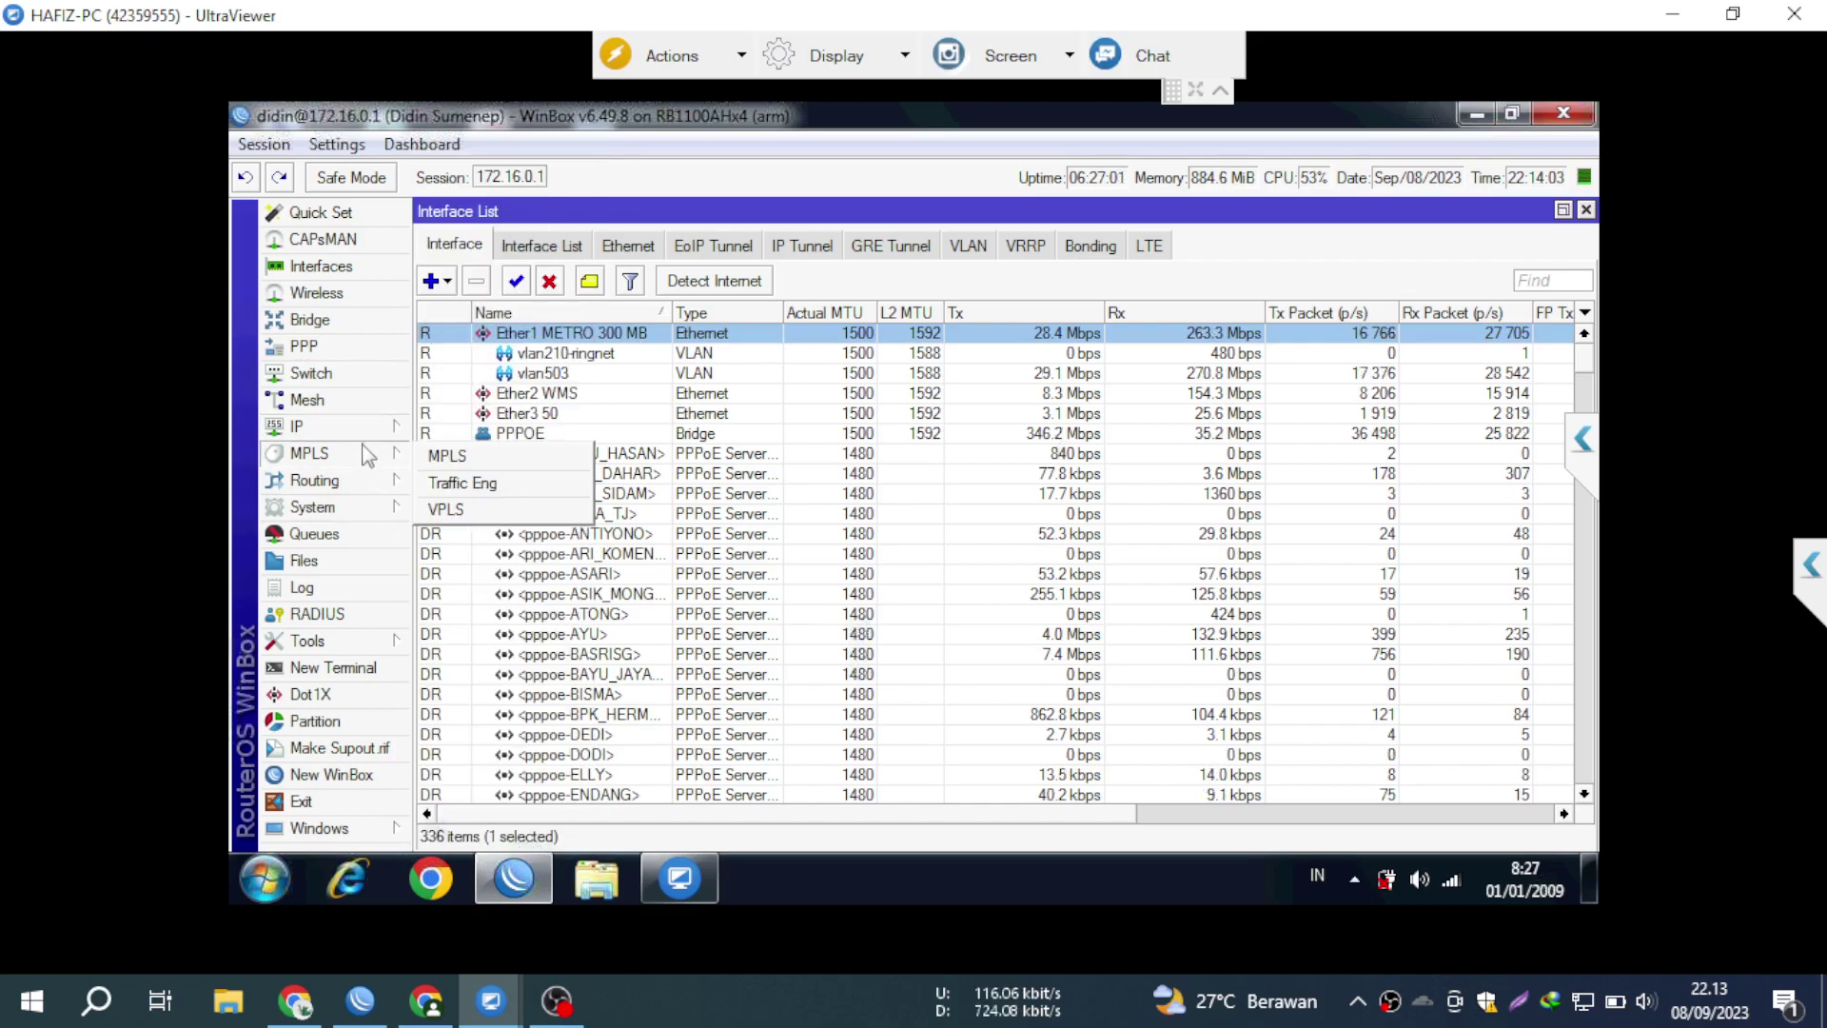
{"action": "mouse_move", "coordinate": [365, 439]}
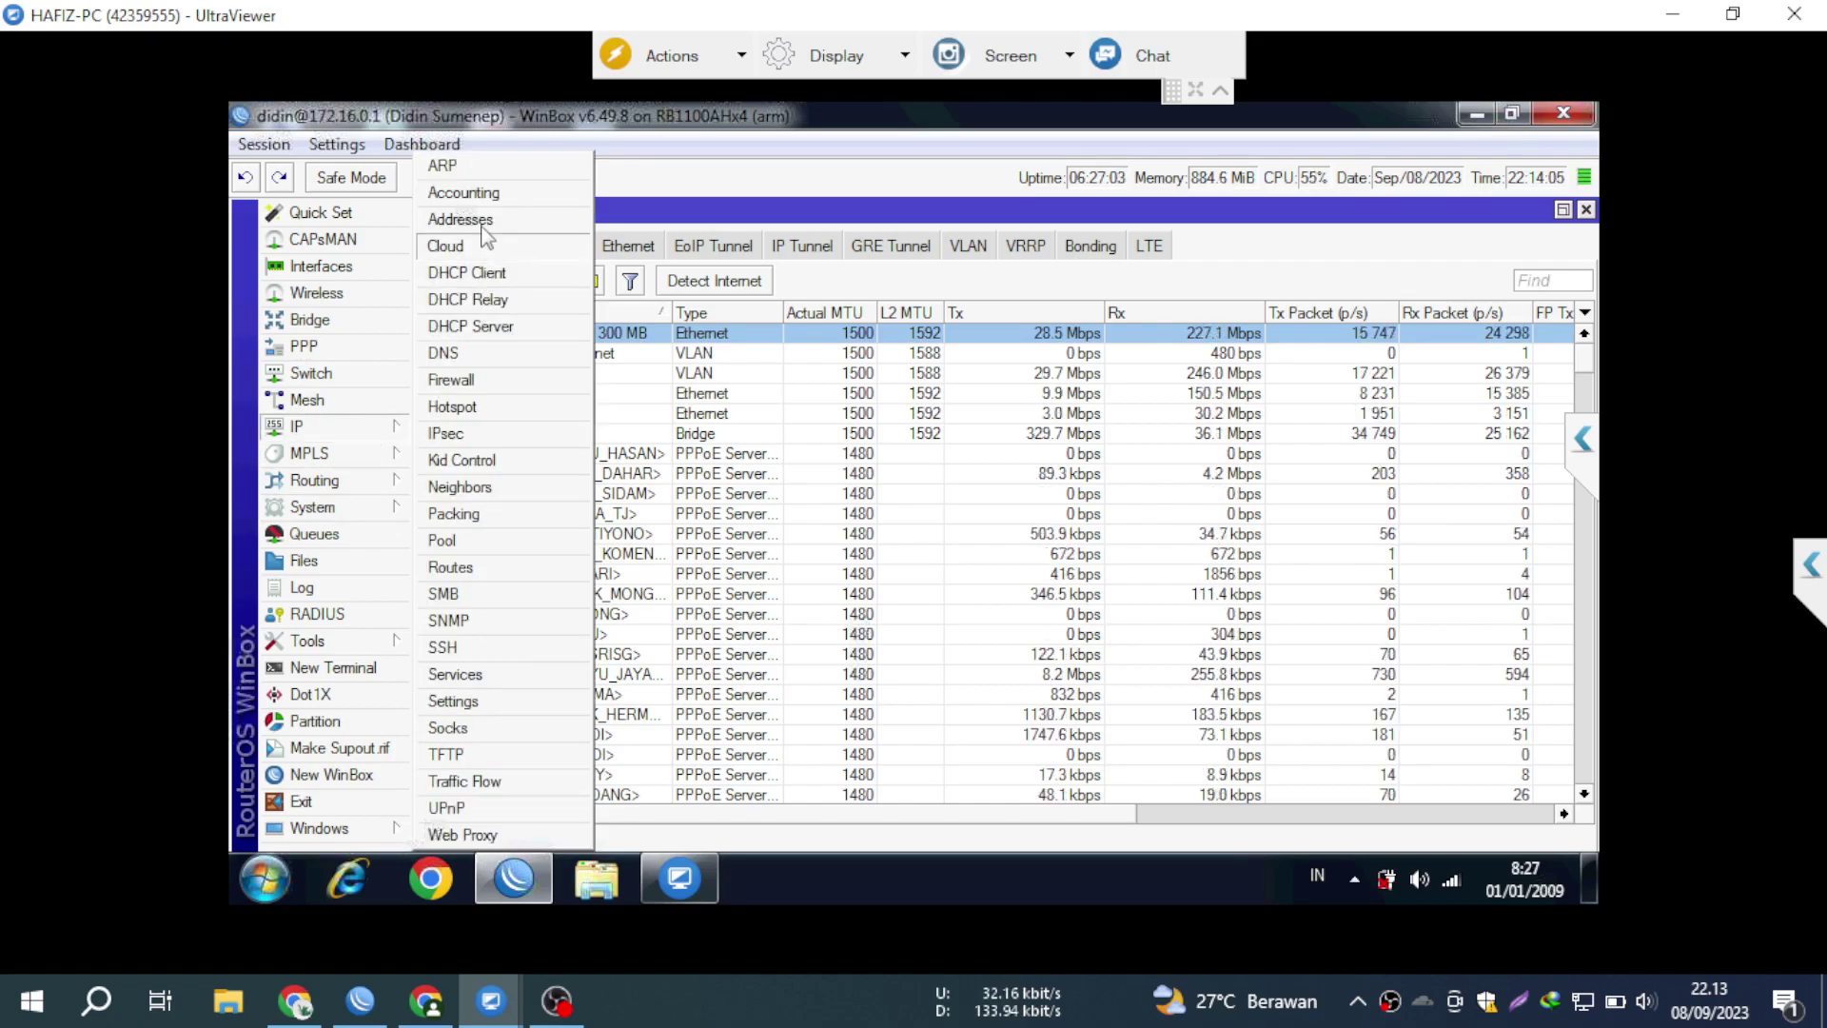
{"action": "left_click", "coordinate": [443, 219]}
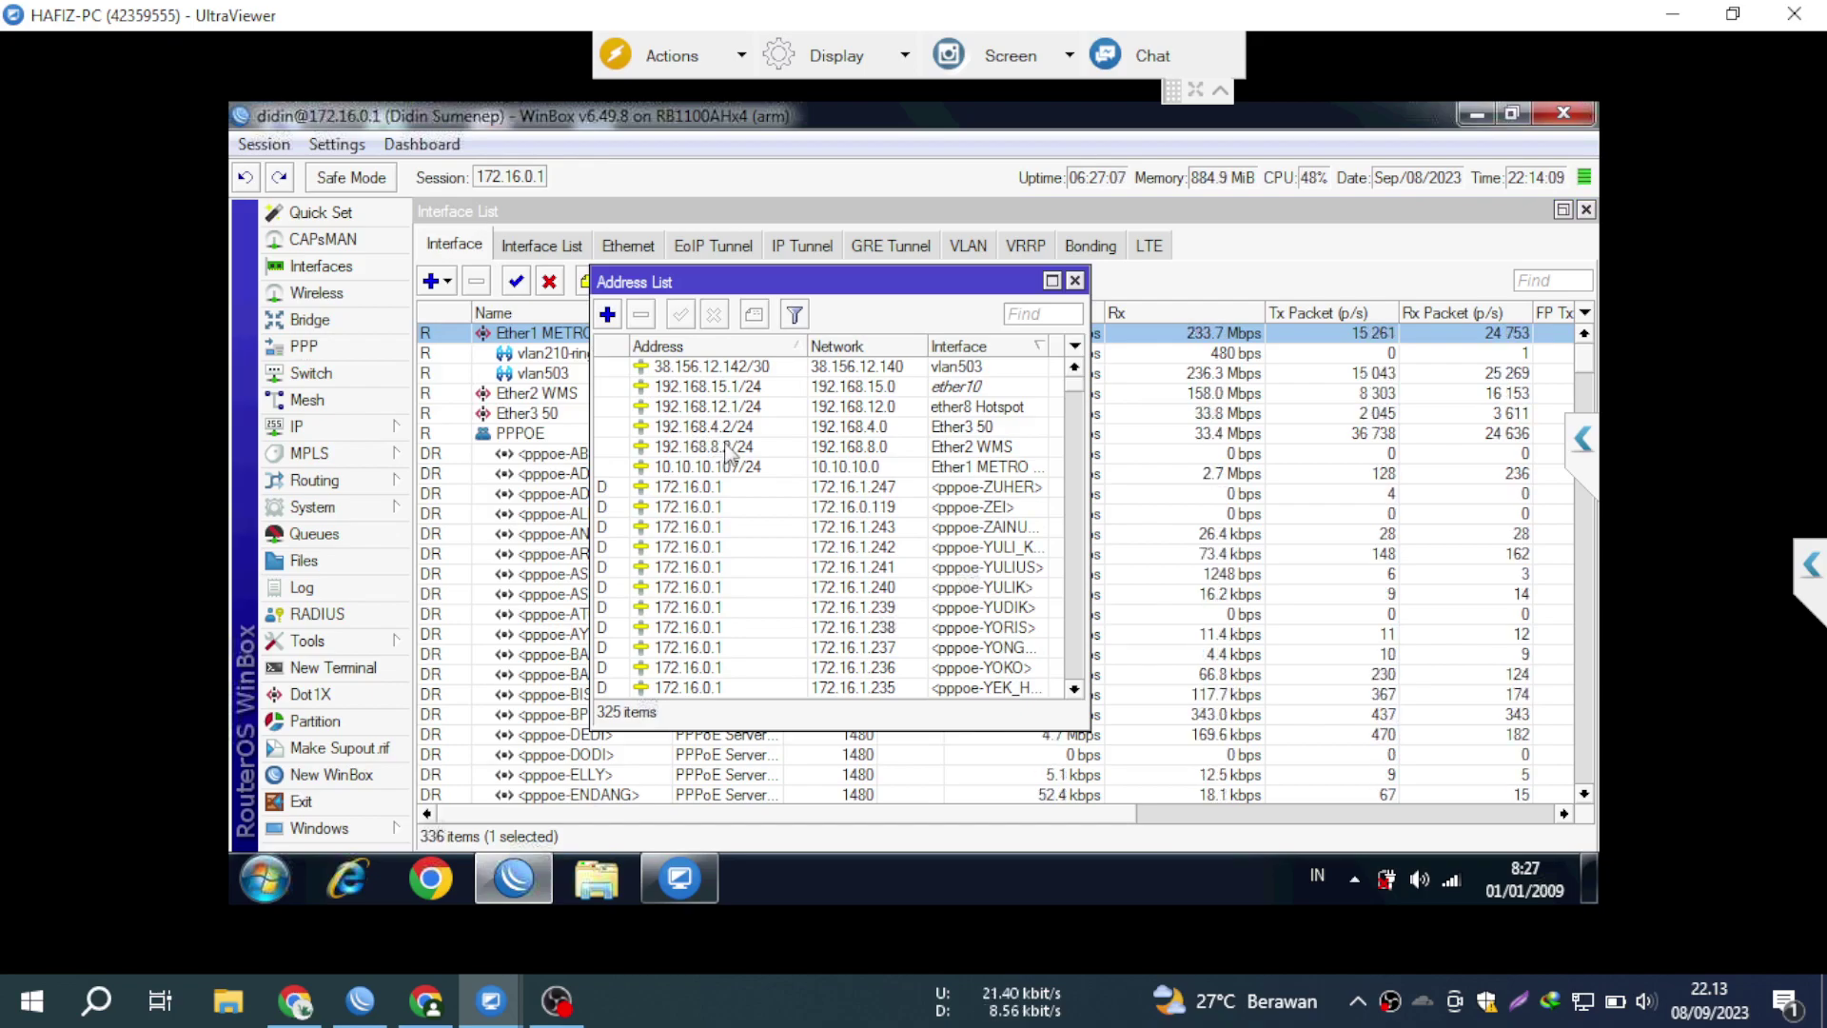
{"action": "scroll", "coordinate": [743, 476], "scroll_direction": "down", "scroll_amount": 7}
{"action": "scroll", "coordinate": [766, 504], "scroll_direction": "down", "scroll_amount": 2}
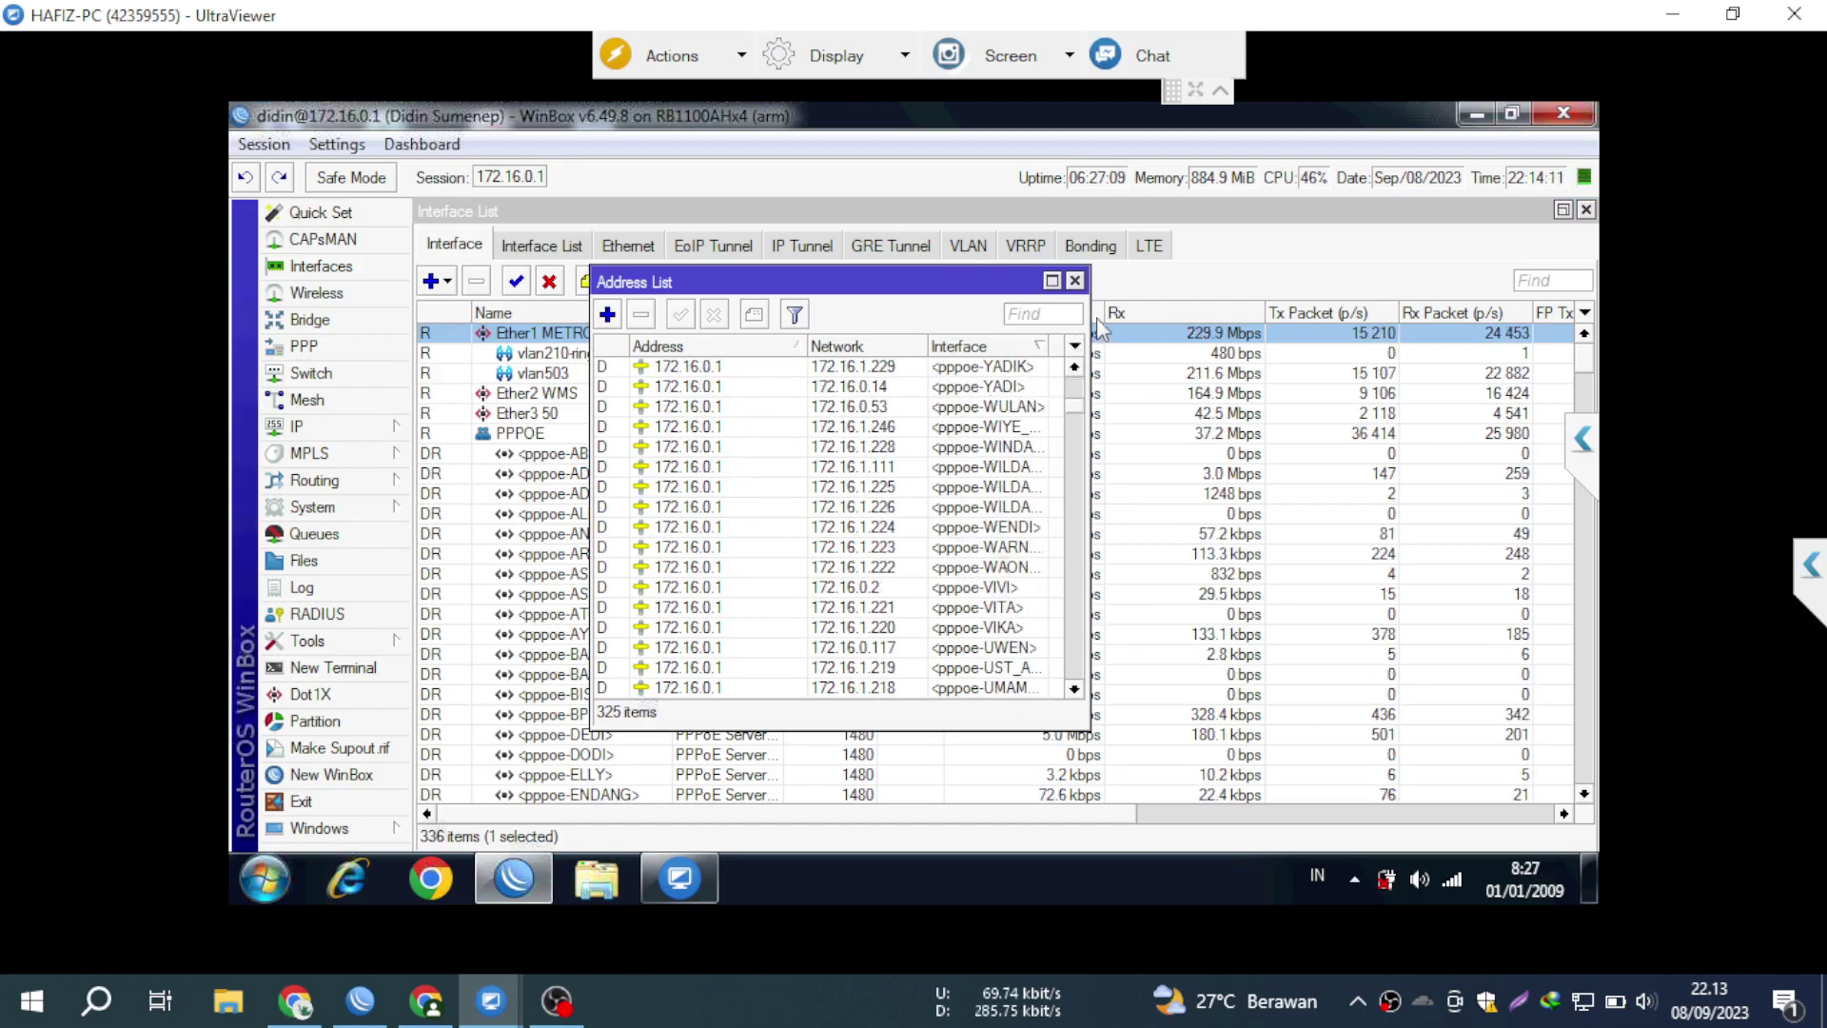
{"action": "left_click", "coordinate": [1074, 281]}
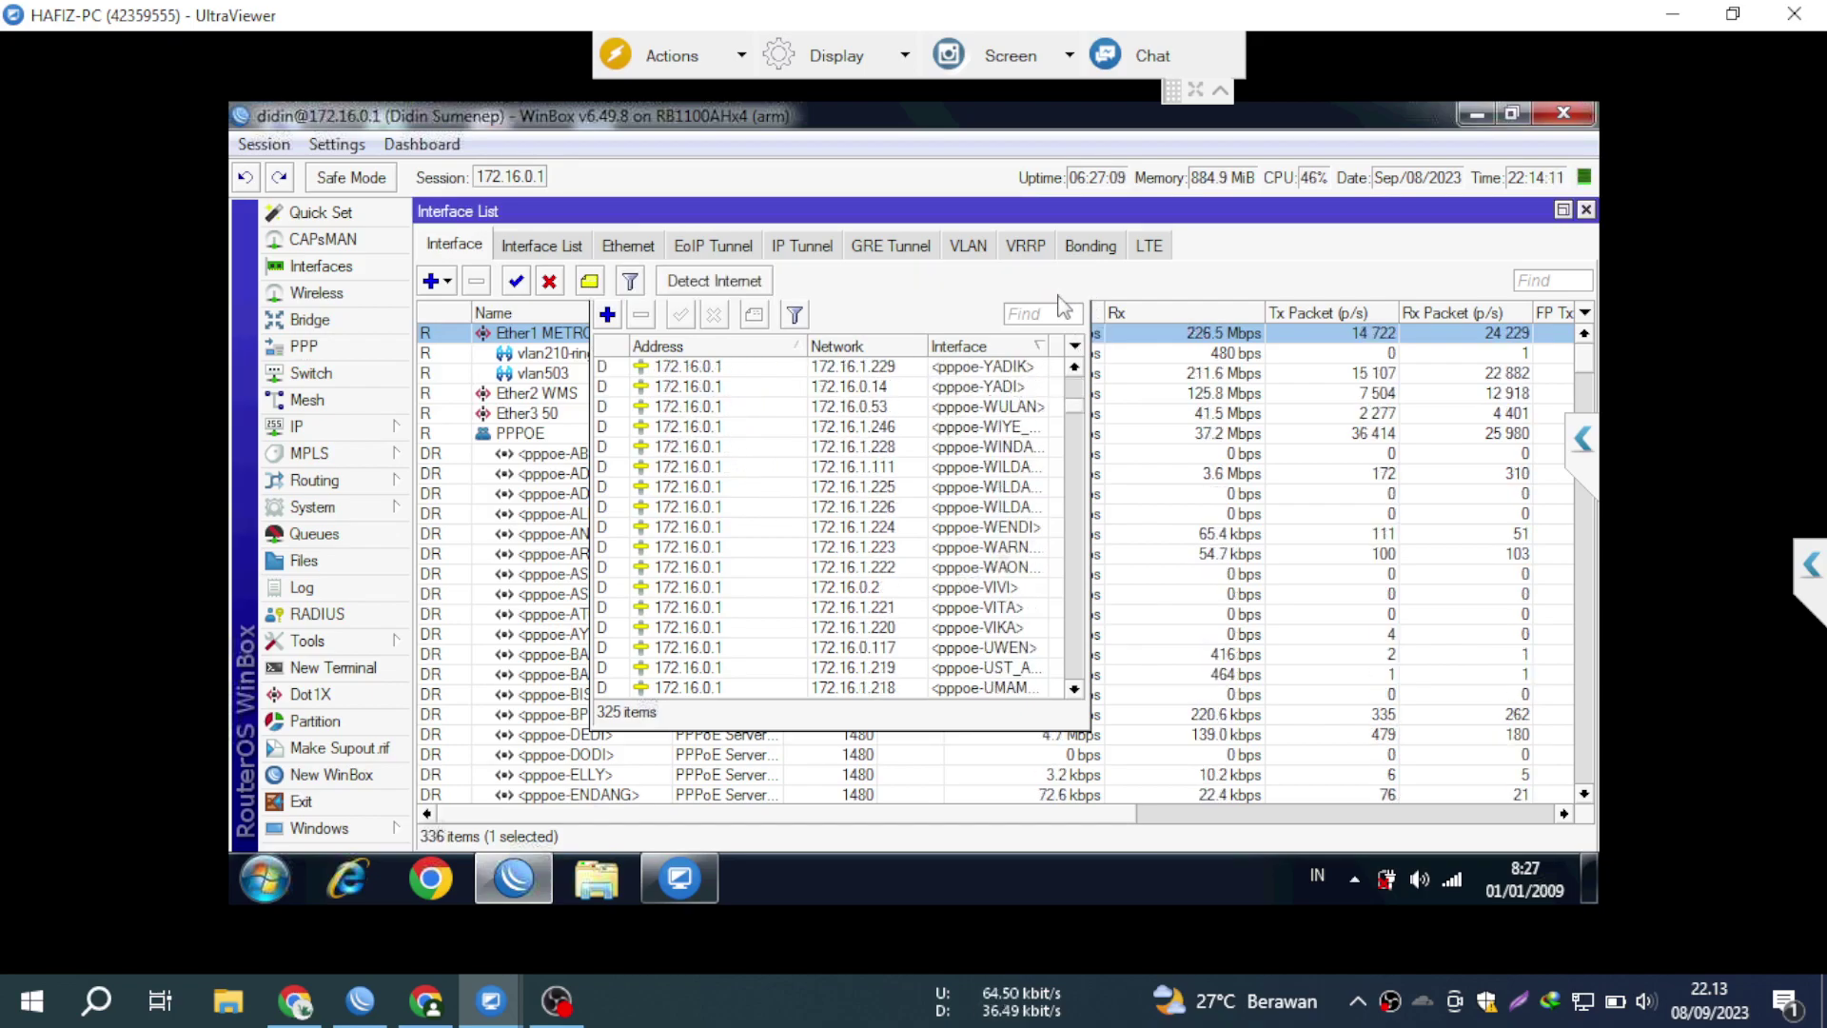
Review the firewall's LOKAL+ISP address list and the NAT rules
{"action": "left_click", "coordinate": [337, 428]}
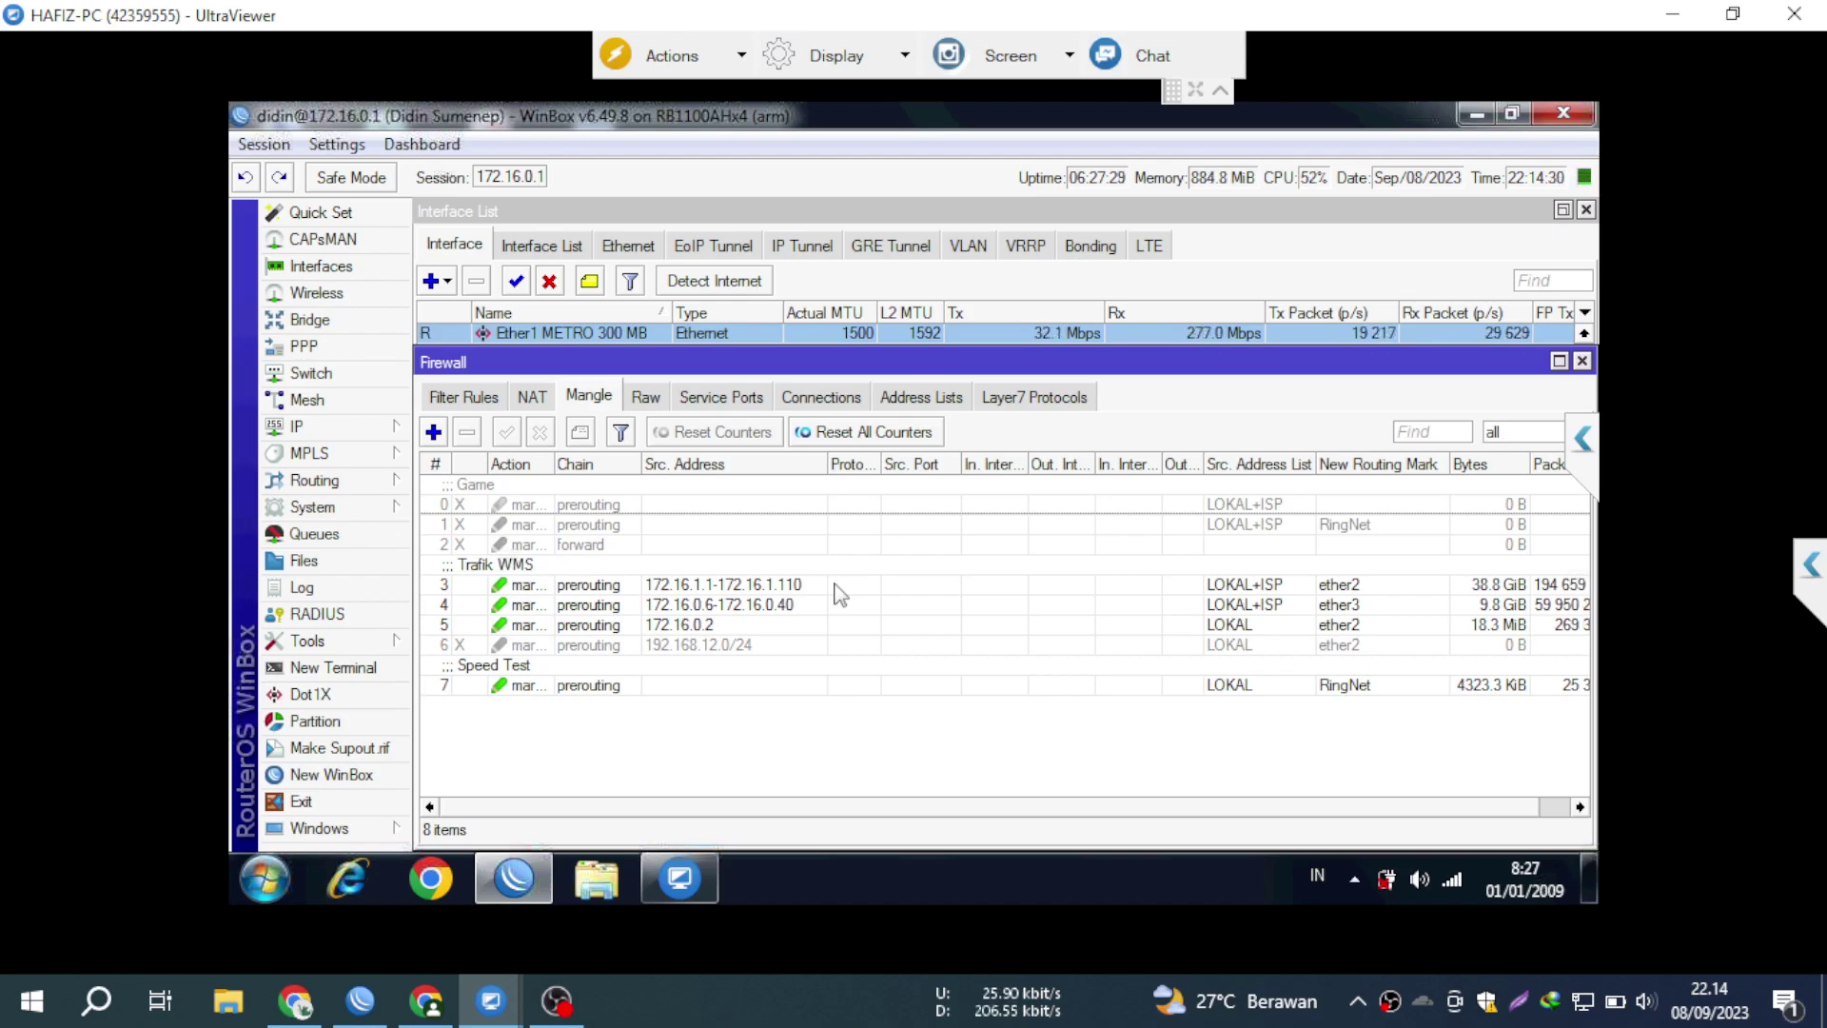
{"action": "left_click", "coordinate": [890, 405]}
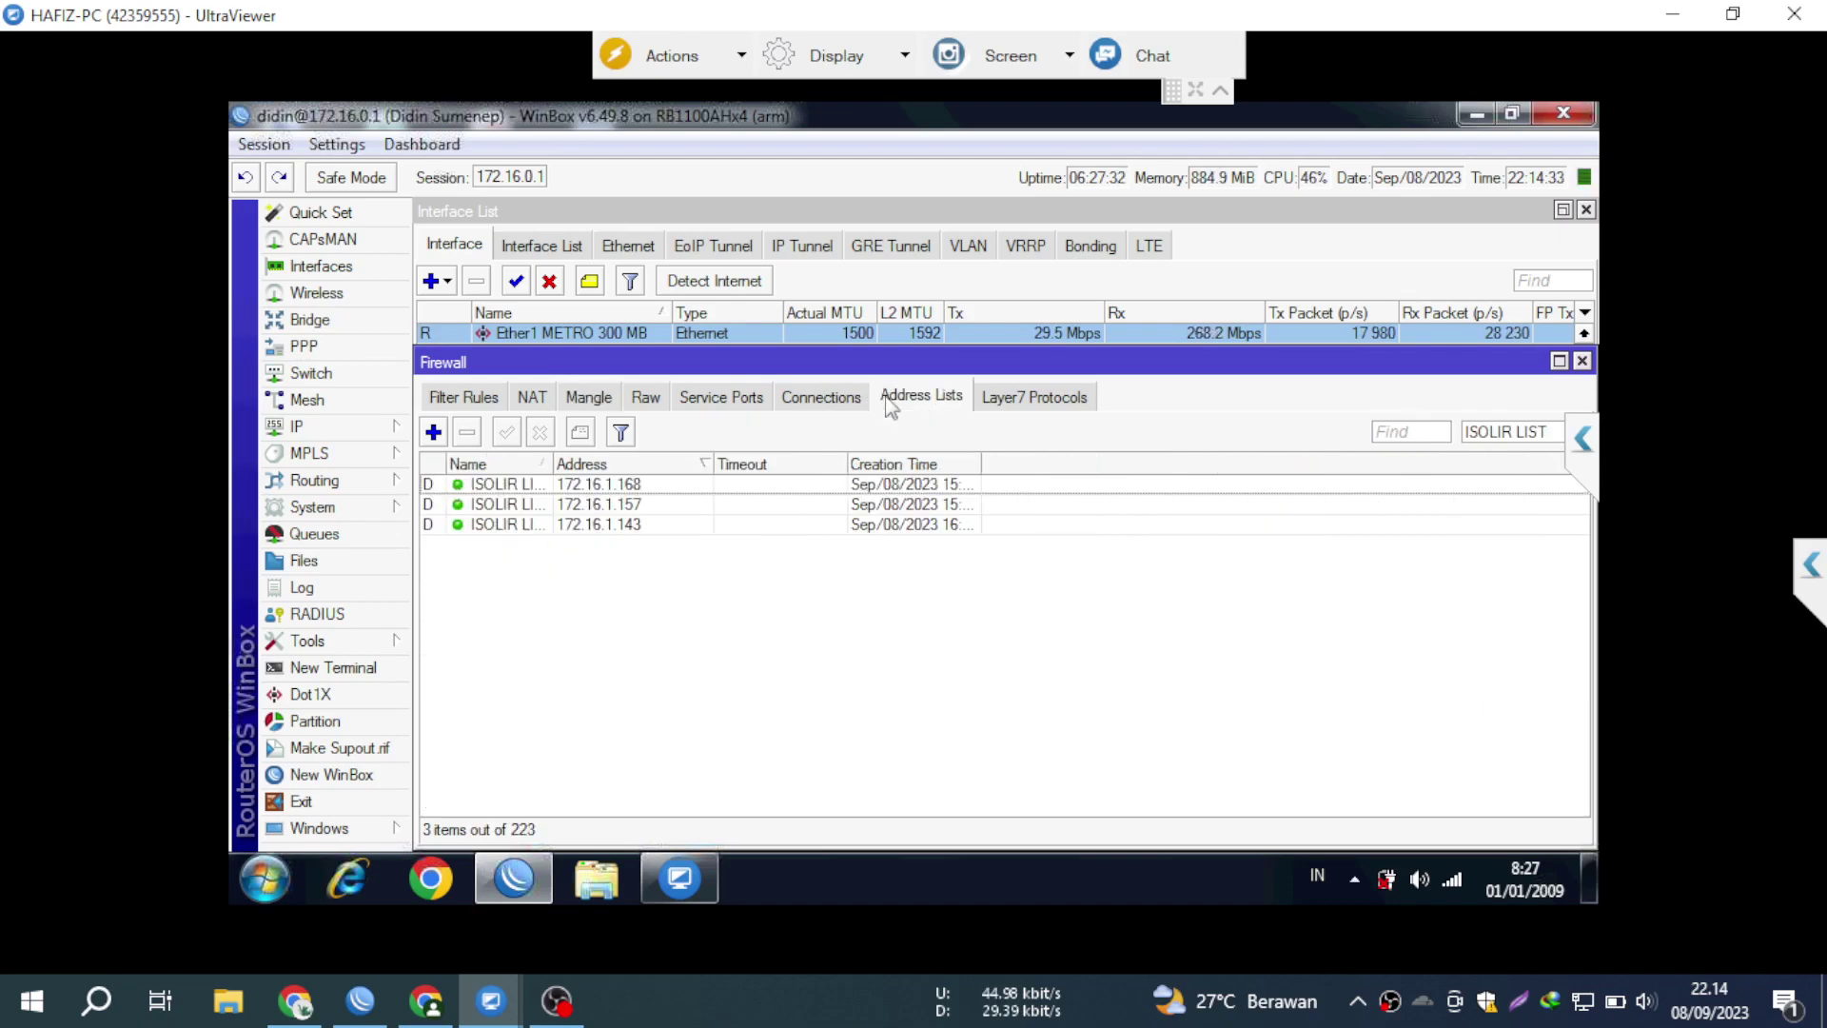
{"action": "left_click", "coordinate": [1508, 431]}
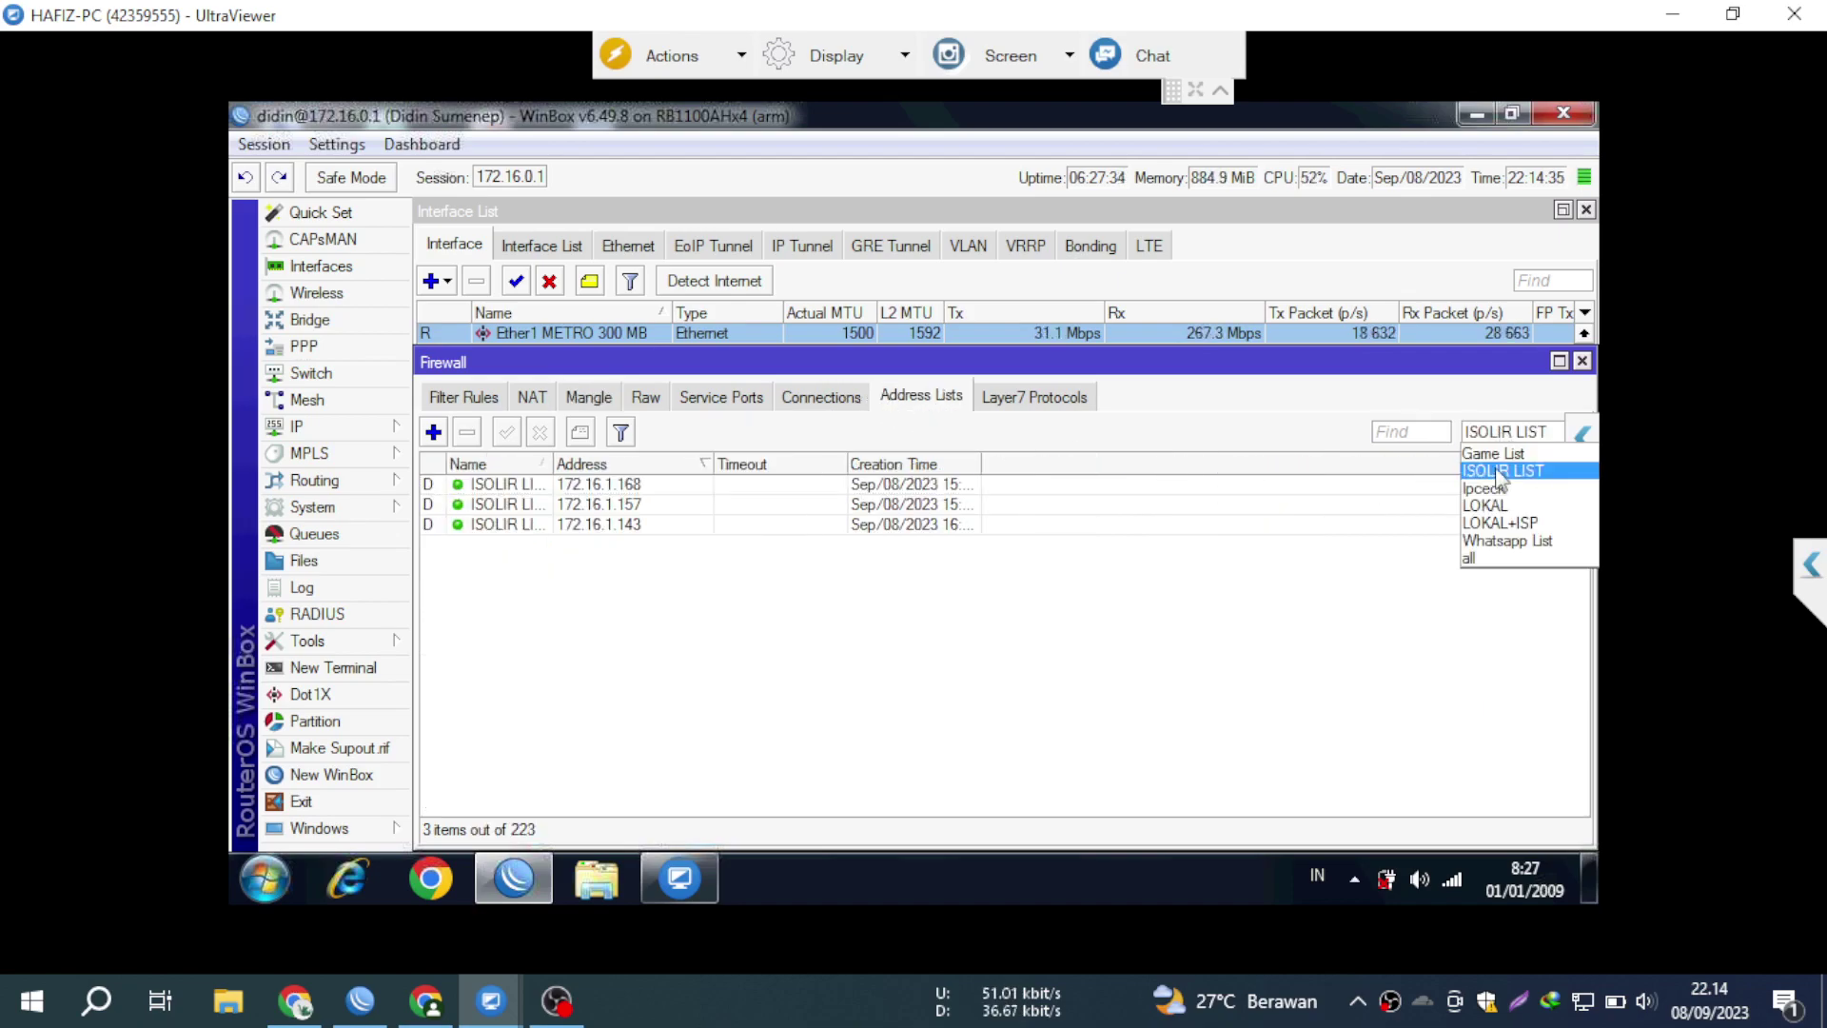
{"action": "left_click", "coordinate": [1496, 522]}
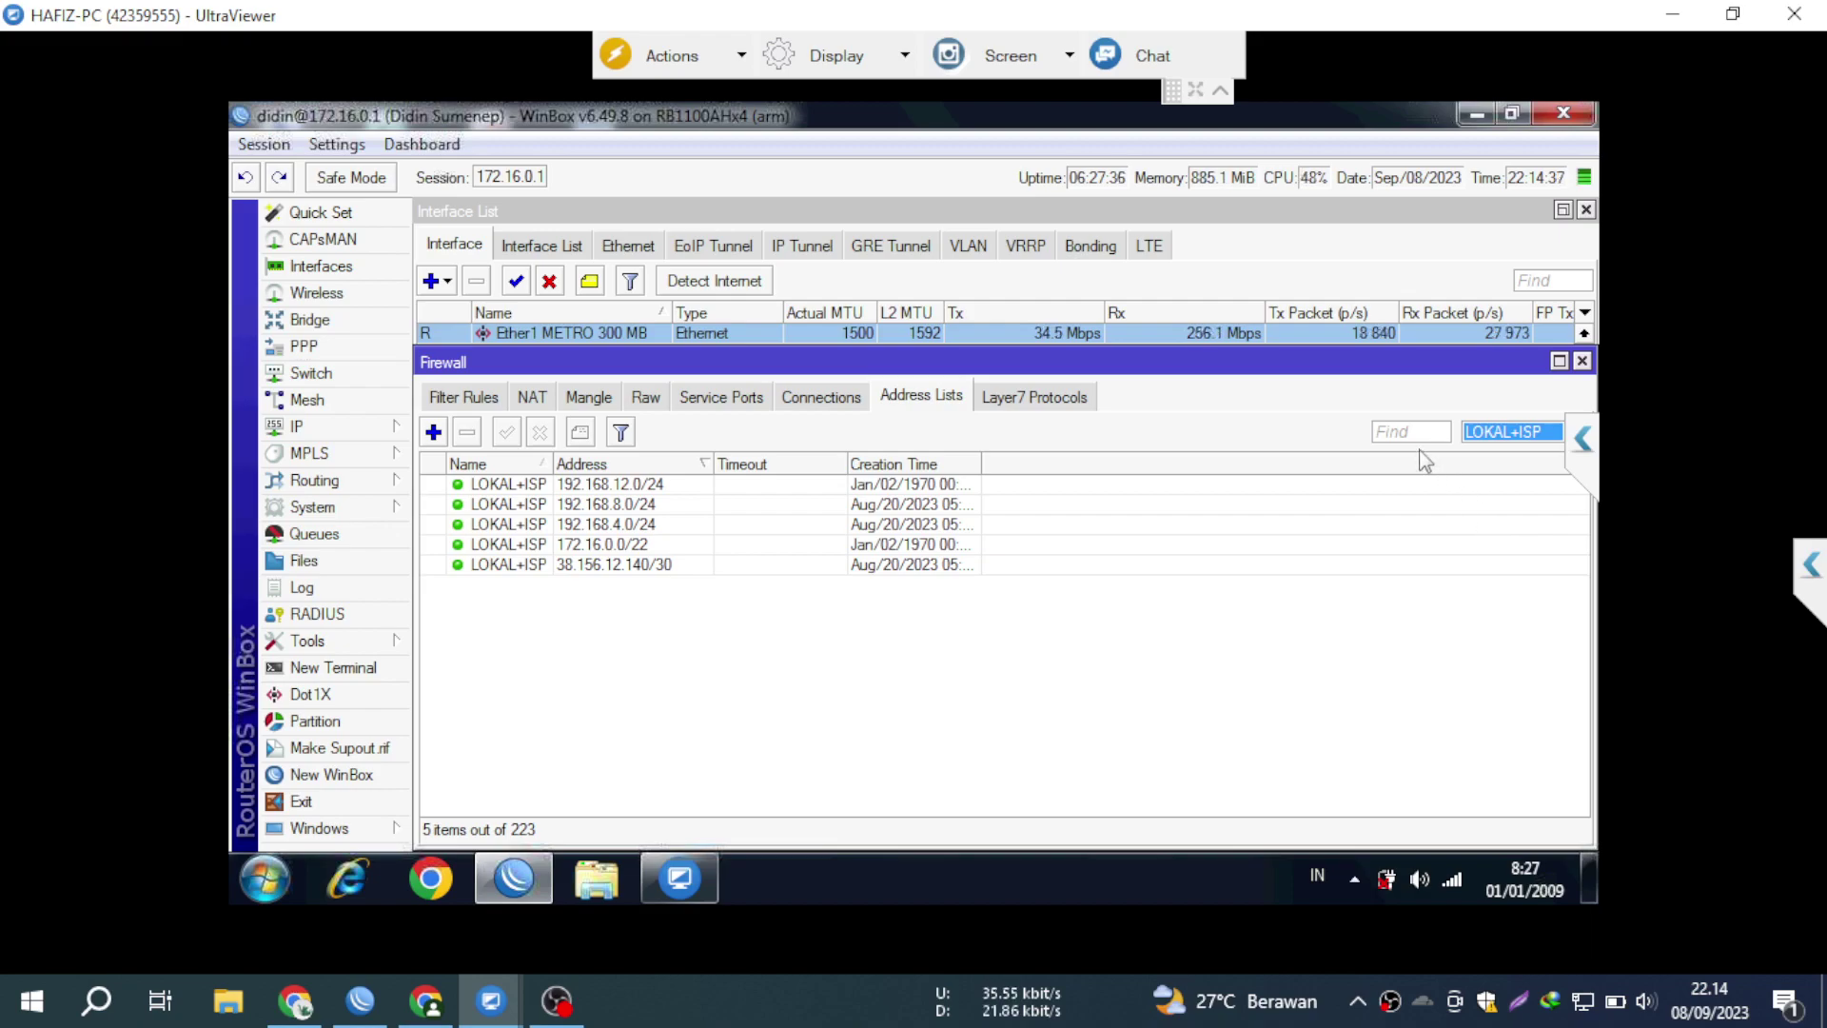
{"action": "left_click", "coordinate": [1507, 433]}
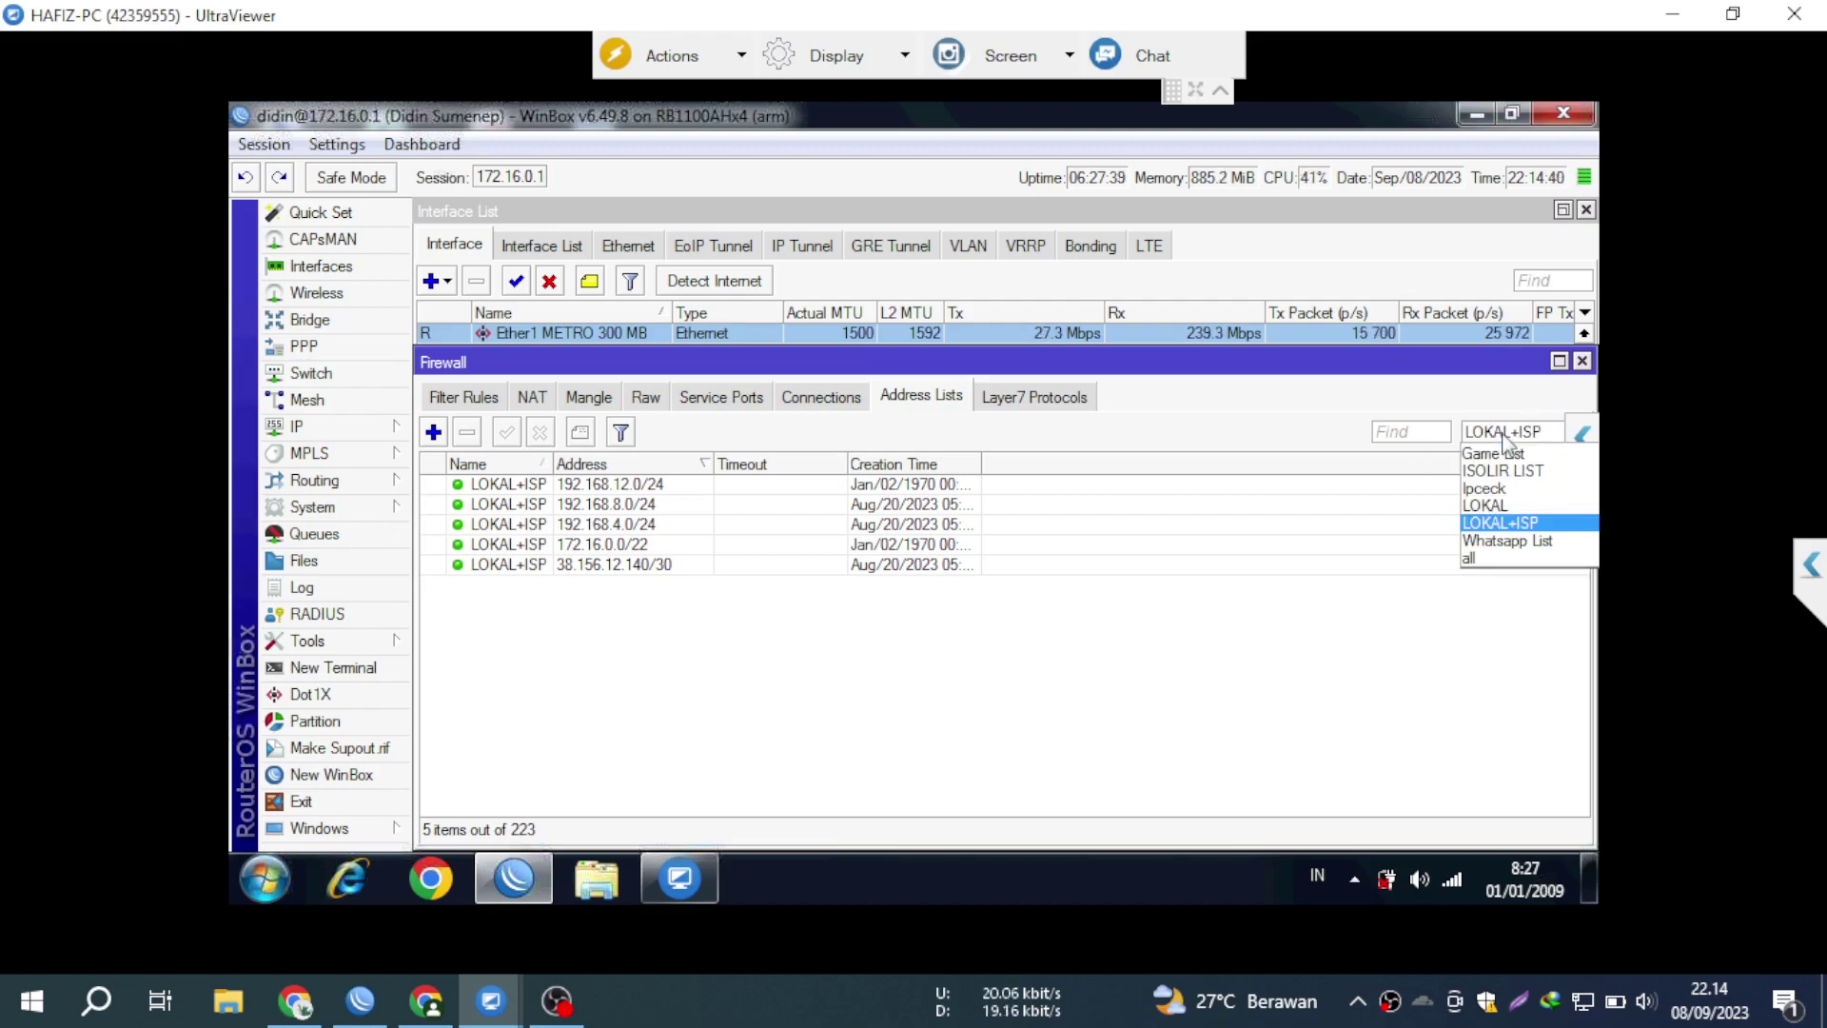
{"action": "left_click", "coordinate": [628, 550]}
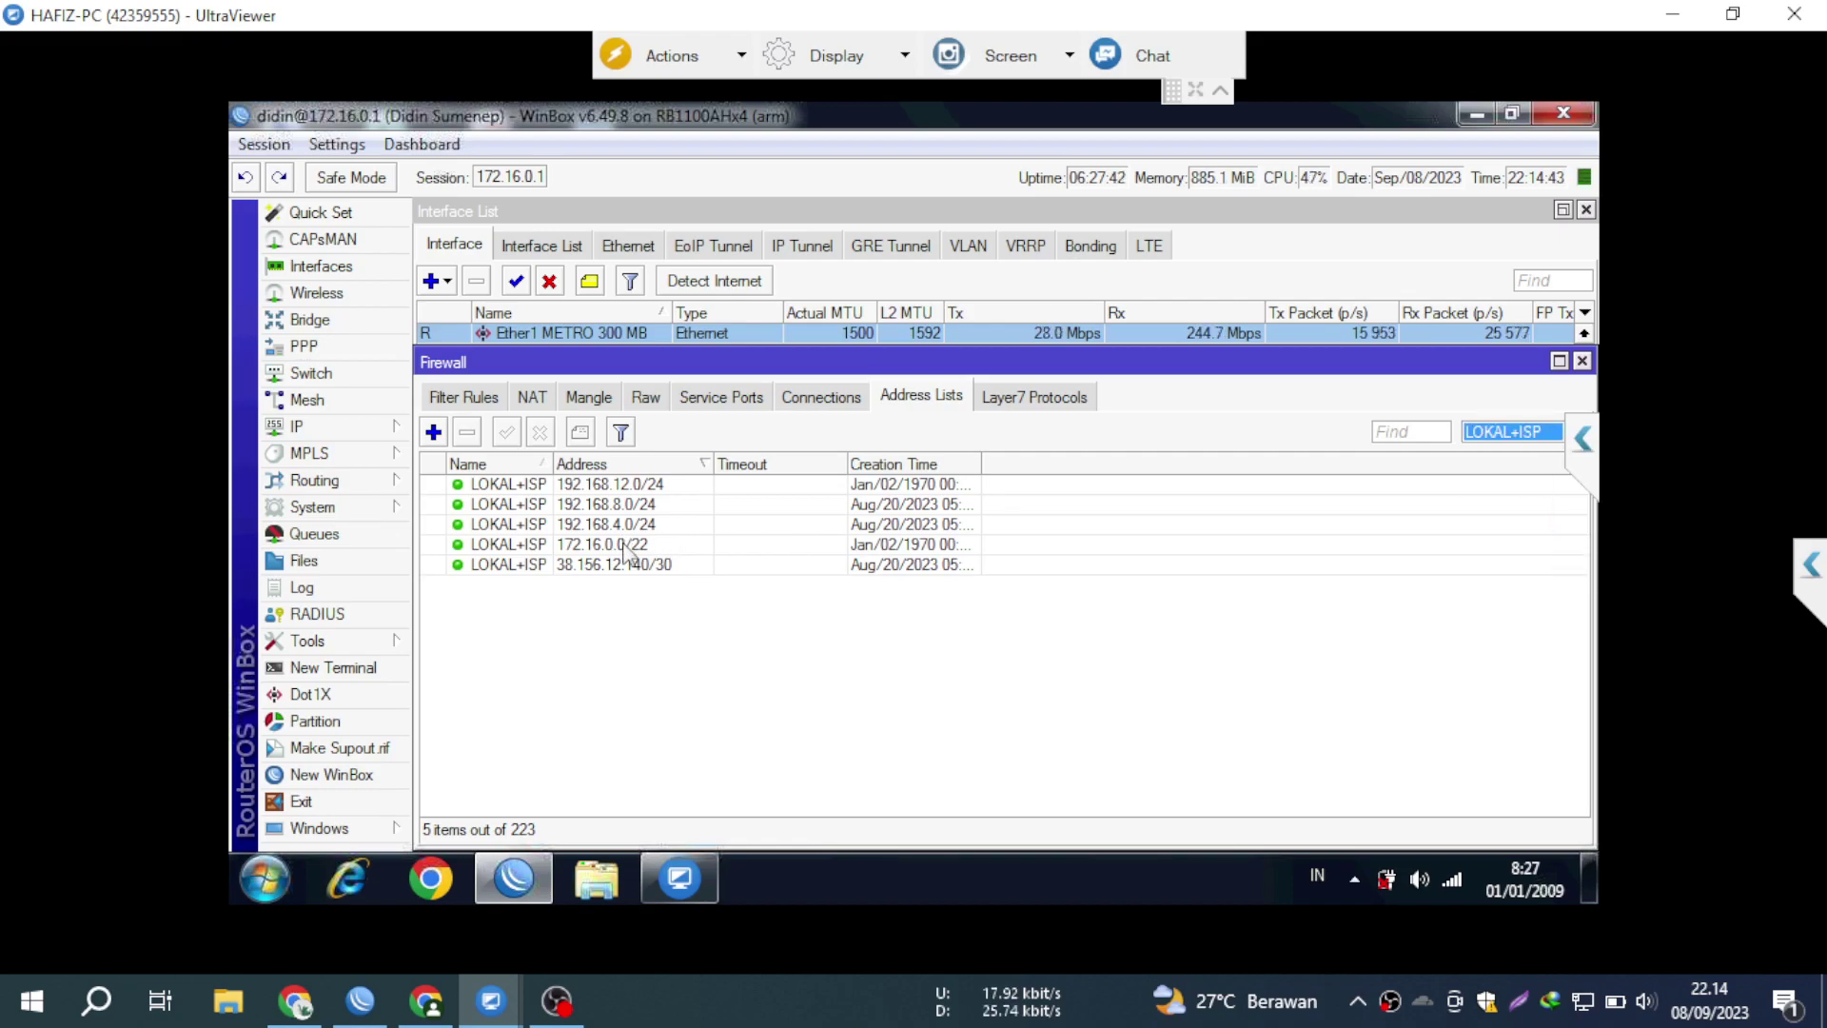
{"action": "left_click", "coordinate": [532, 397]}
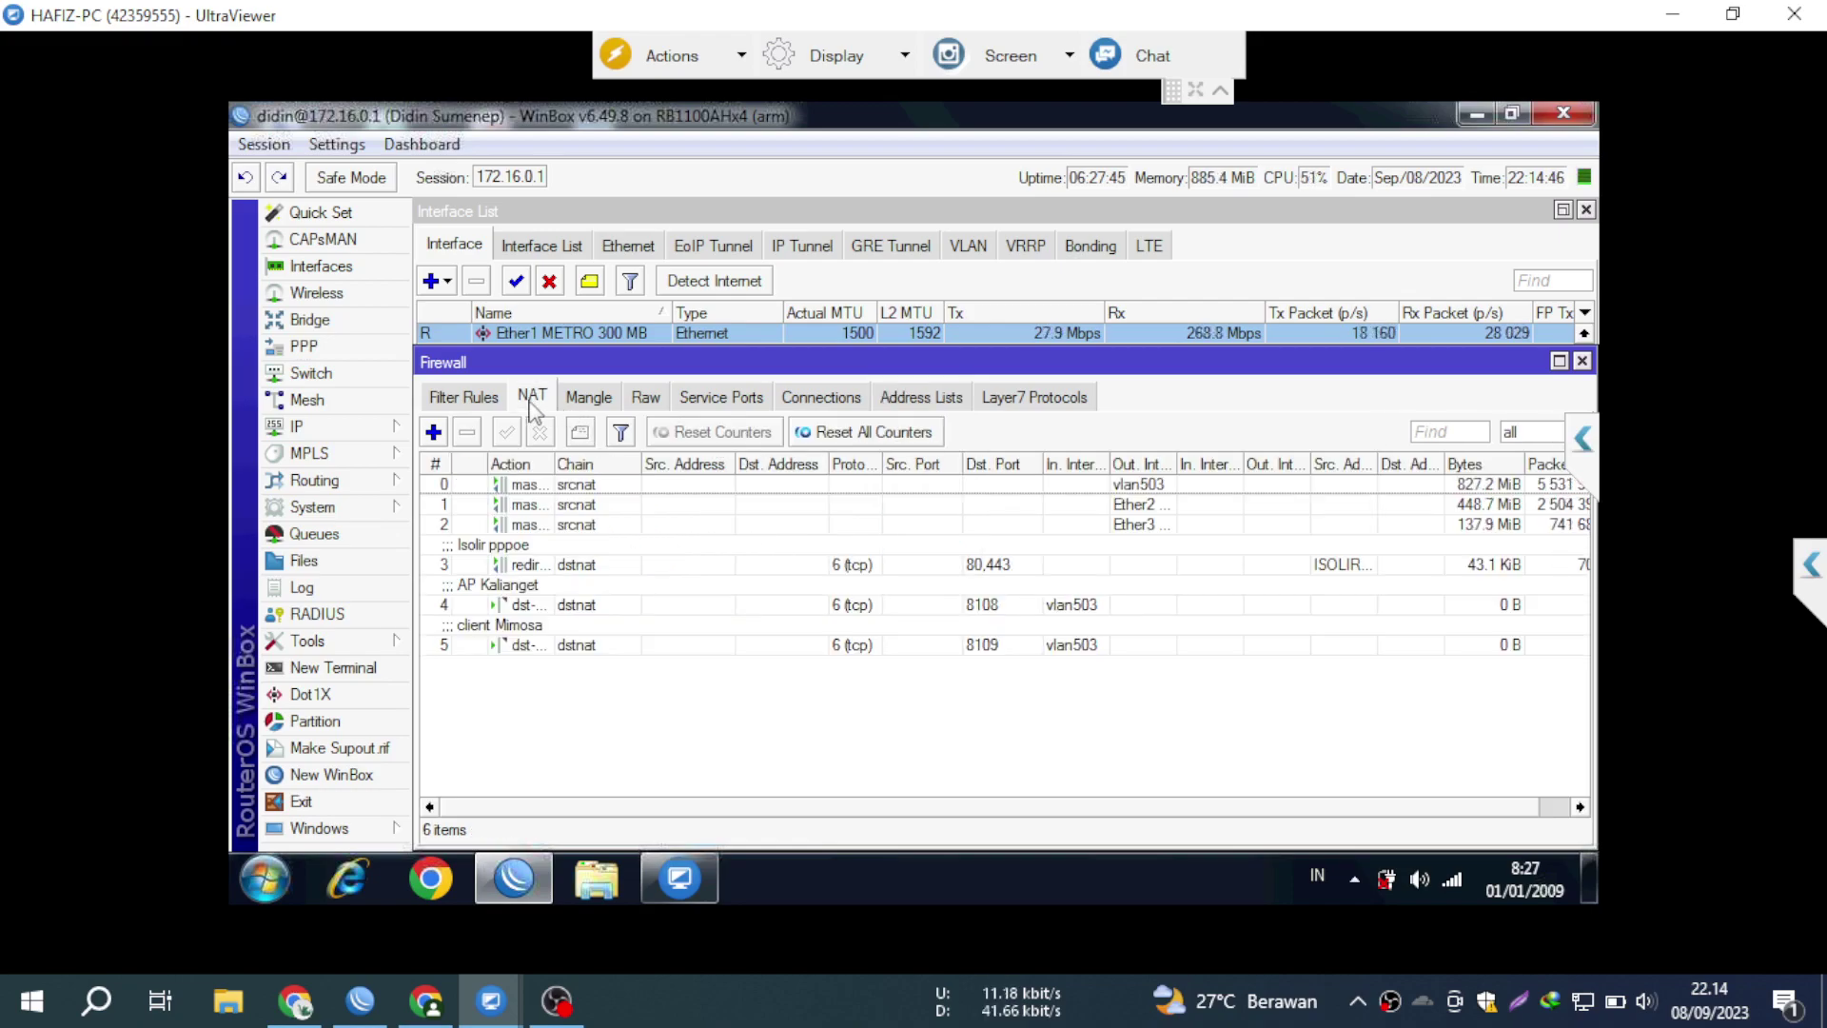
Copy the Trafik WMS mangle rule for 172.16.1.1-172.16.1.110 and set the copy's new routing mark to RingNet
{"action": "left_click", "coordinate": [590, 396]}
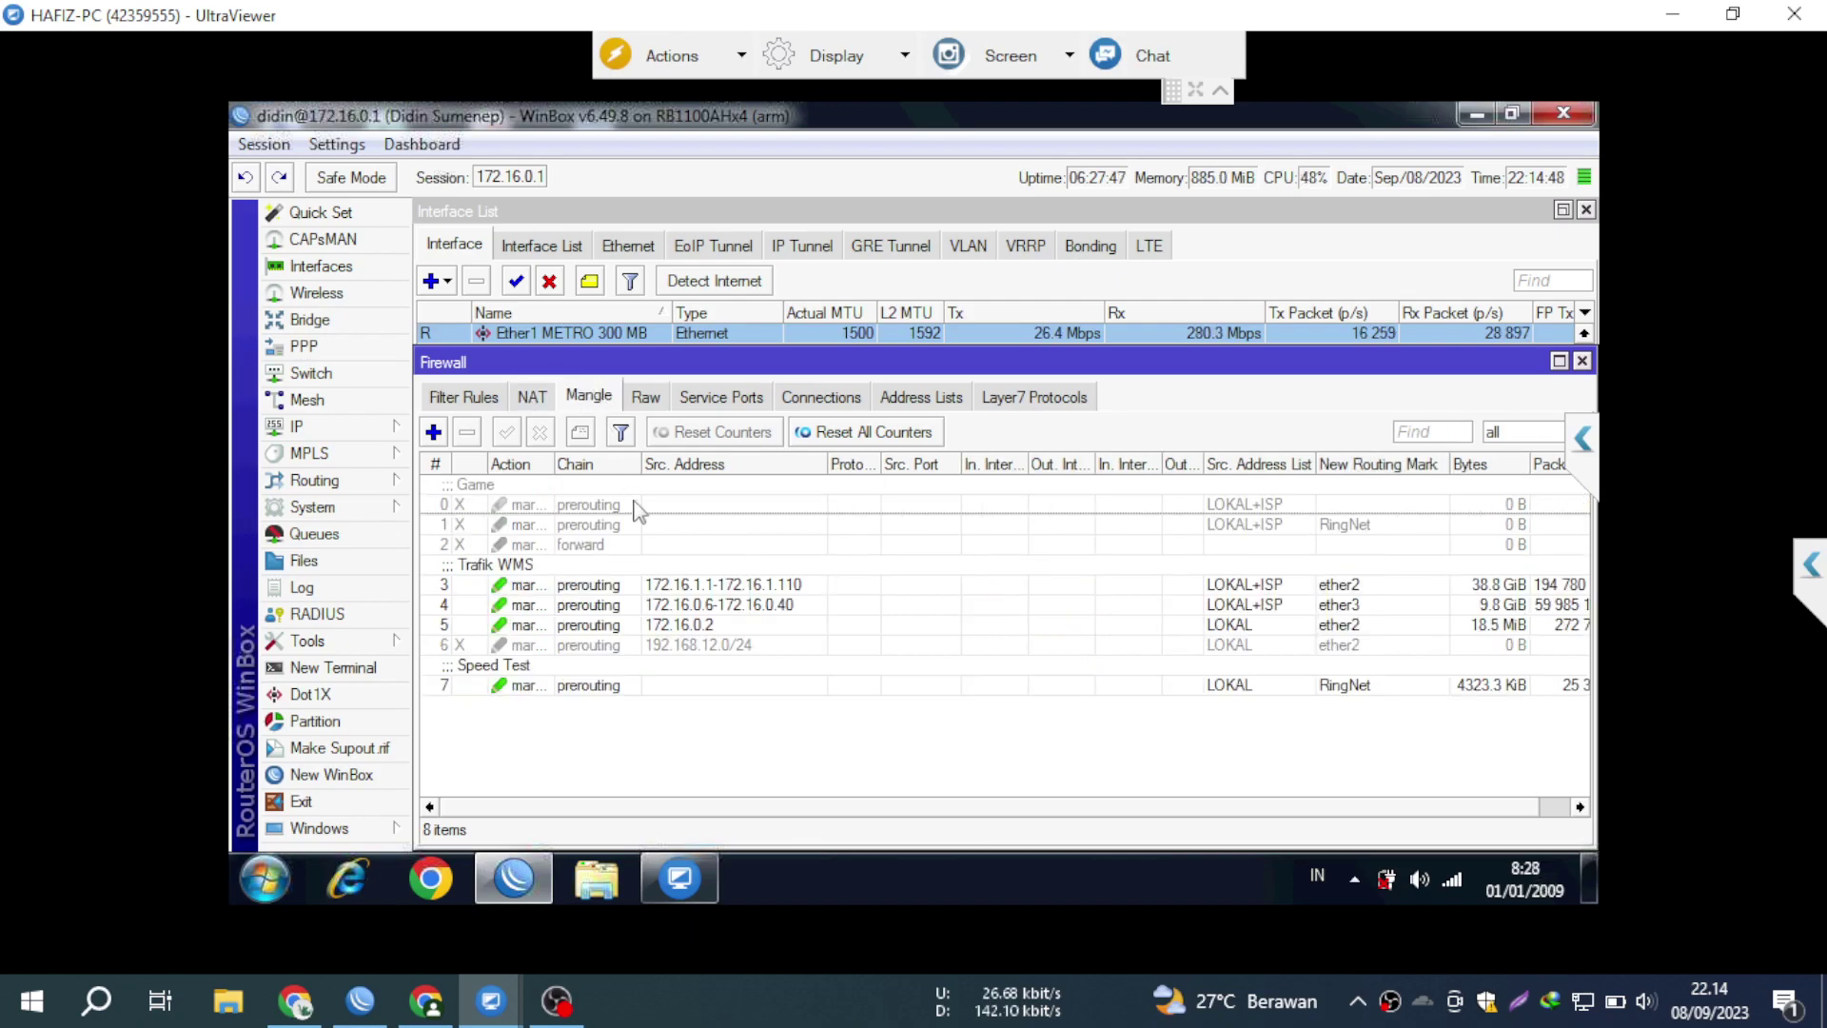
{"action": "left_click", "coordinate": [691, 592]}
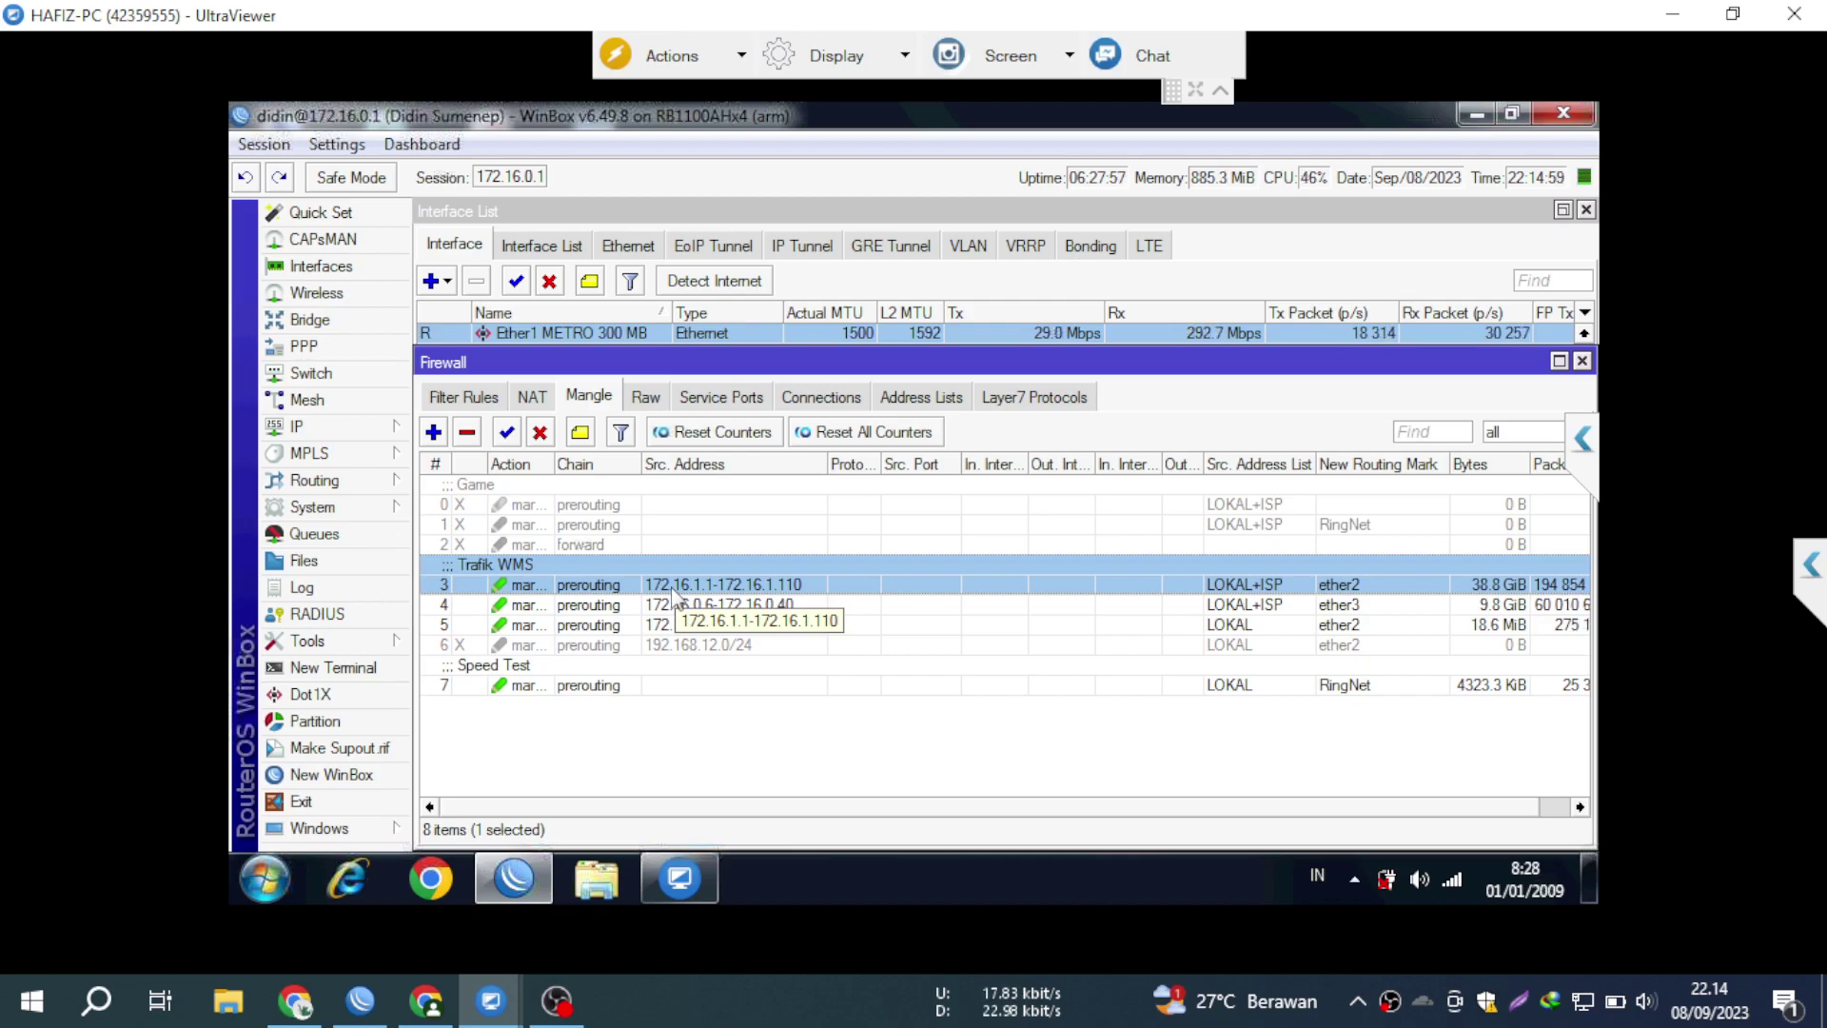
{"action": "double_click", "coordinate": [677, 586]}
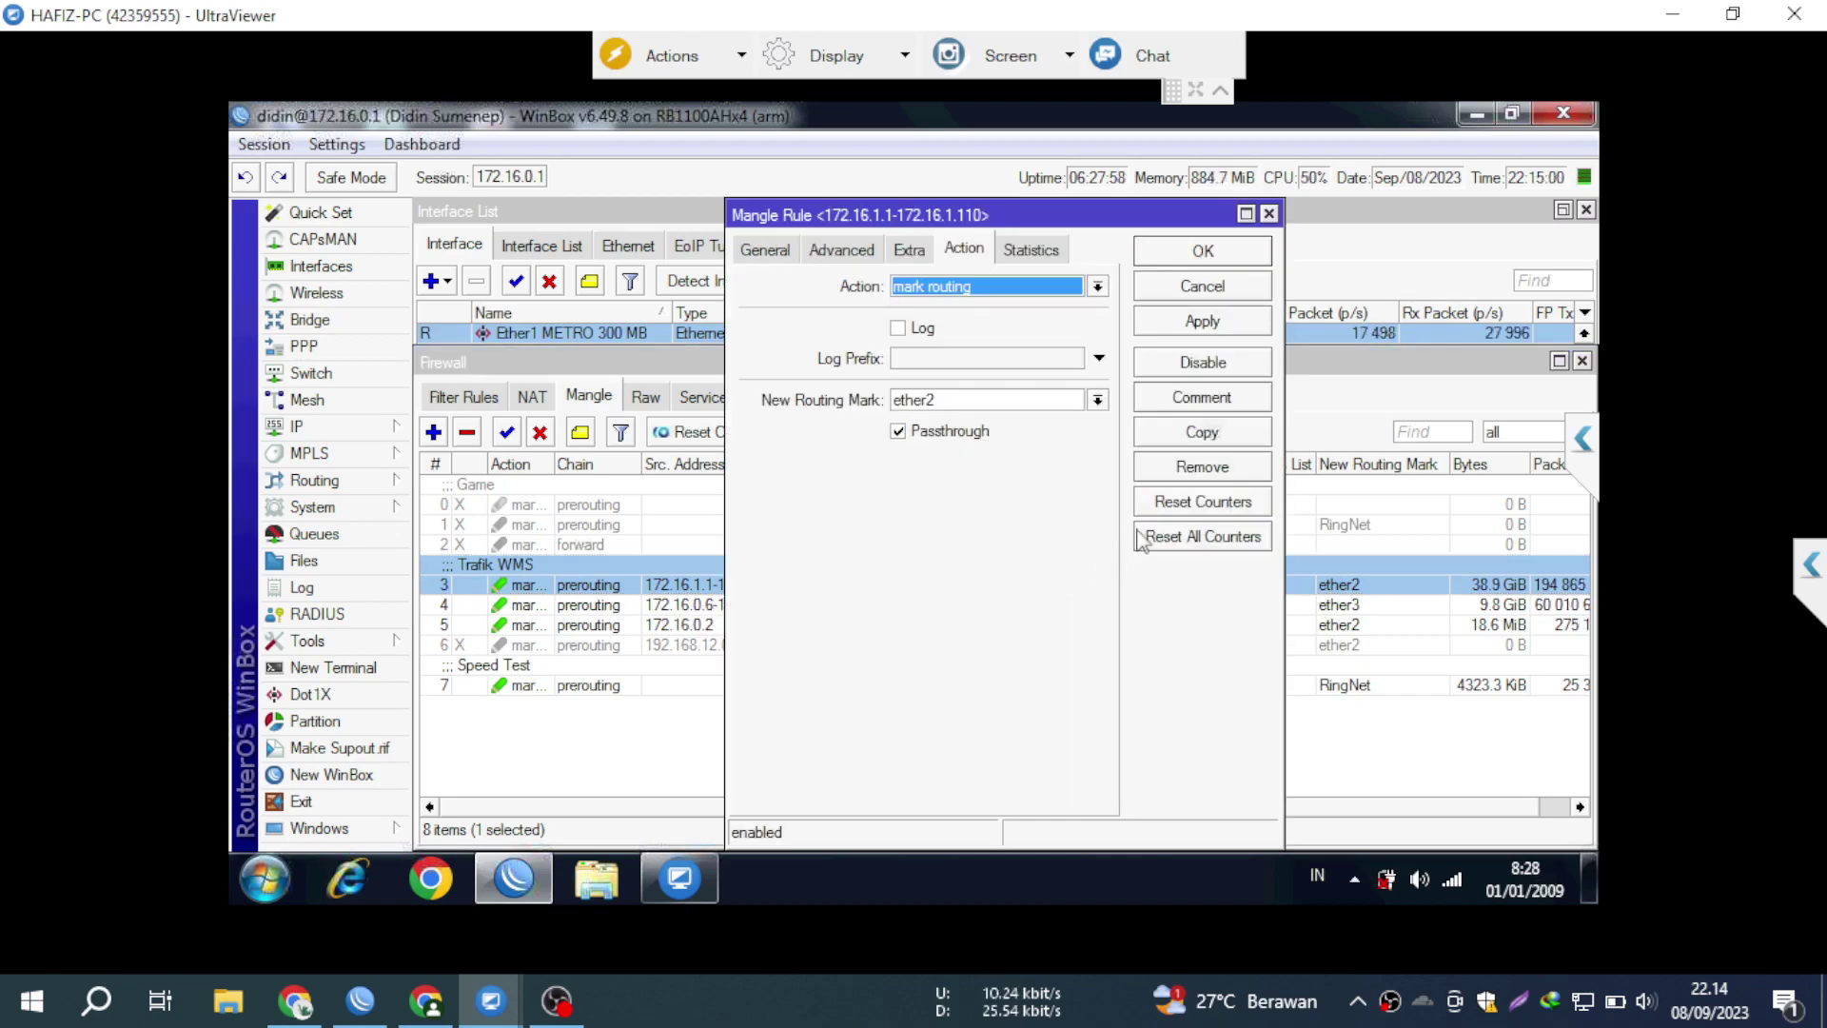
{"action": "left_click", "coordinate": [1200, 433]}
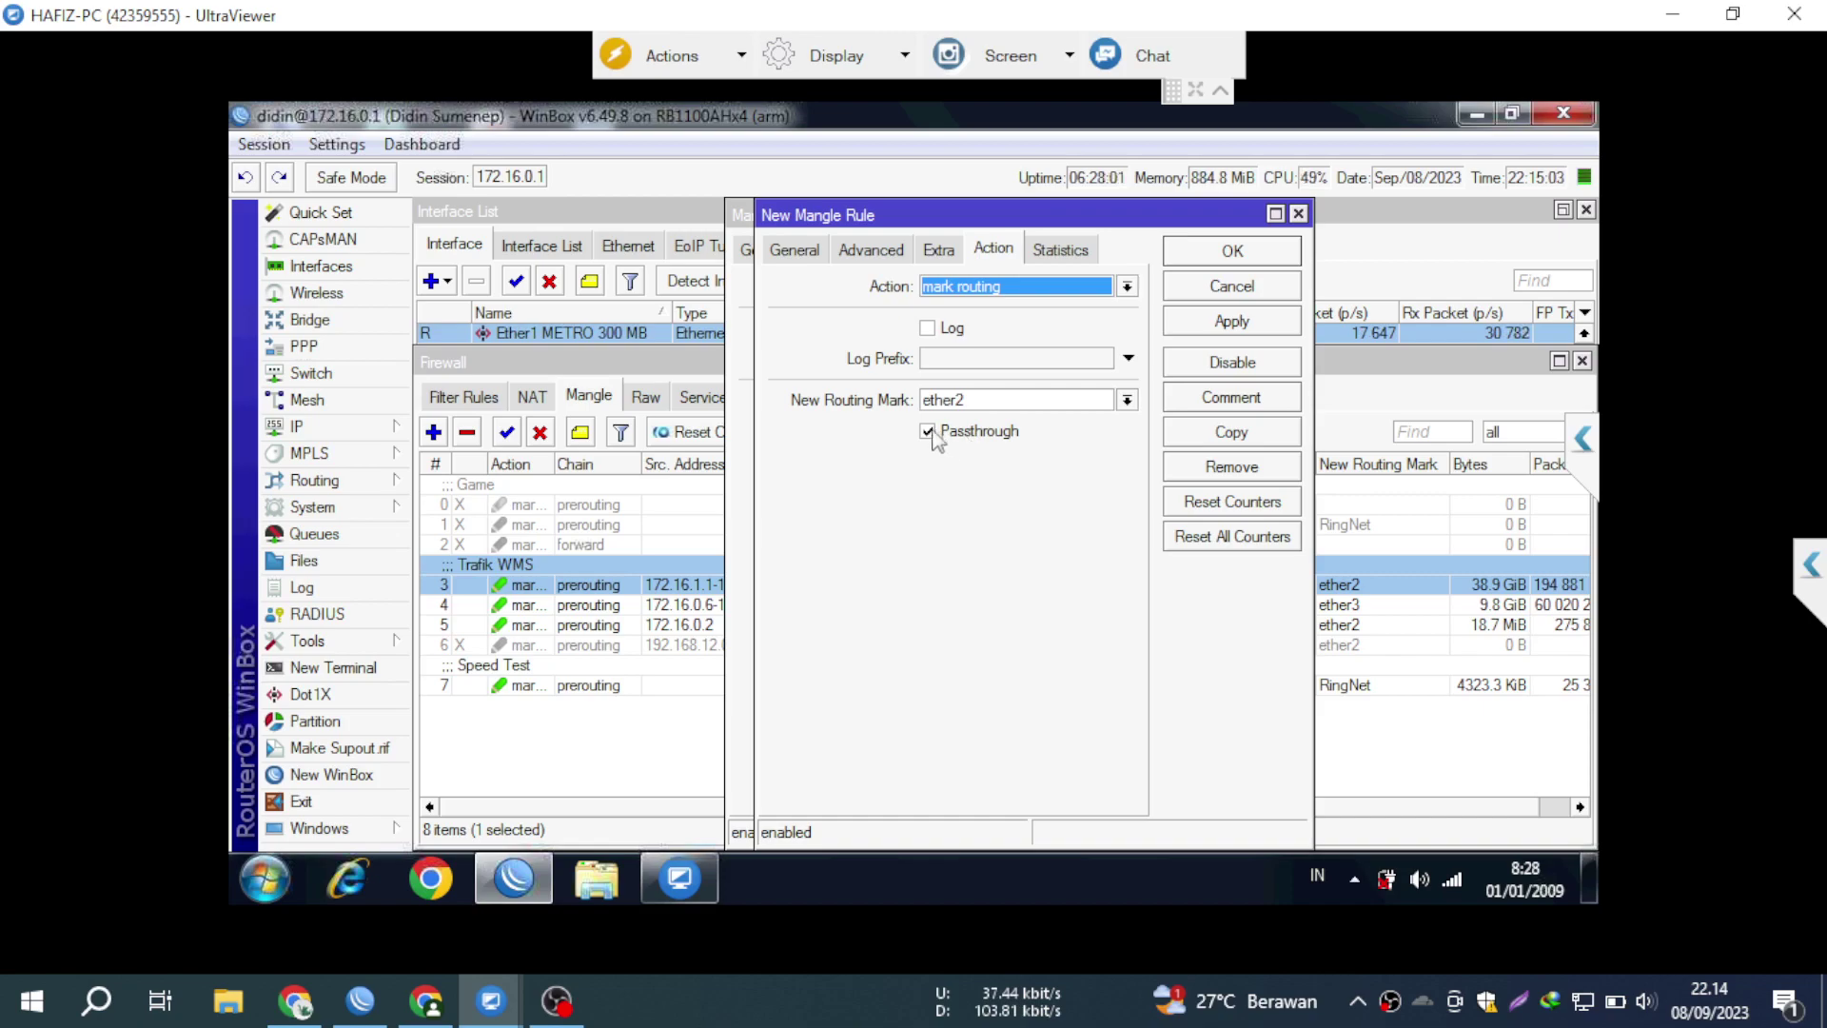
{"action": "left_click", "coordinate": [1128, 400]}
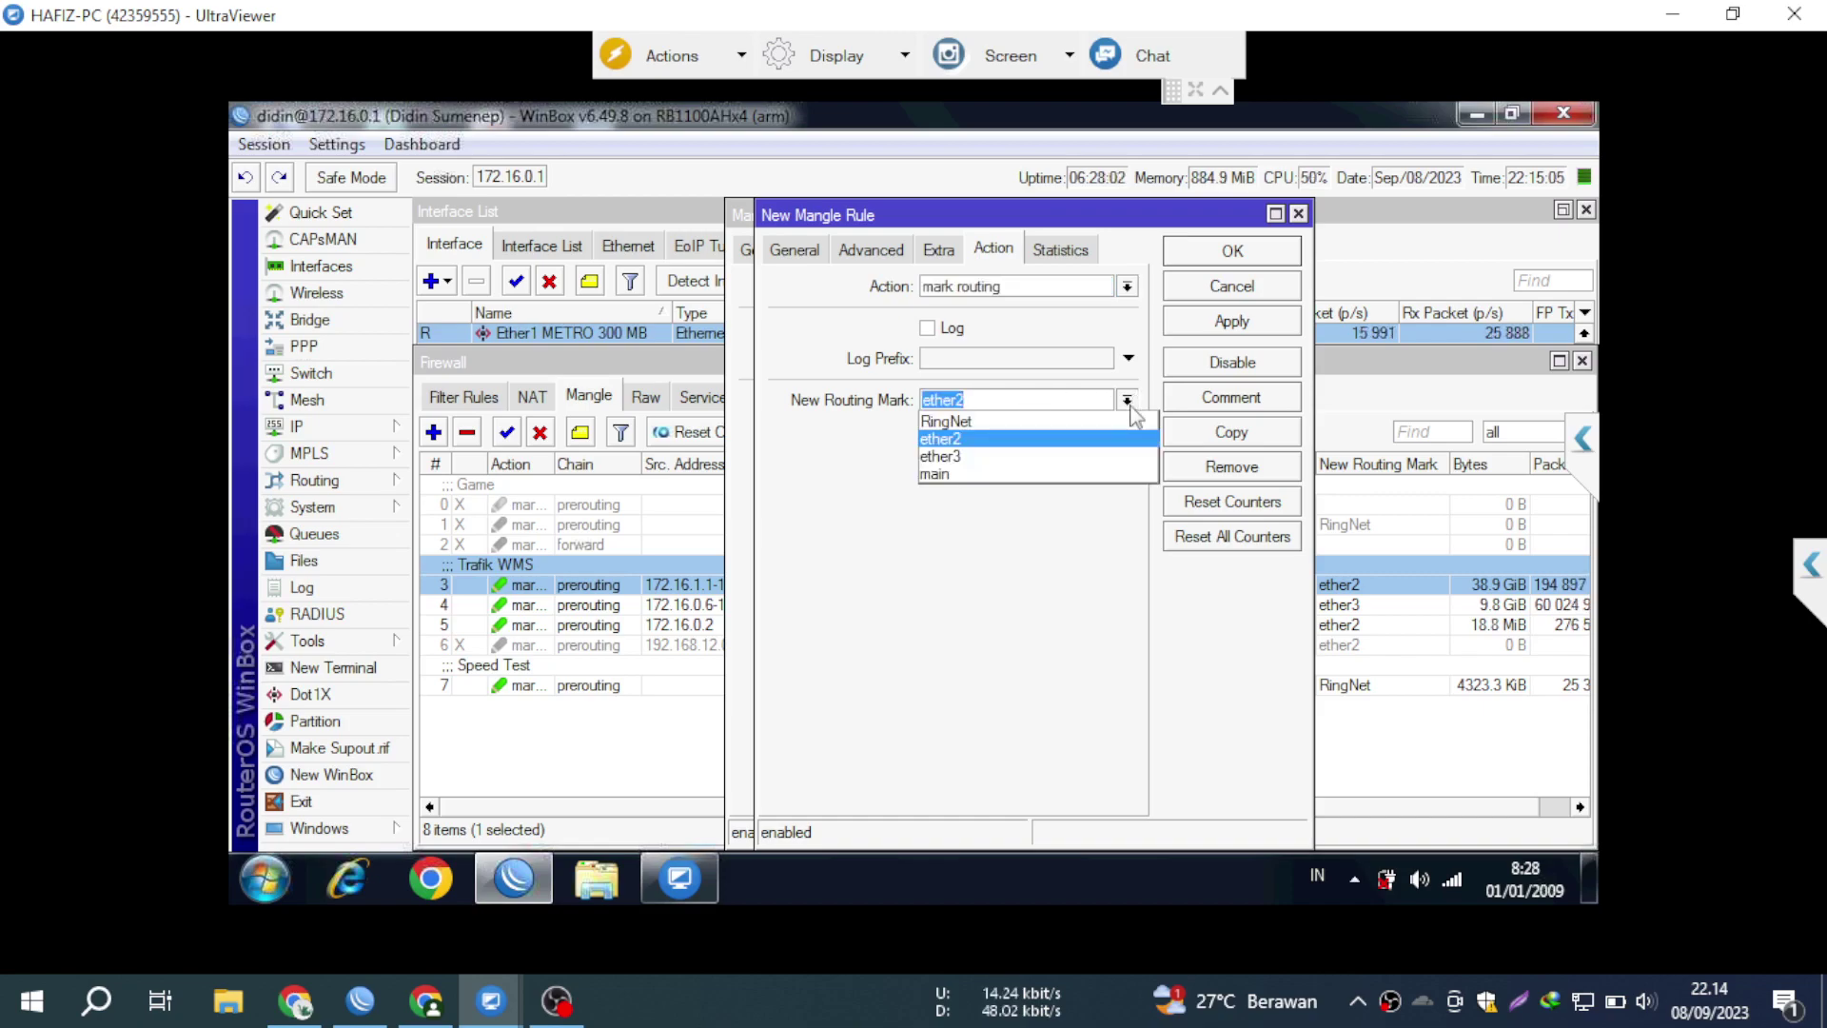
{"action": "left_click", "coordinate": [1095, 420]}
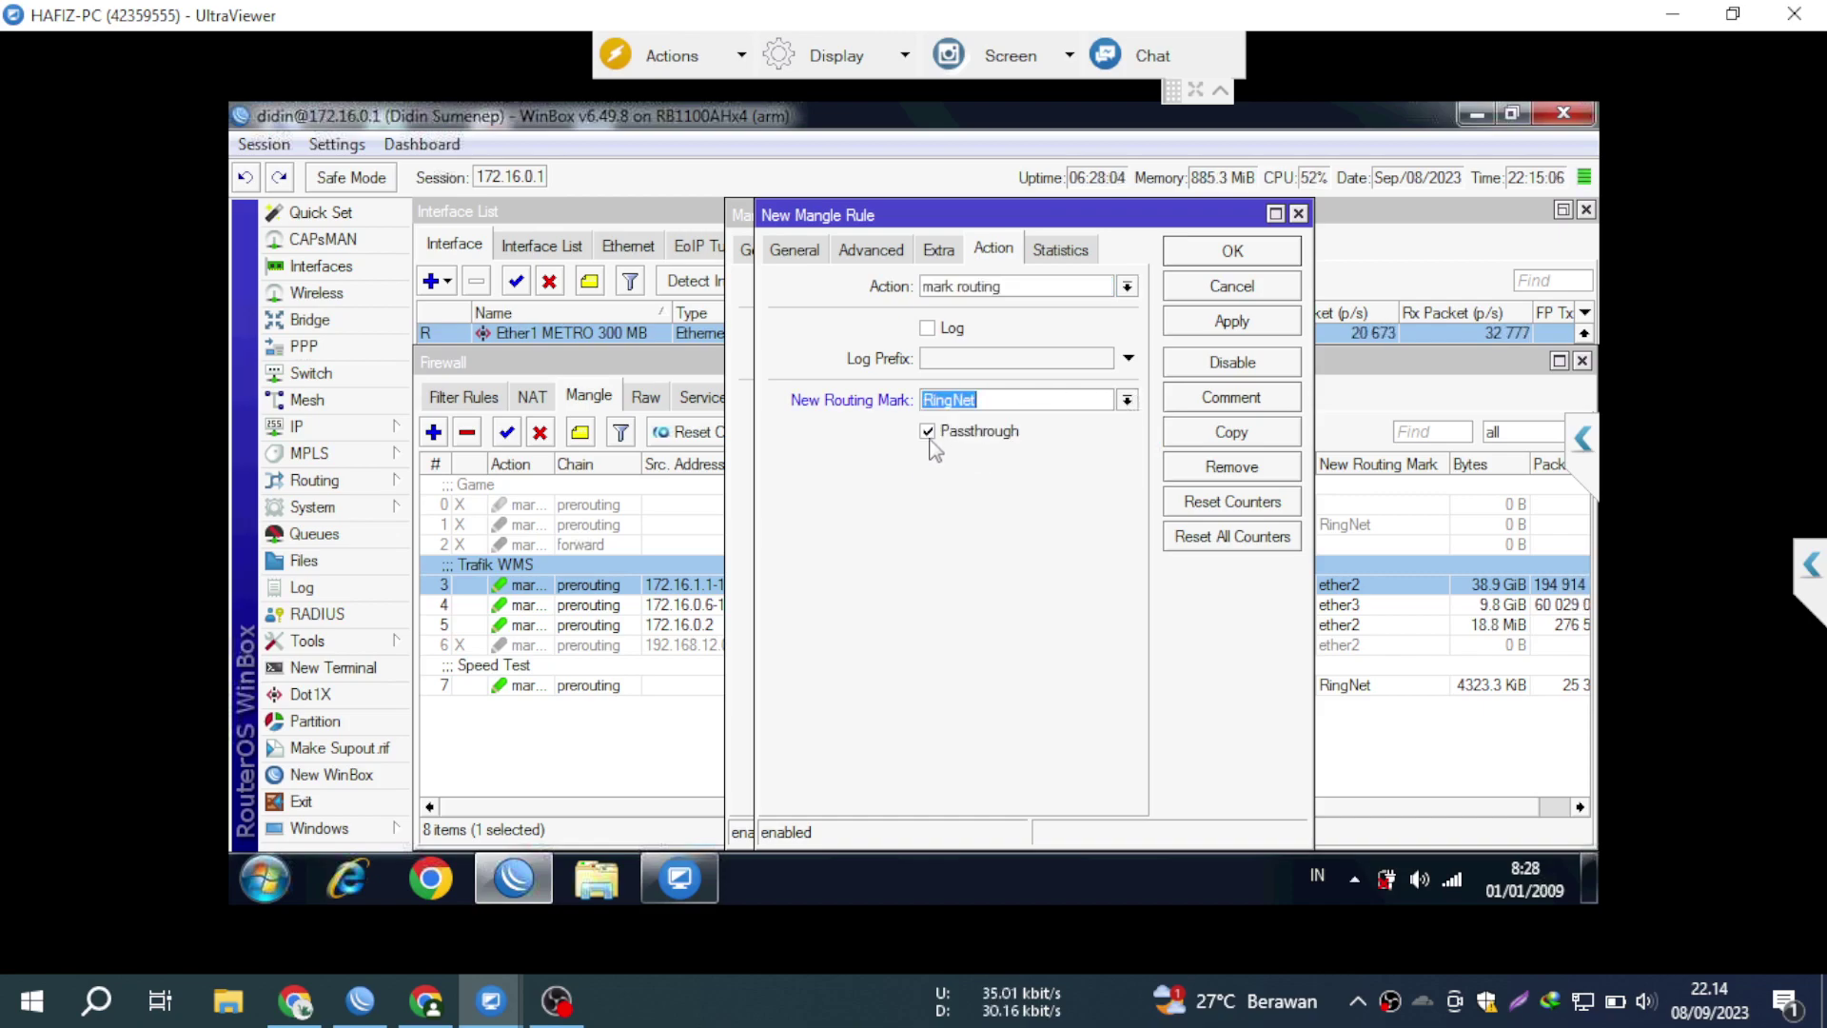
Check the new mangle rule's address list conditions, then clear its source address and set the protocol to 6 (tcp)
{"action": "left_click", "coordinate": [932, 249]}
{"action": "left_click", "coordinate": [896, 251]}
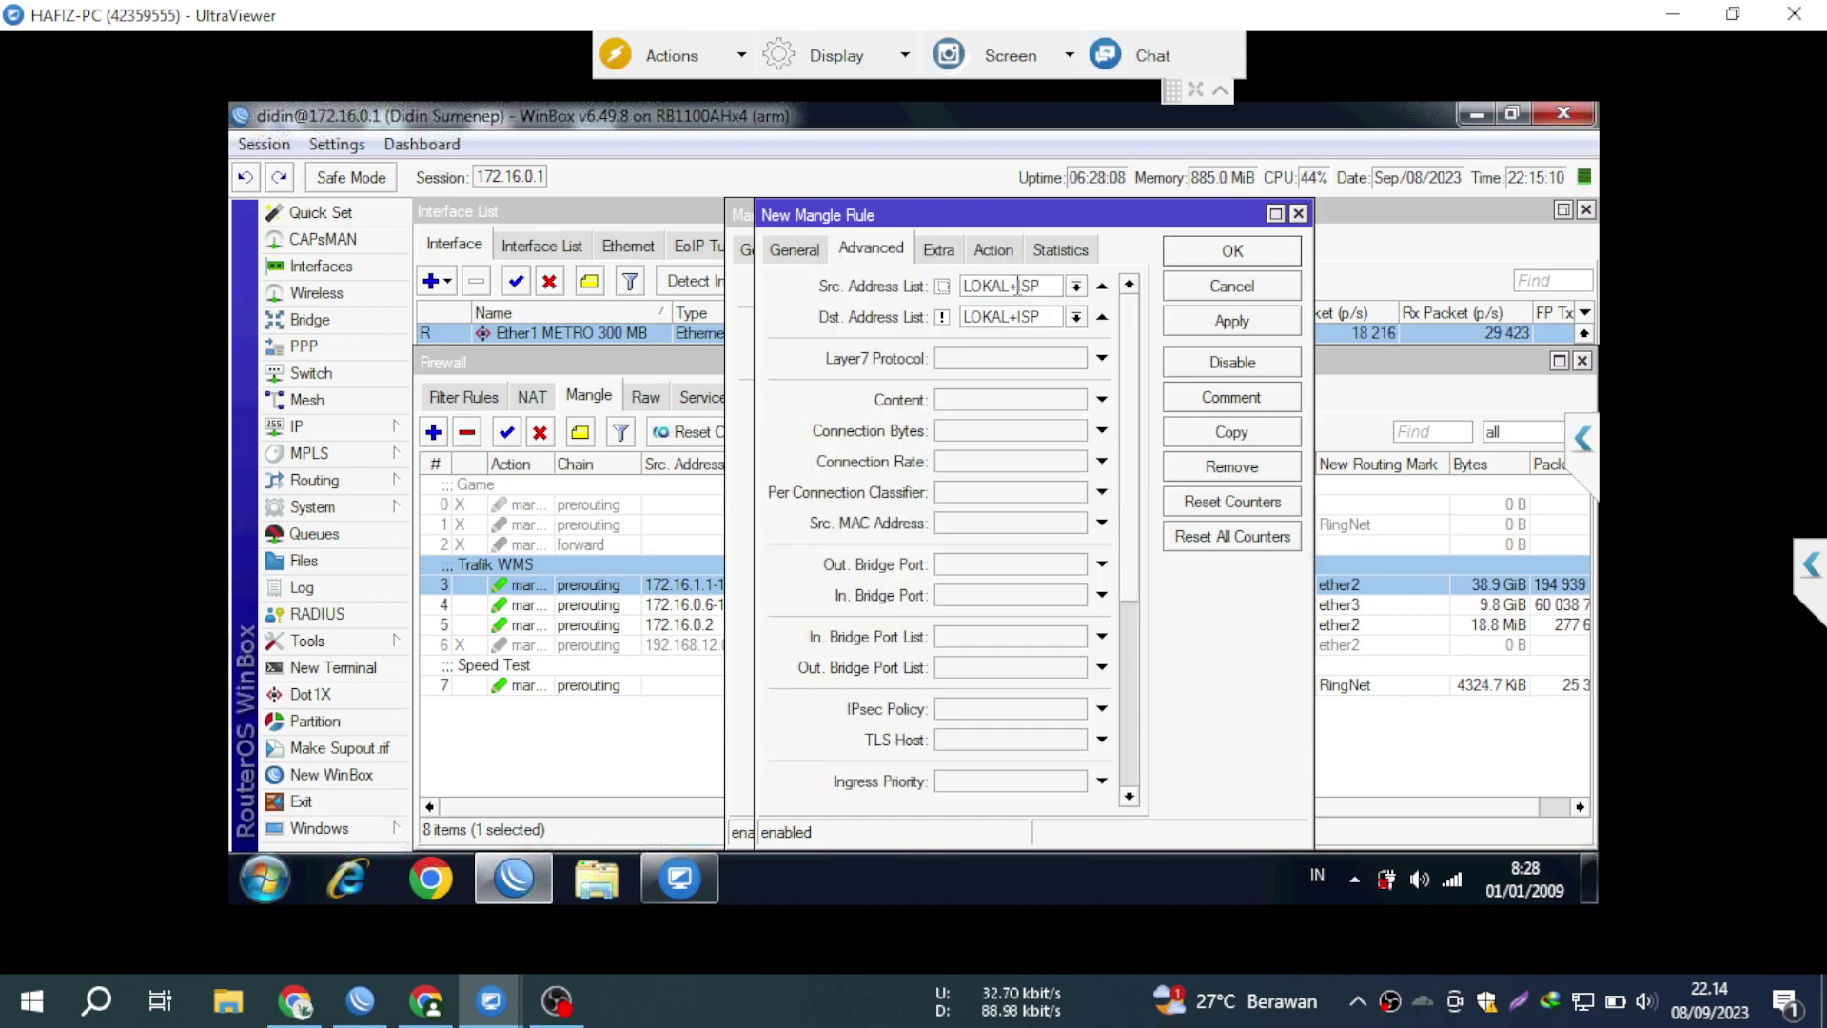
{"action": "left_click", "coordinate": [795, 252]}
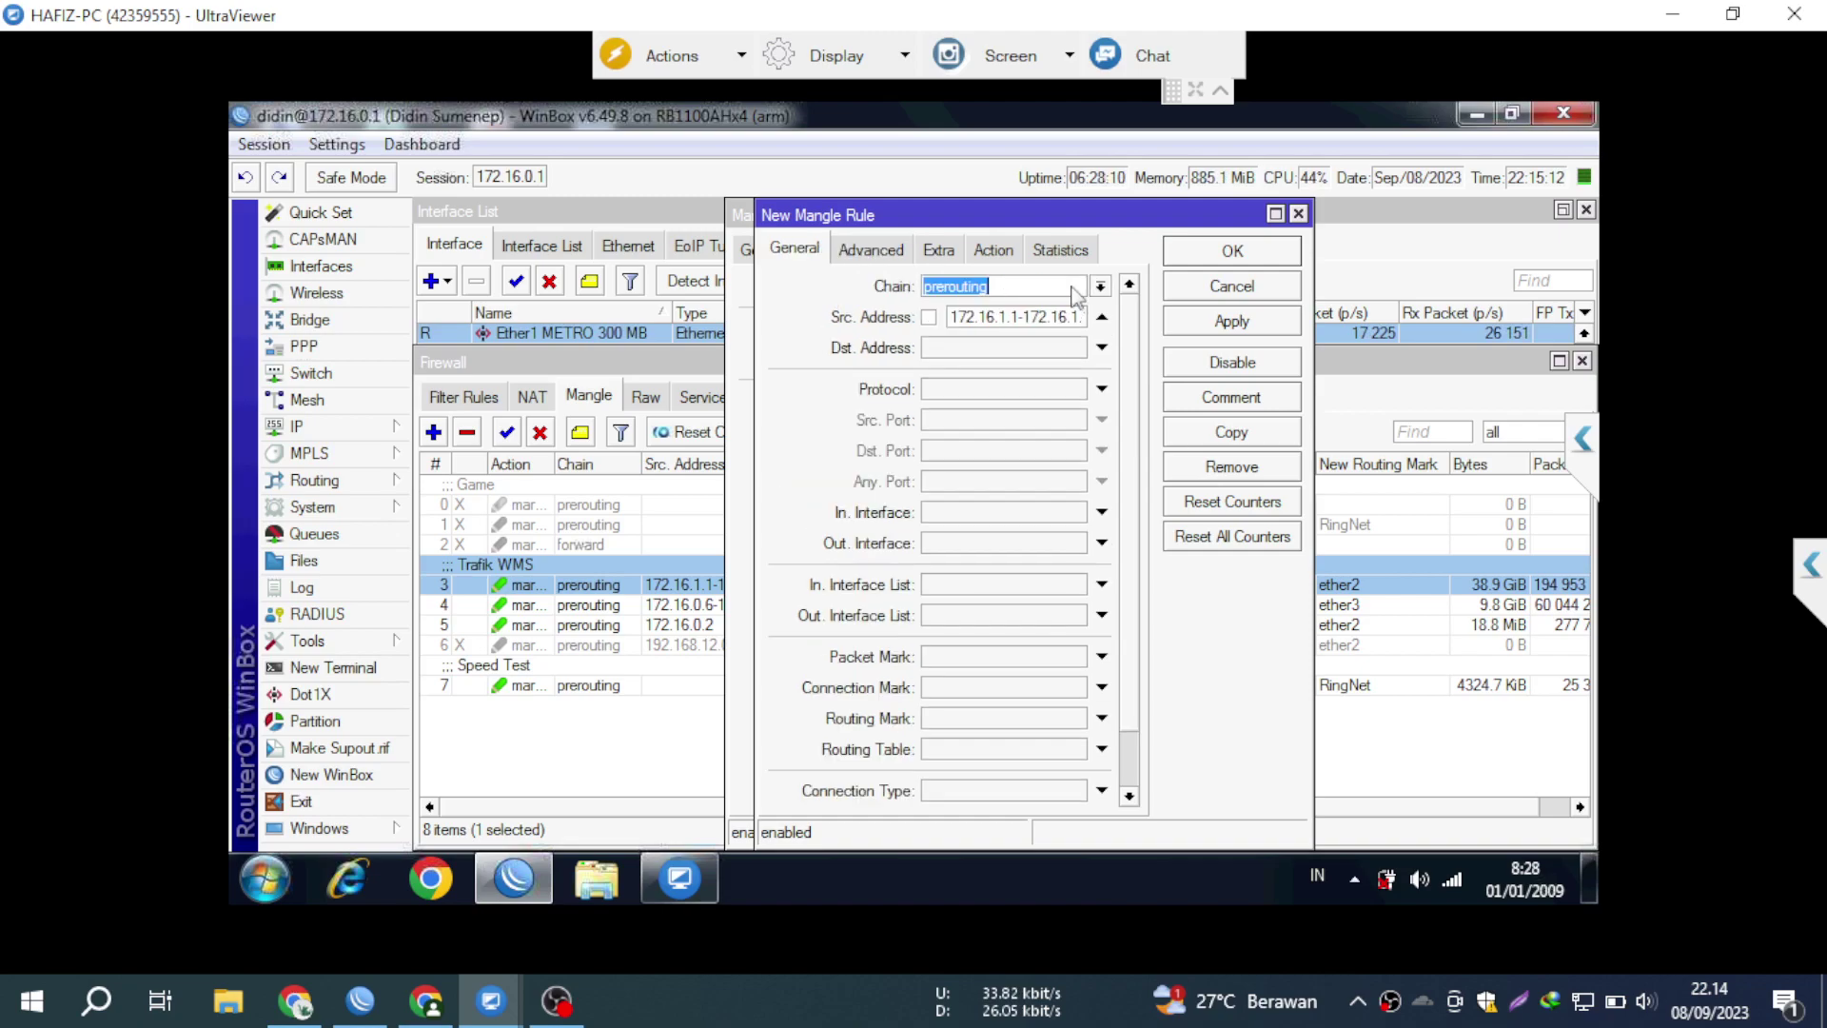
{"action": "left_click", "coordinate": [1102, 316]}
{"action": "left_click", "coordinate": [1054, 397]}
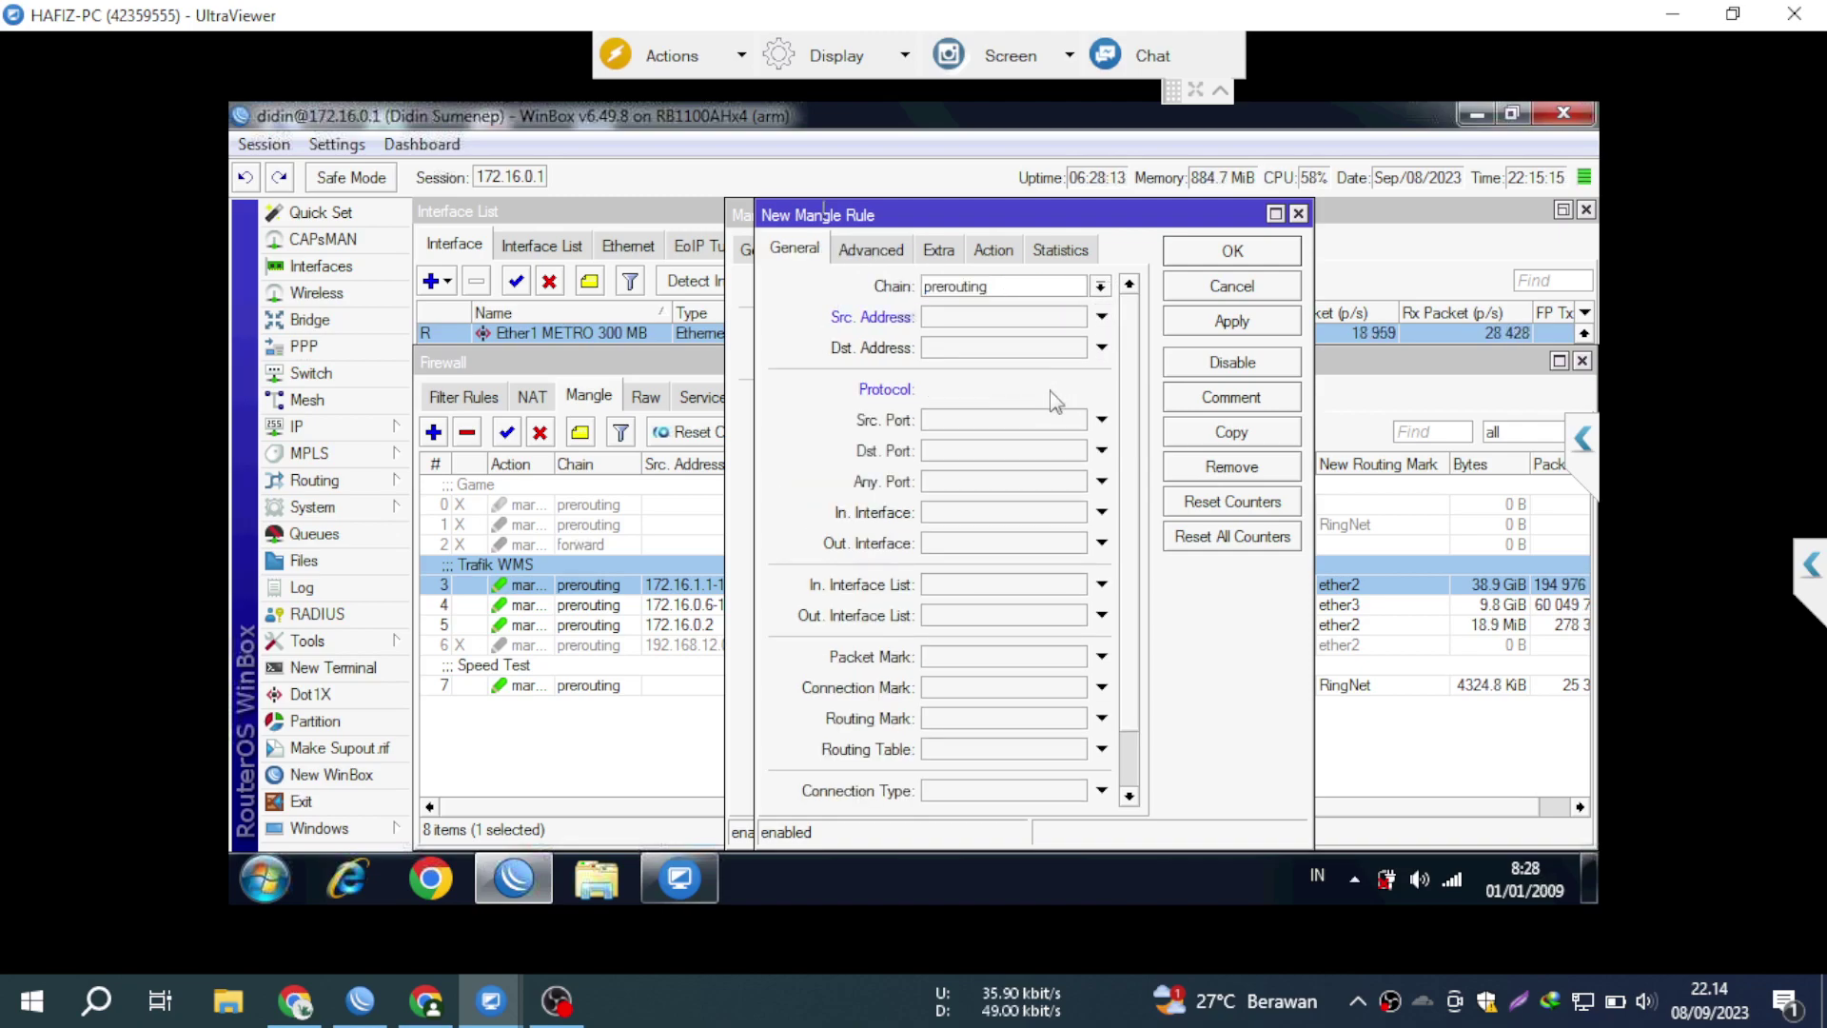
Paste the prepared port list (80,81,443,8000-8081 through 5050,843,182,53) as the new rule's destination ports, negate the match, and apply it
{"action": "left_click", "coordinate": [1046, 453]}
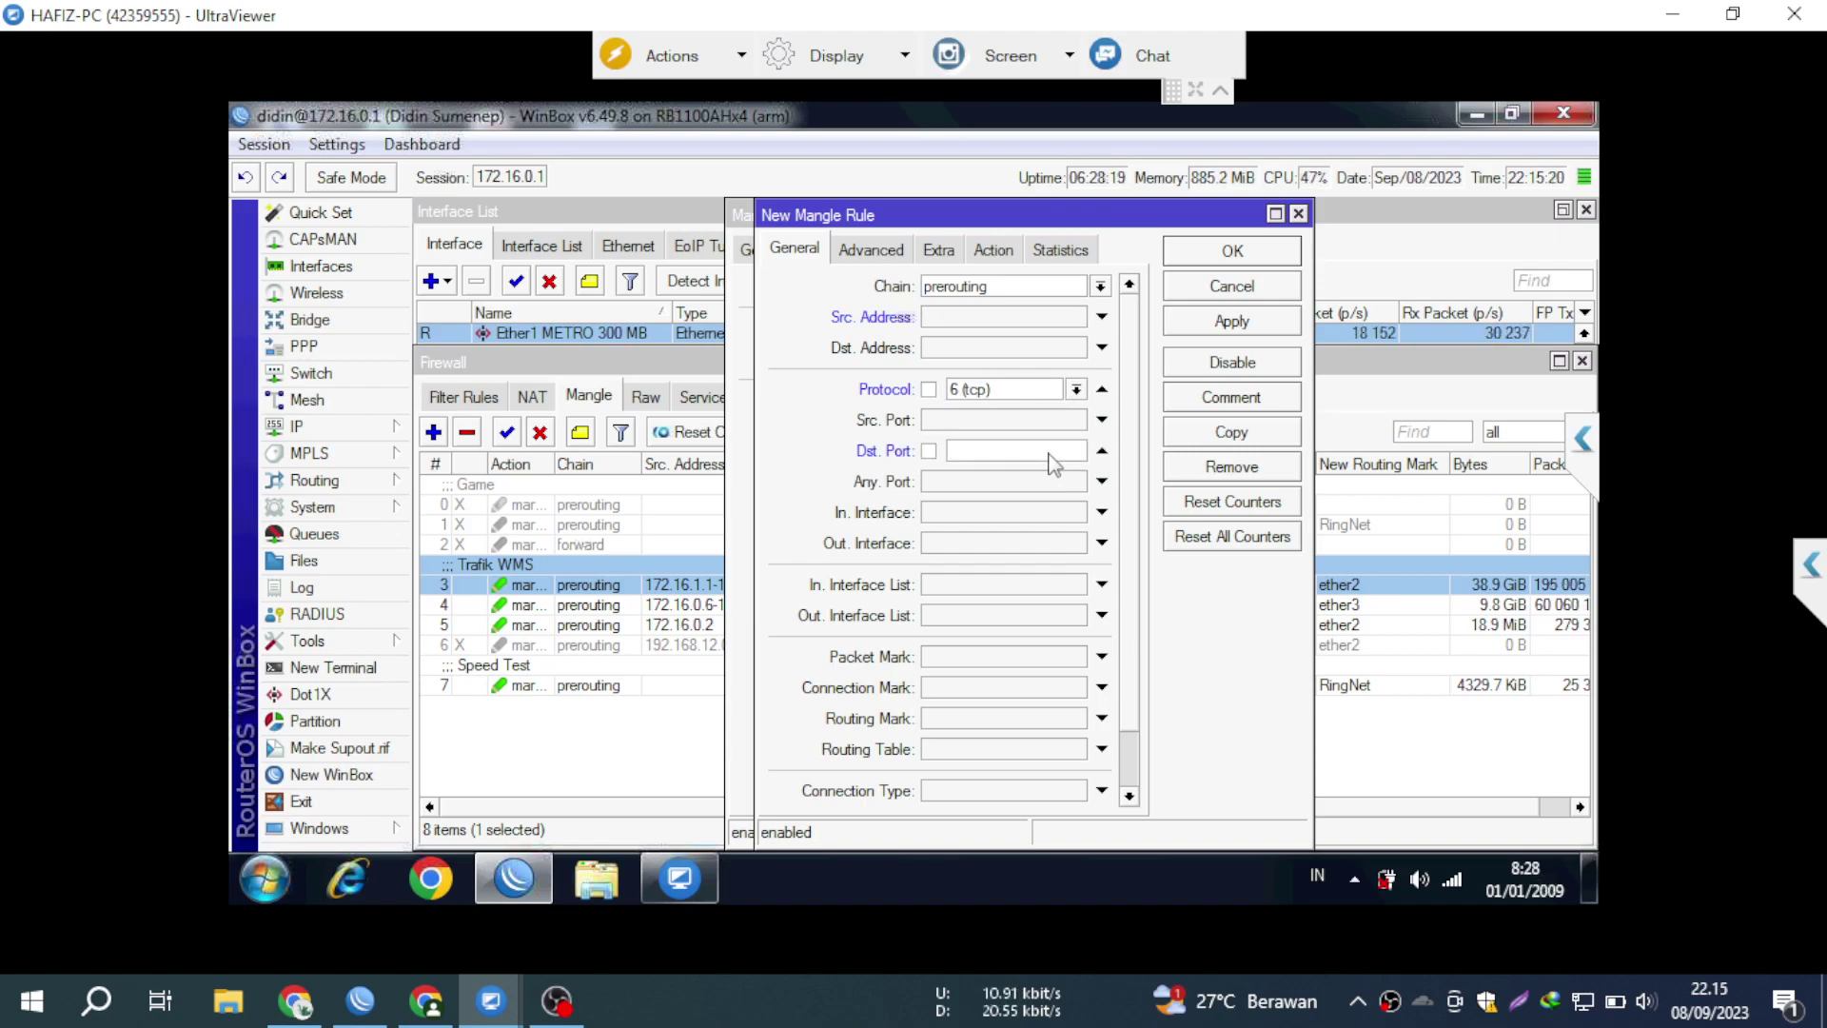
{"action": "key", "text": "alt"}
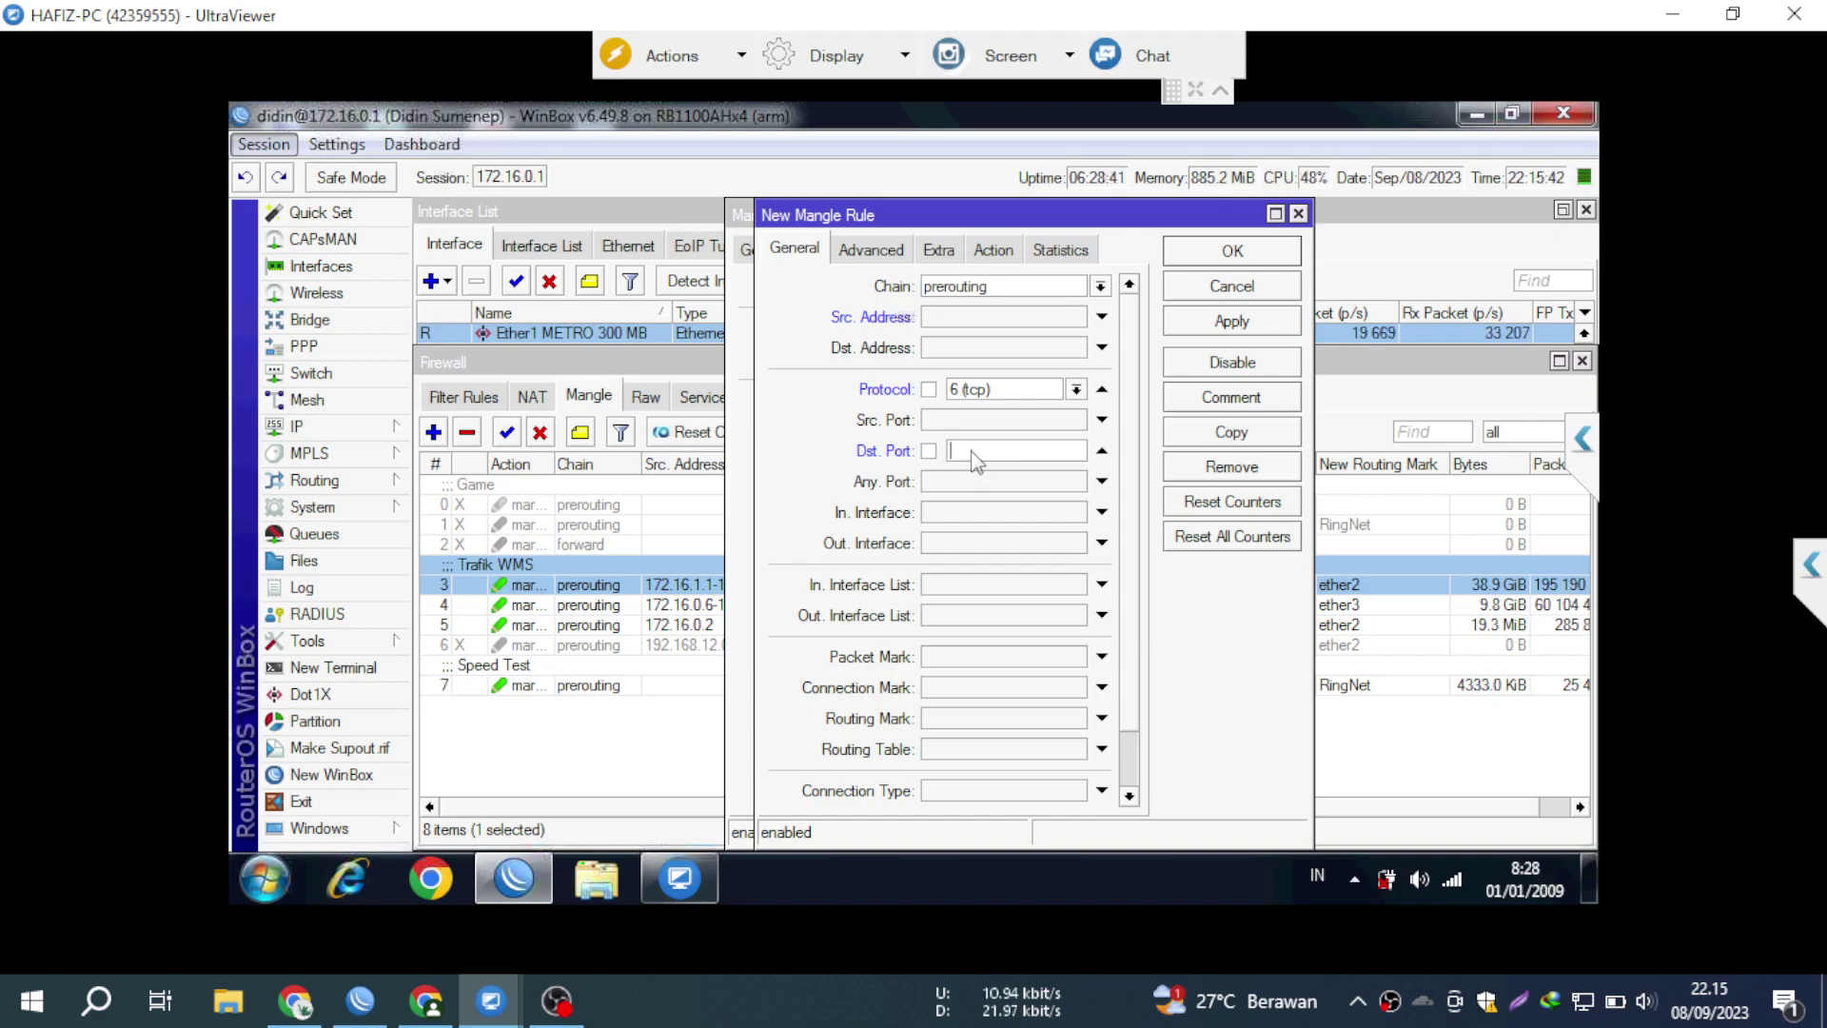
{"action": "key", "text": "alt"}
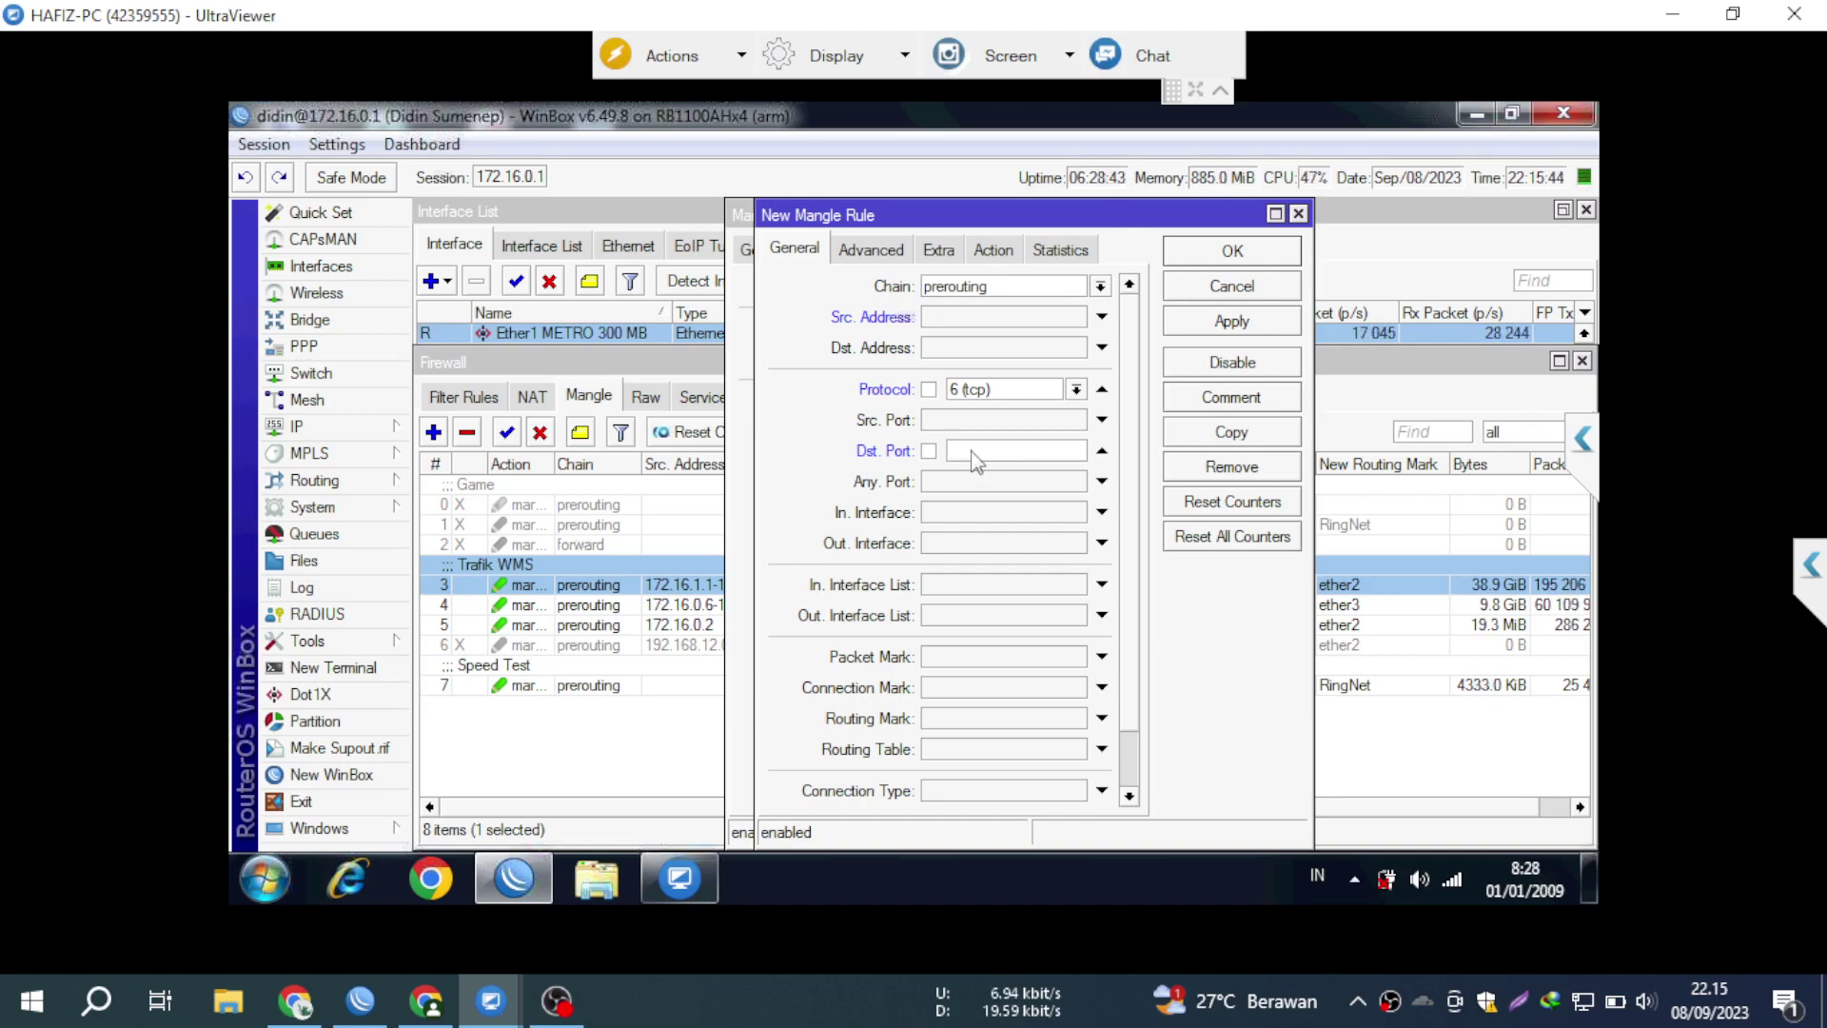
{"action": "right_click", "coordinate": [971, 454]}
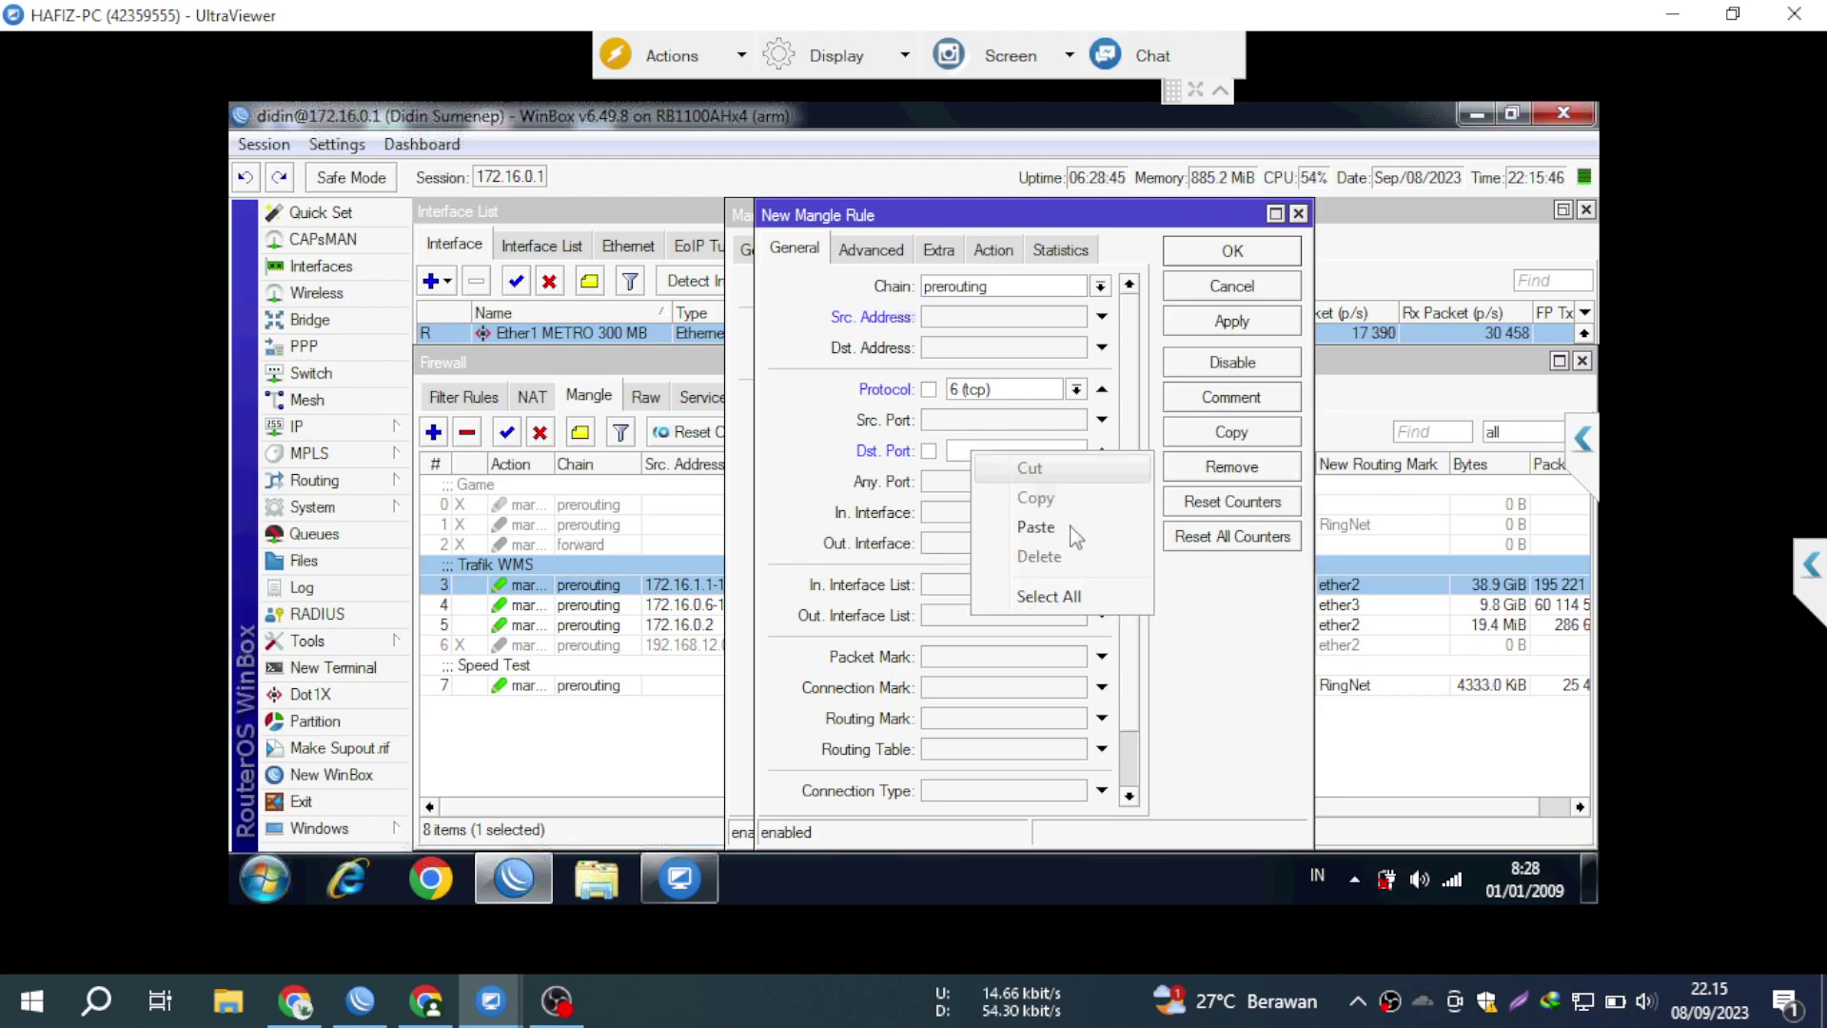
{"action": "left_click", "coordinate": [1035, 527]}
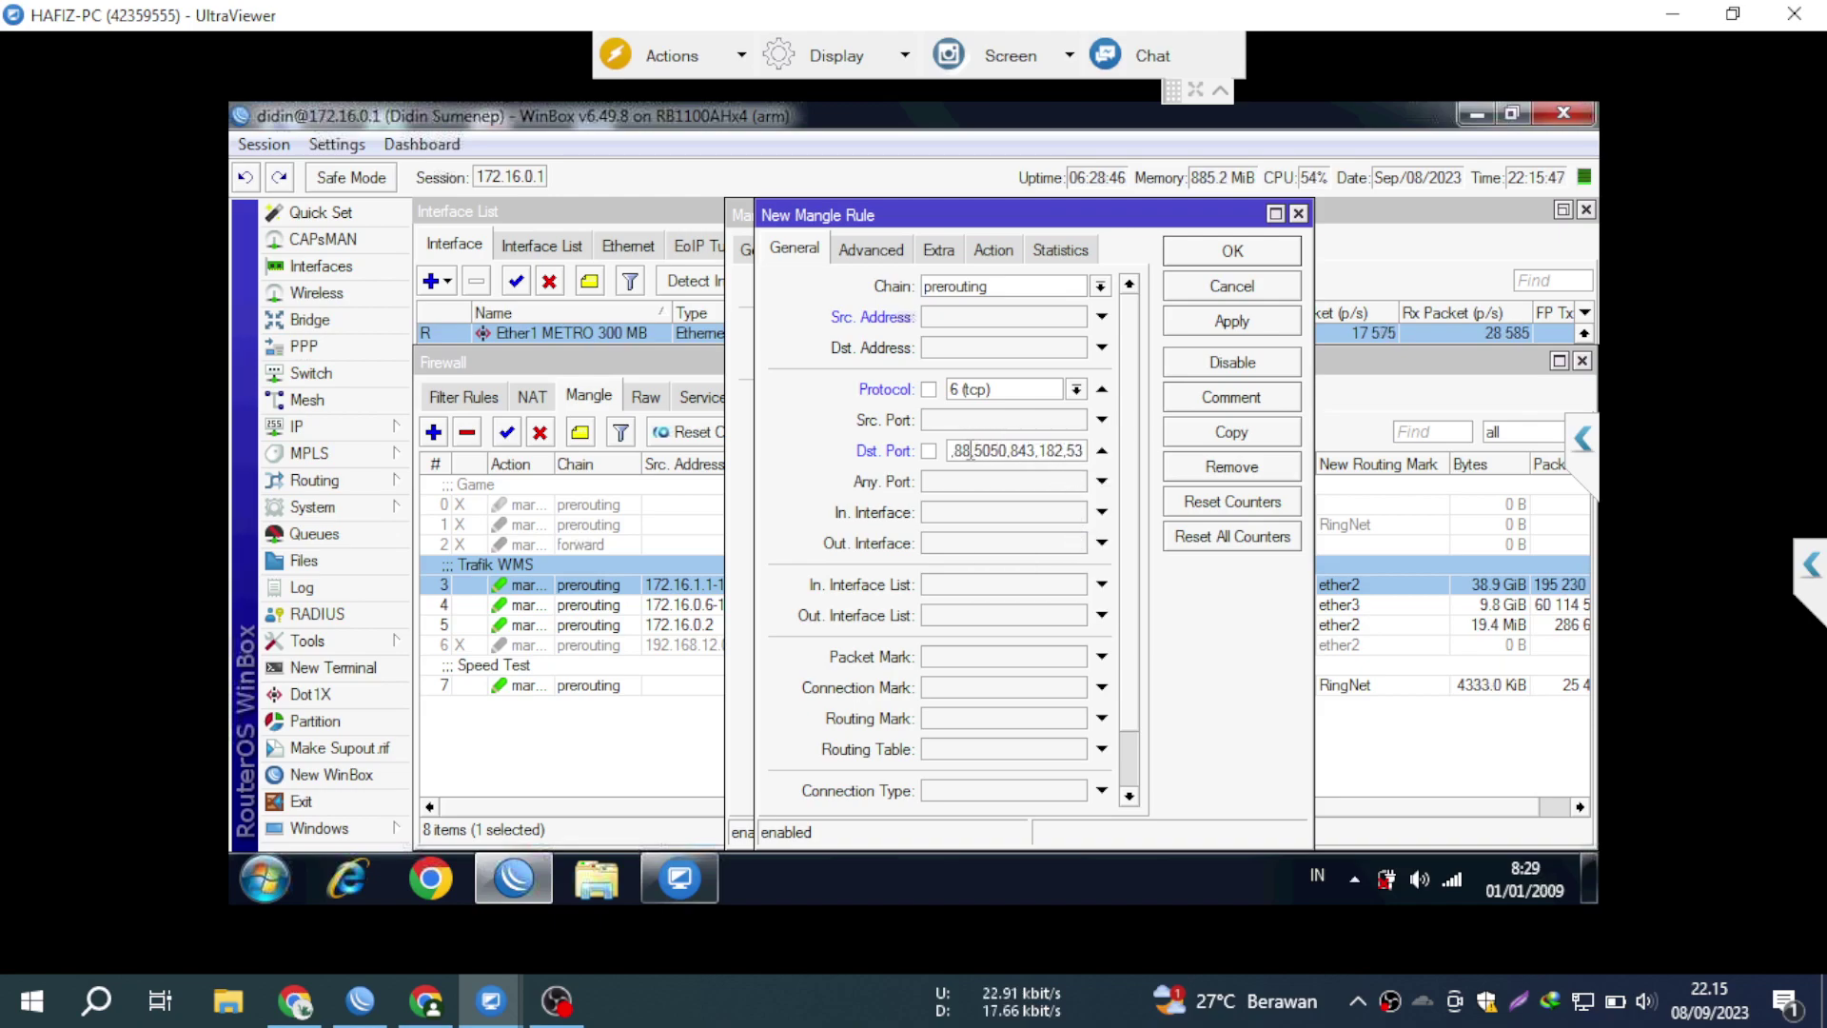
{"action": "left_click", "coordinate": [929, 452]}
{"action": "left_click", "coordinate": [1236, 325]}
Duplicate the TCP mangle rule, set the duplicate's protocol to udp, and confirm the open rules
{"action": "left_click", "coordinate": [1180, 440]}
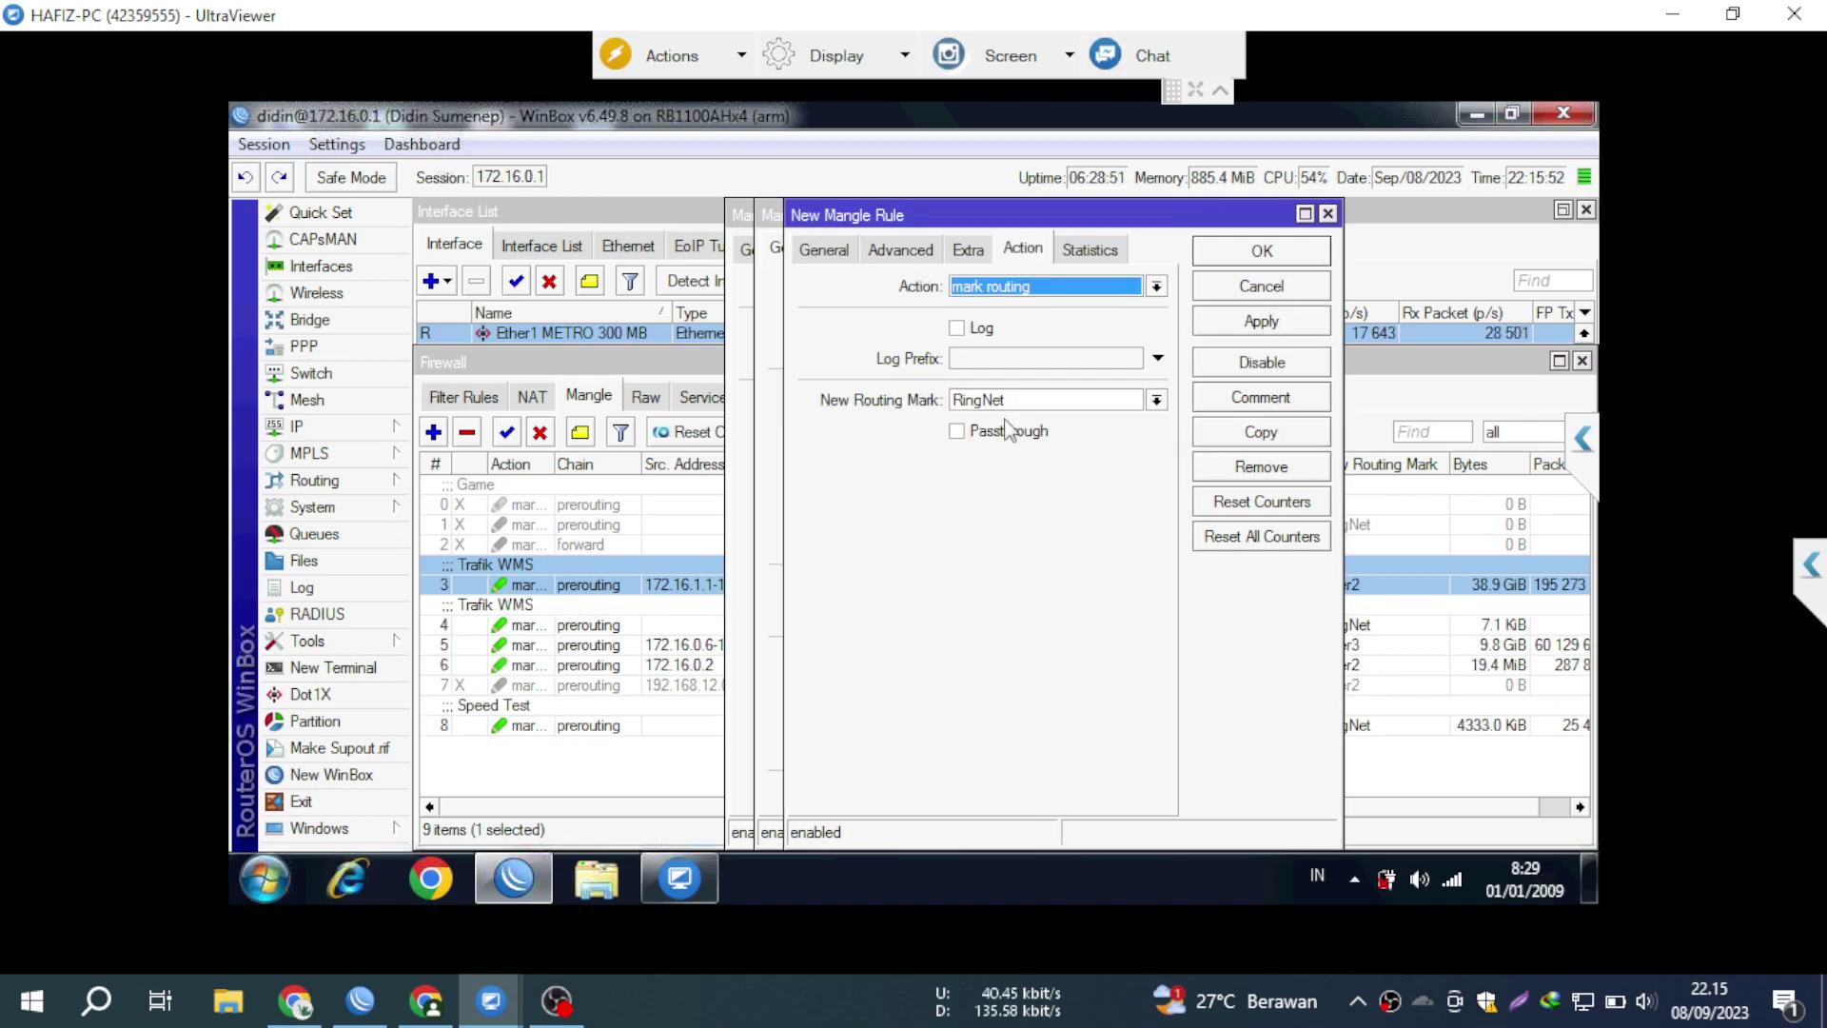
{"action": "left_click", "coordinate": [824, 251]}
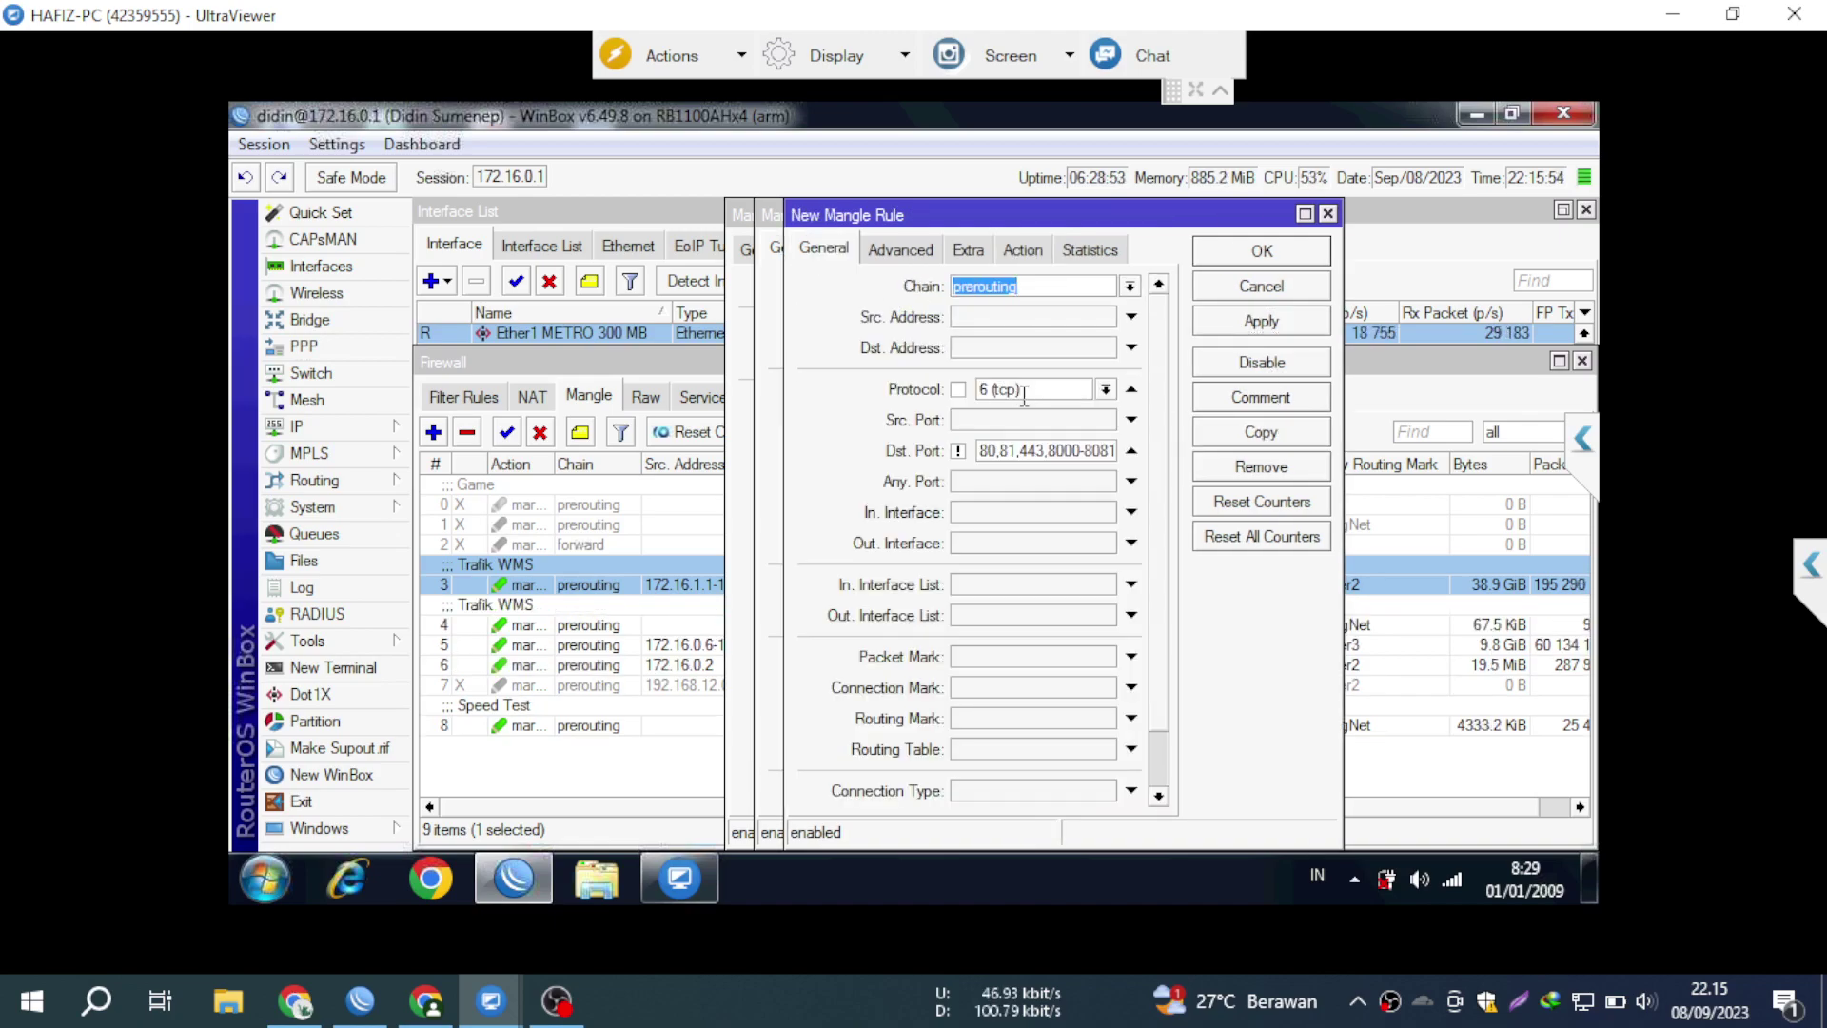
{"action": "key", "text": "ctrl+a"}
{"action": "type", "text": "udp"}
{"action": "key", "text": "Return"}
{"action": "key", "text": "Return"}
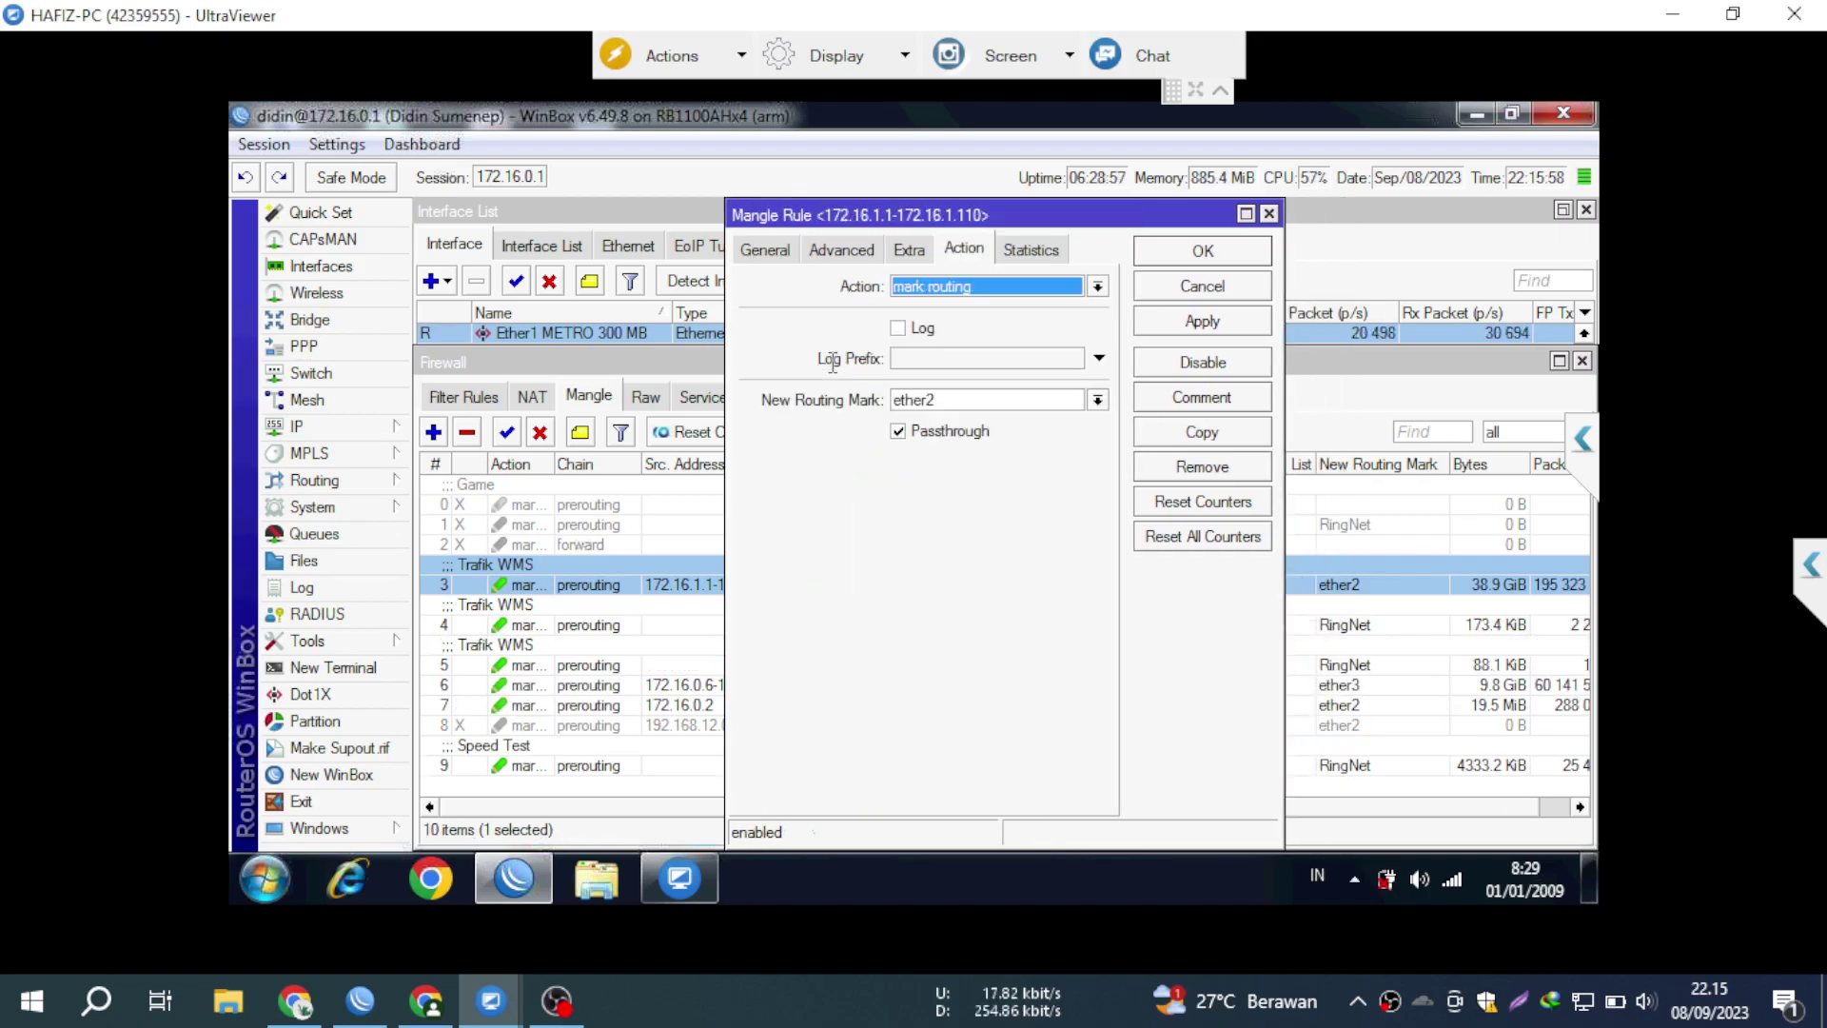
Move the two new RingNet mangle rules, TCP and UDP, to the beginning of the mangle list
{"action": "left_click", "coordinate": [592, 623]}
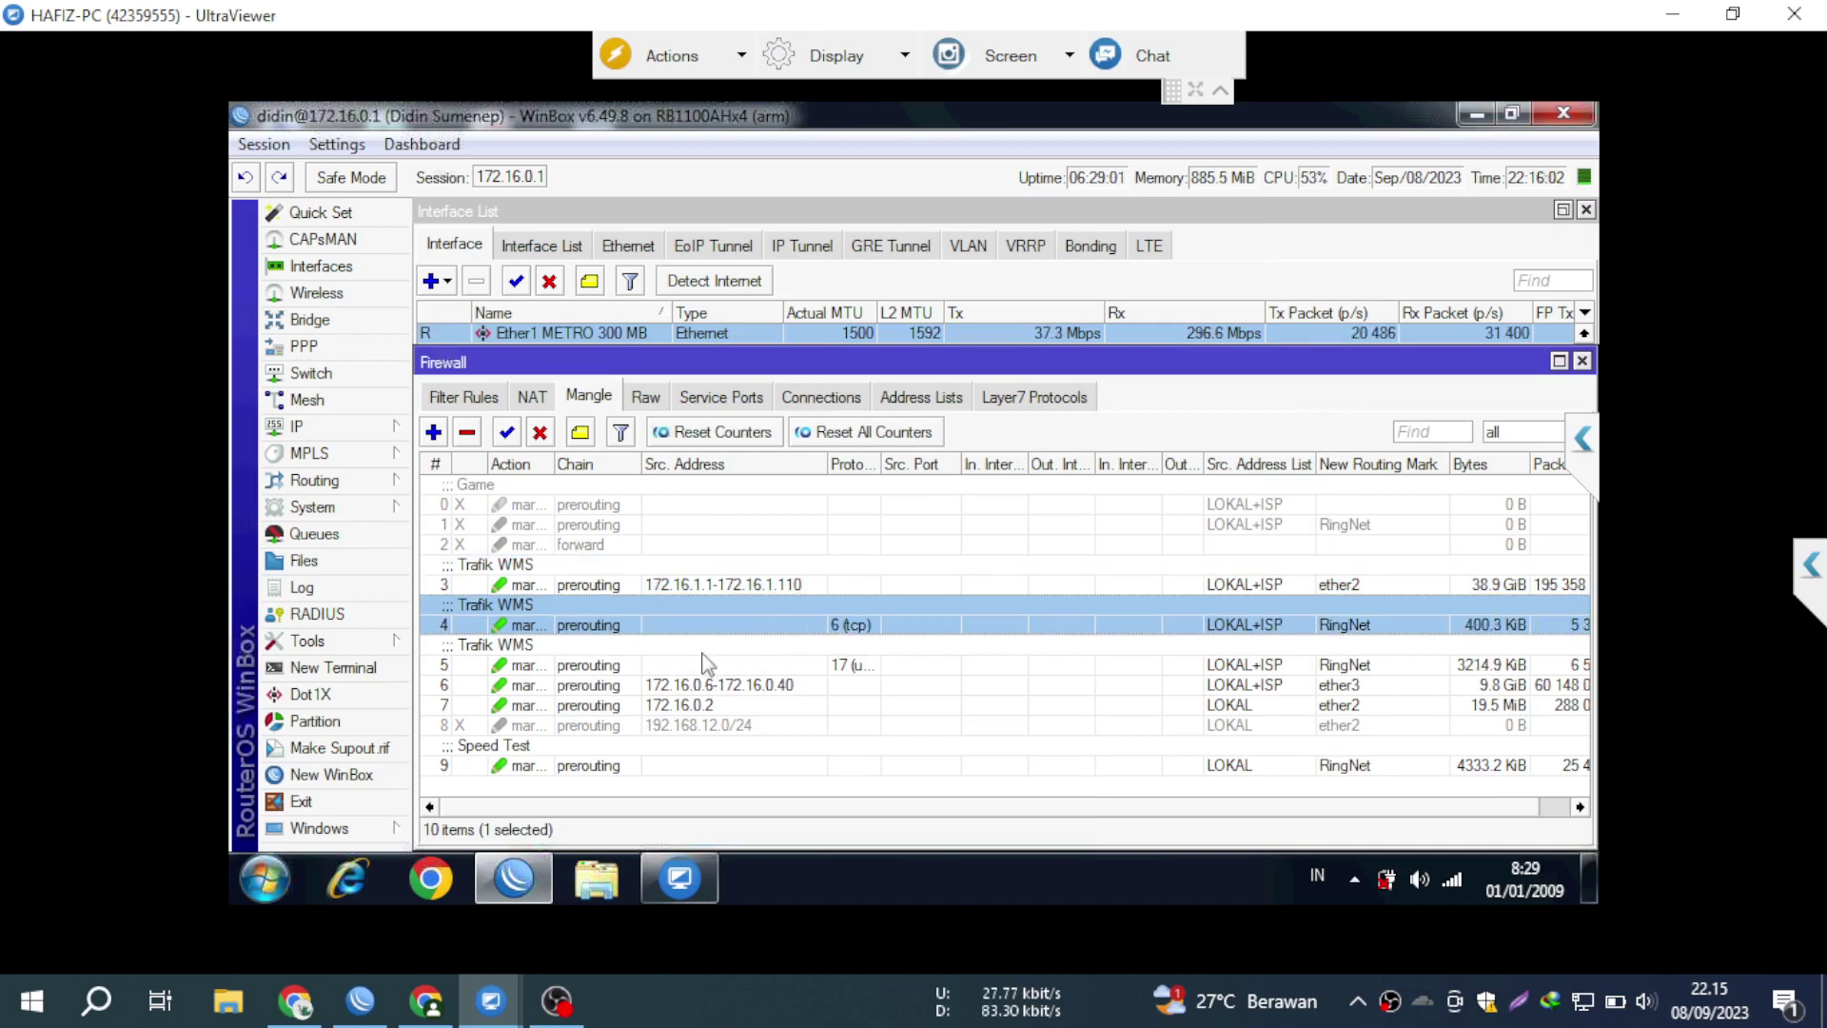
{"action": "left_click", "coordinate": [704, 664], "text": "ctrl"}
{"action": "left_click_drag", "start_coordinate": [695, 624], "coordinate": [557, 495]}
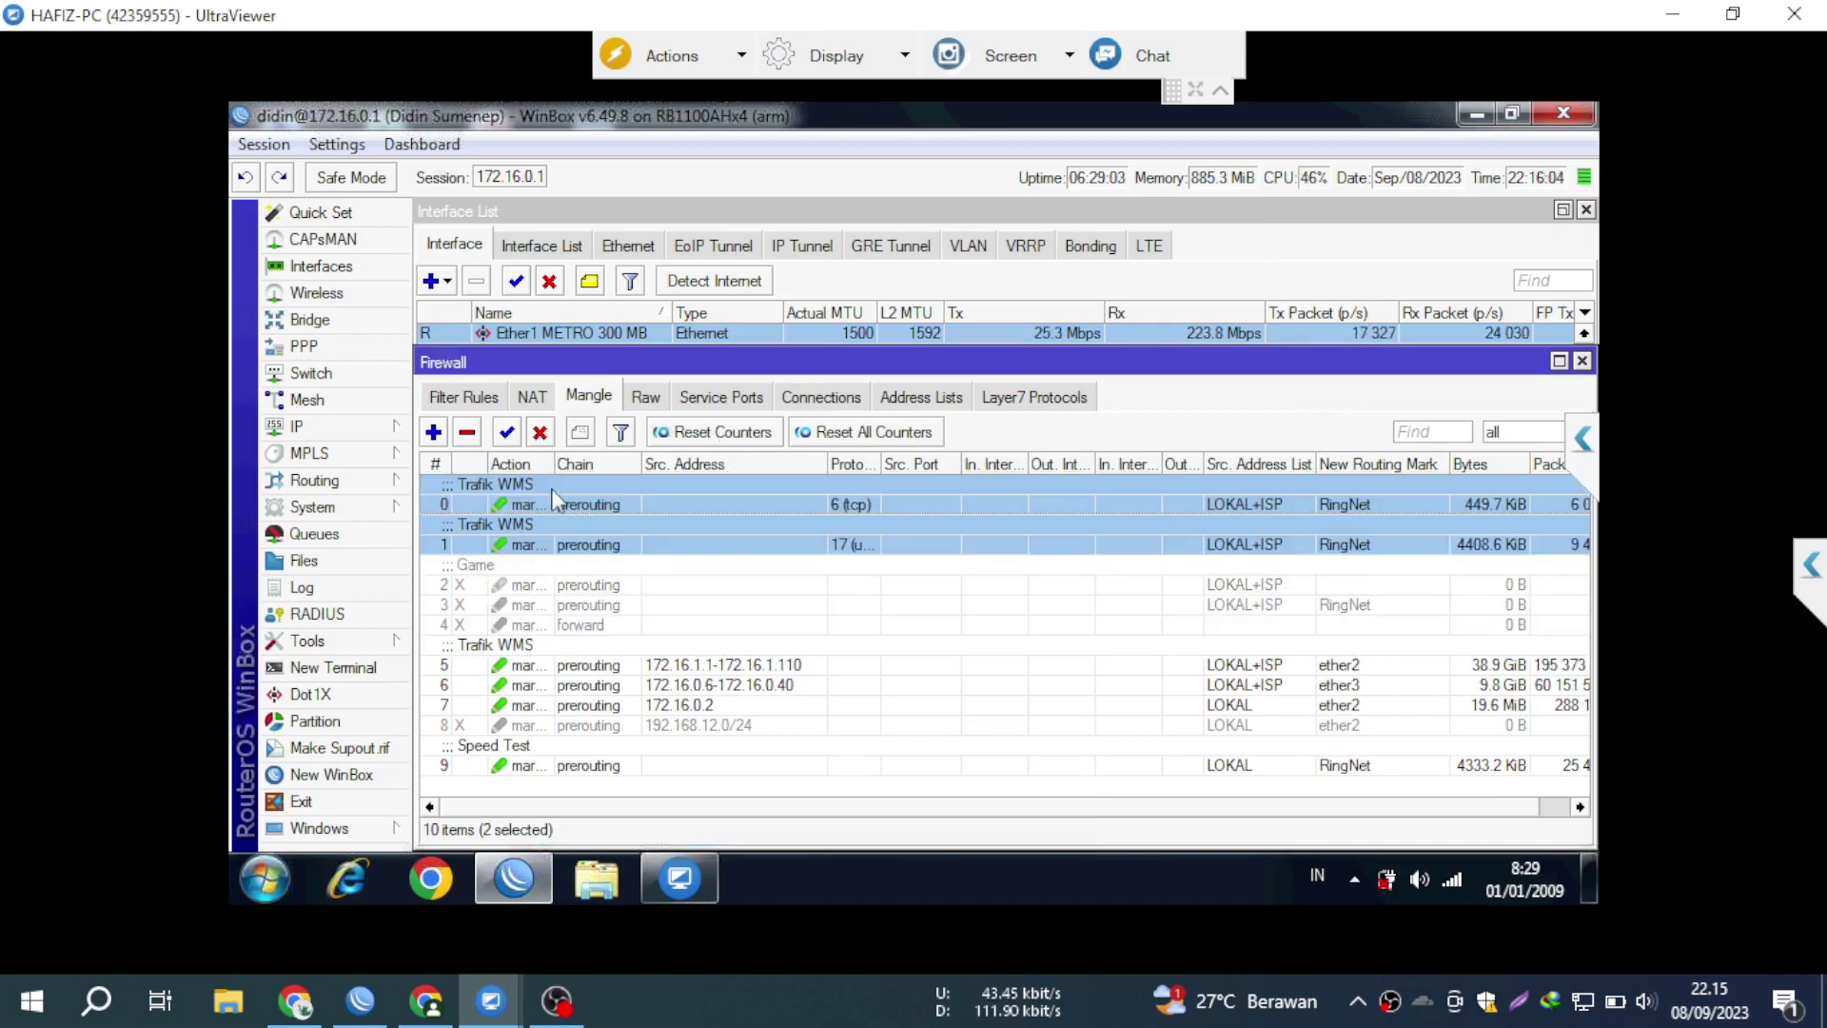
Change the comment of the new TCP mangle rule to Game
{"action": "double_click", "coordinate": [540, 474]}
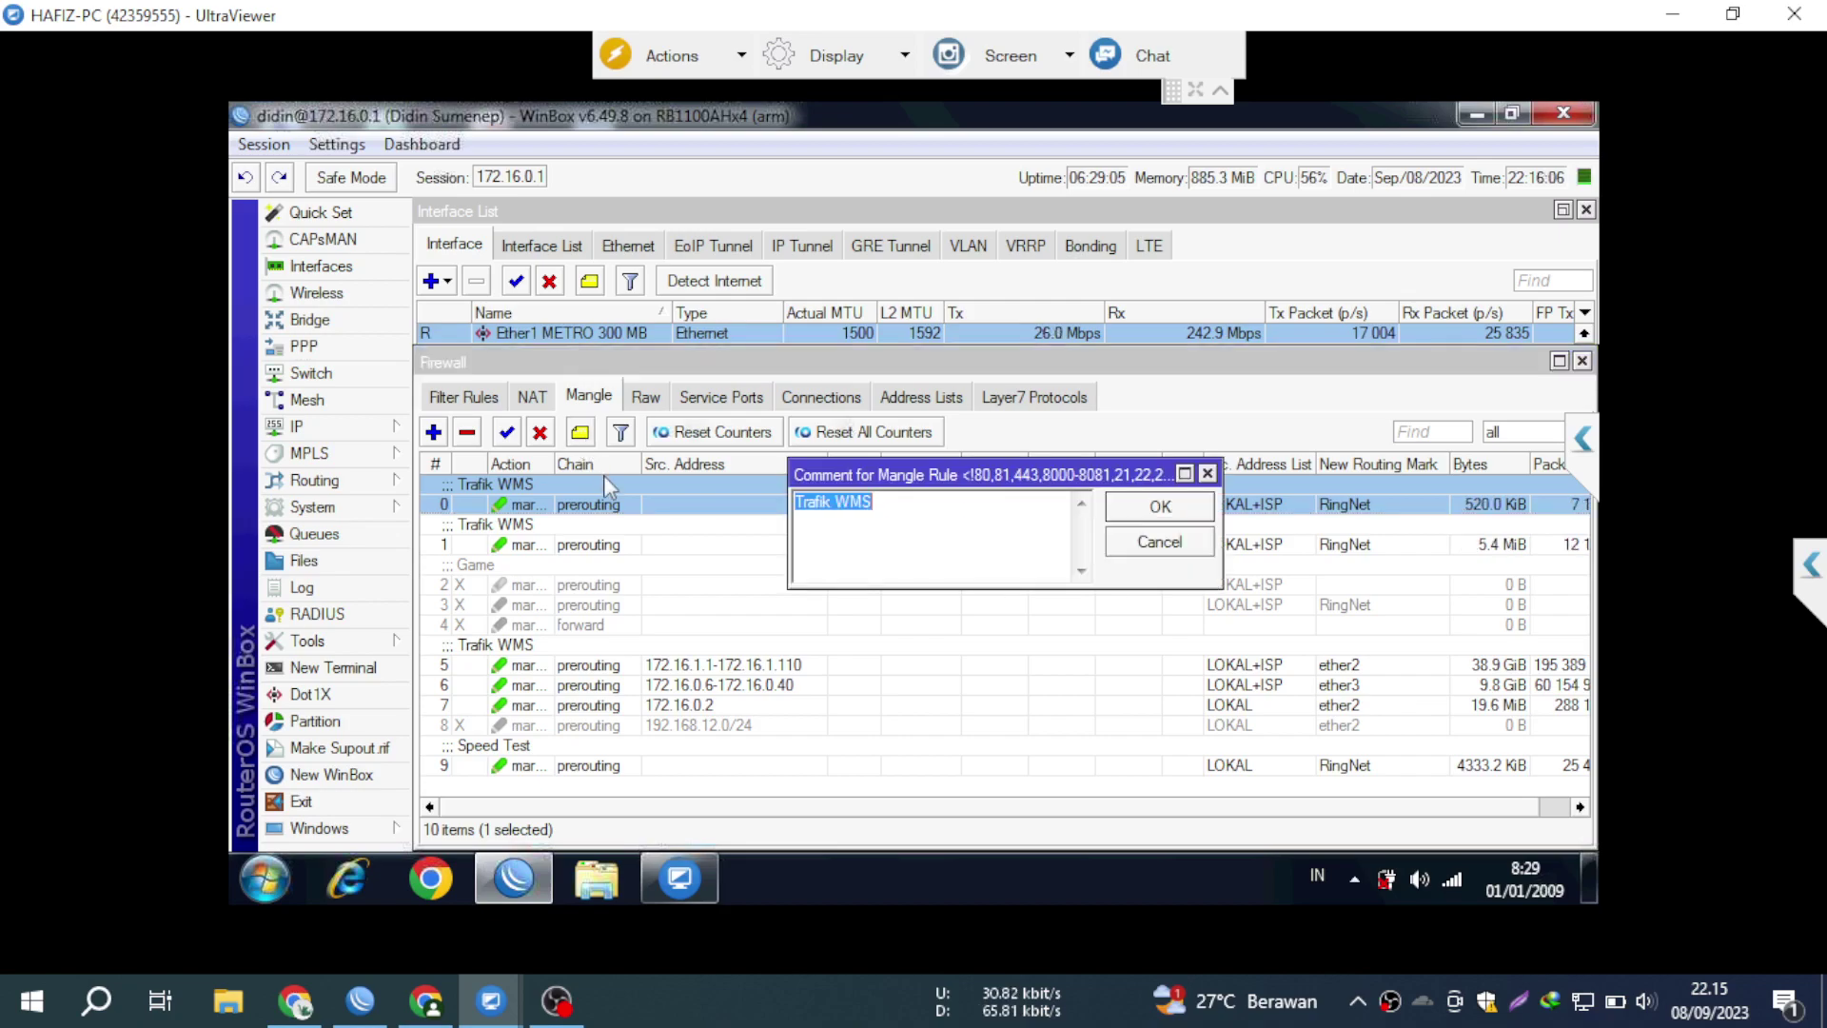
{"action": "type", "text": "Game"}
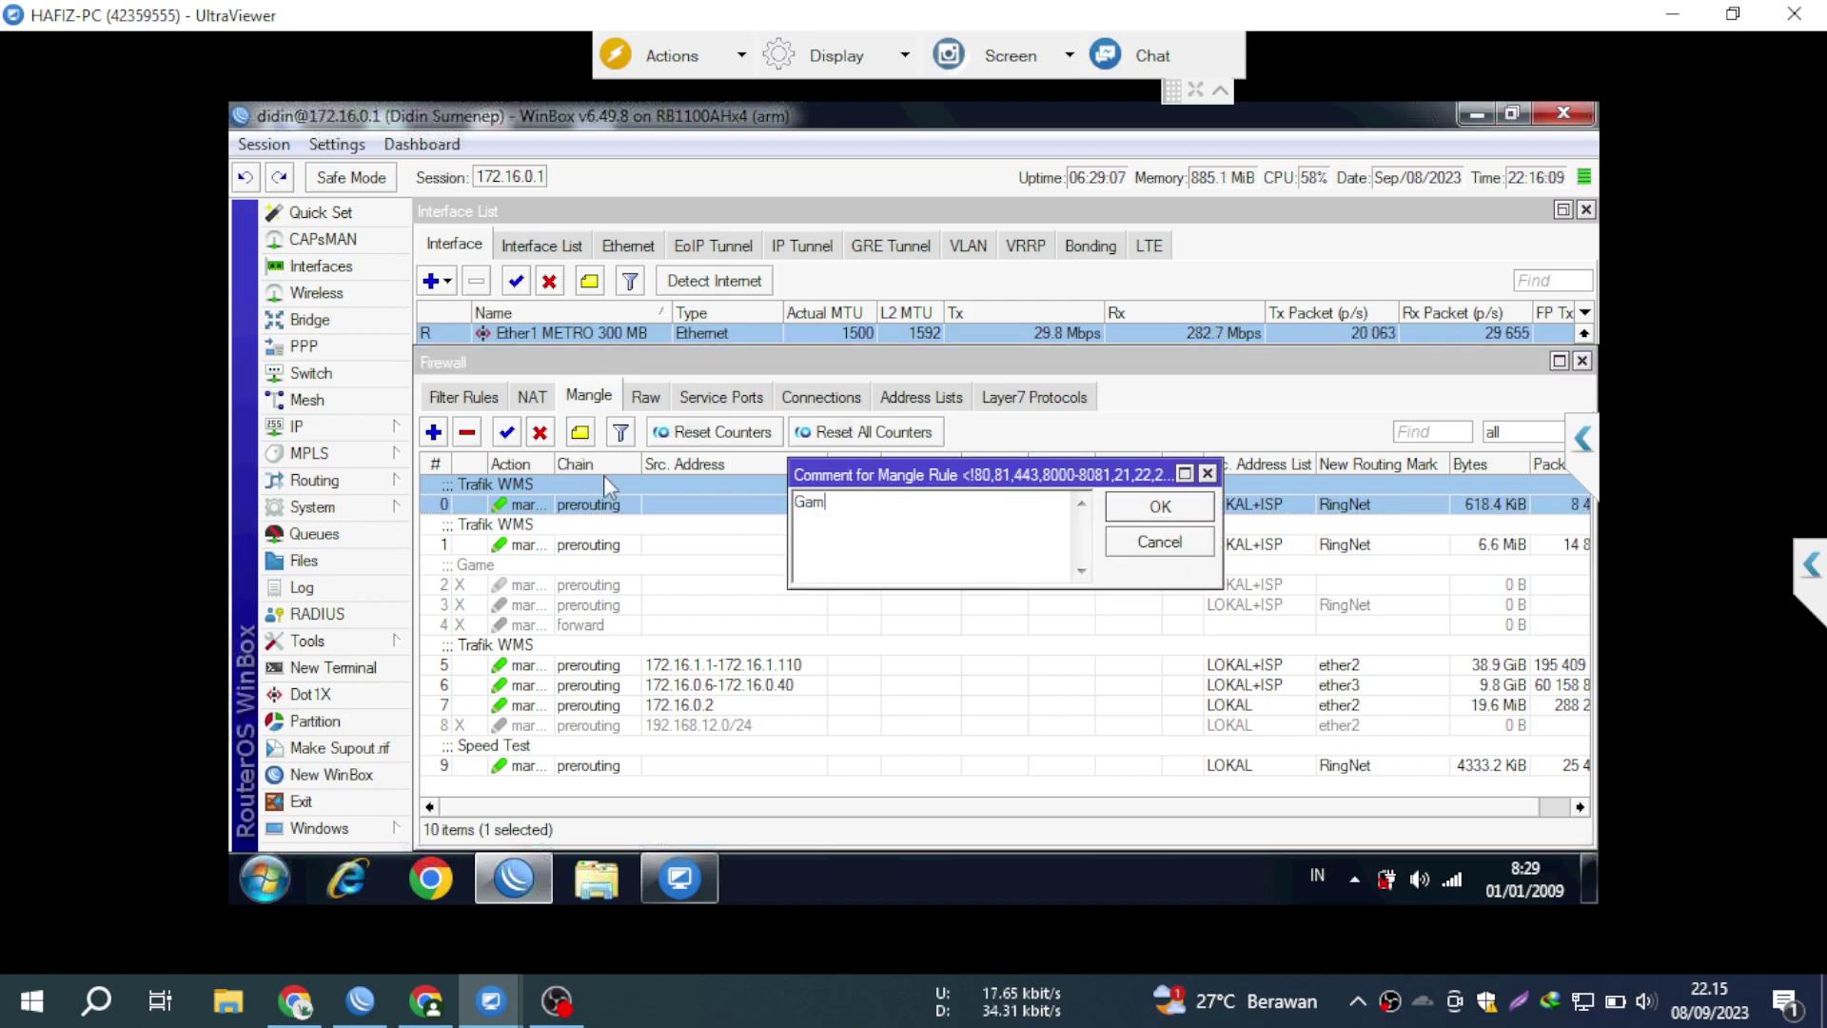
{"action": "key", "text": "Return"}
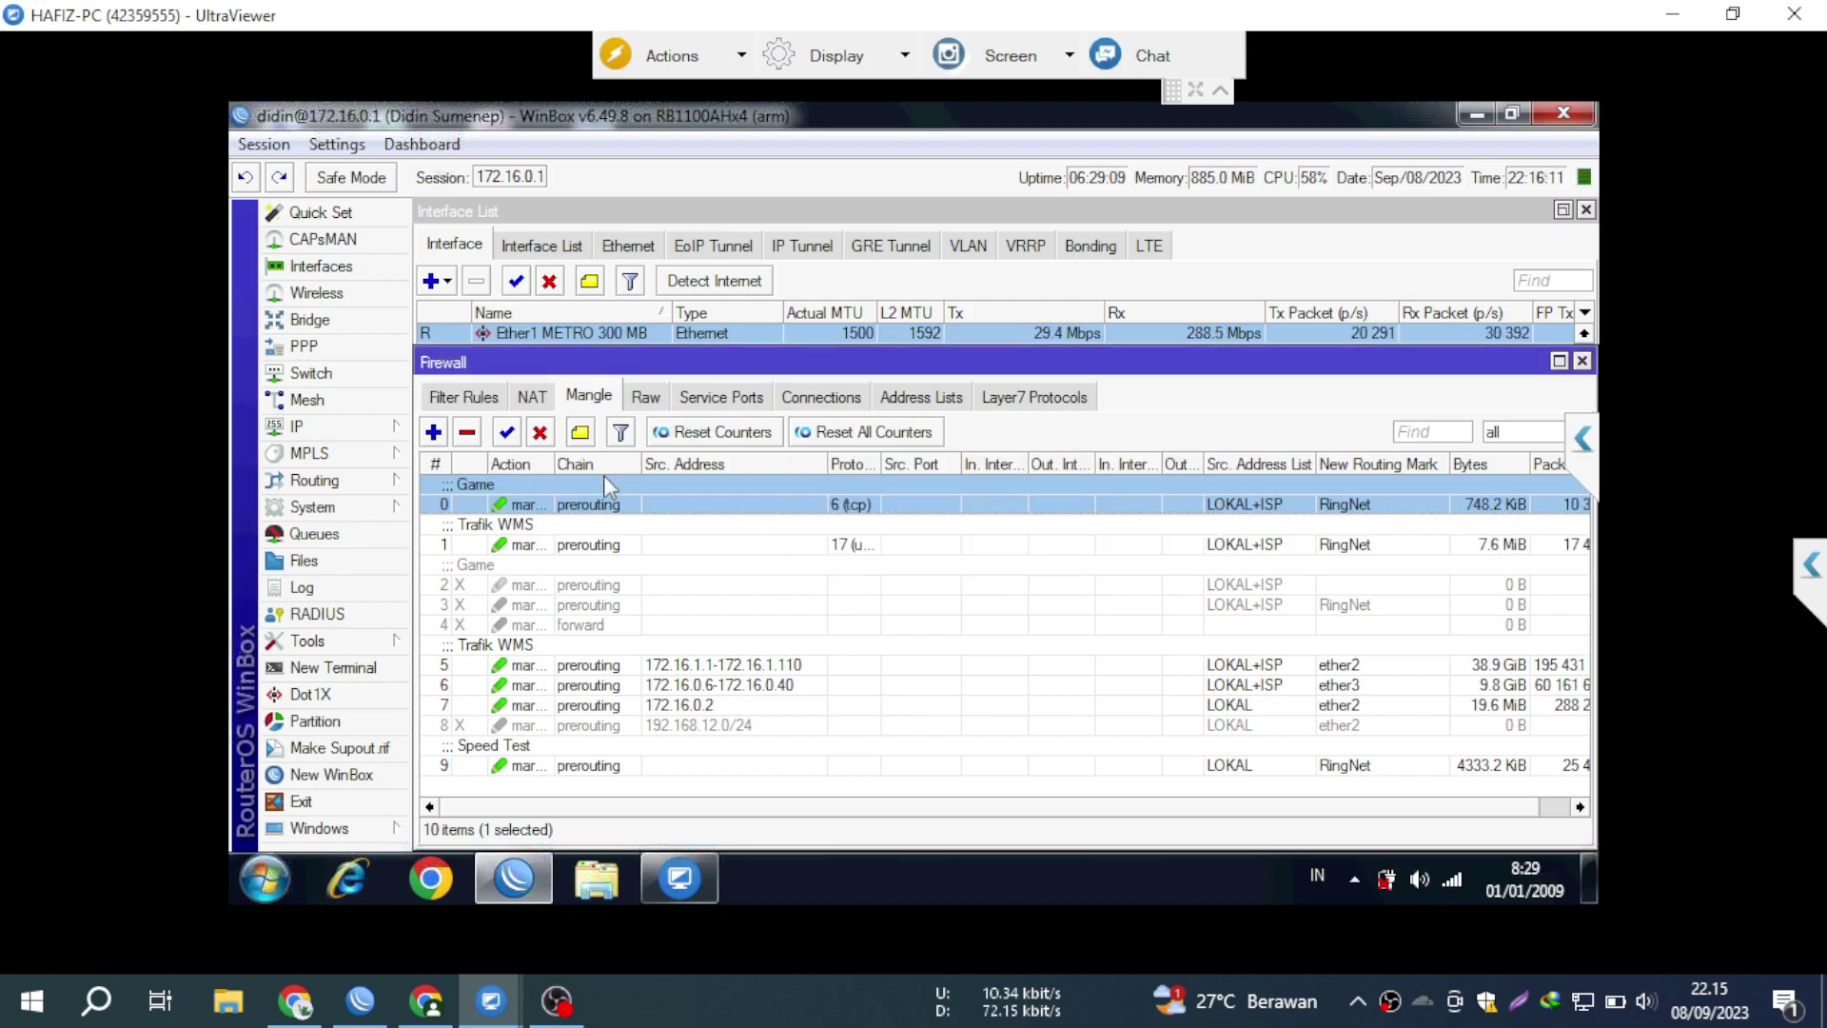
Remove the Trafik WMS comment from the new UDP mangle rule
{"action": "key", "text": "Down"}
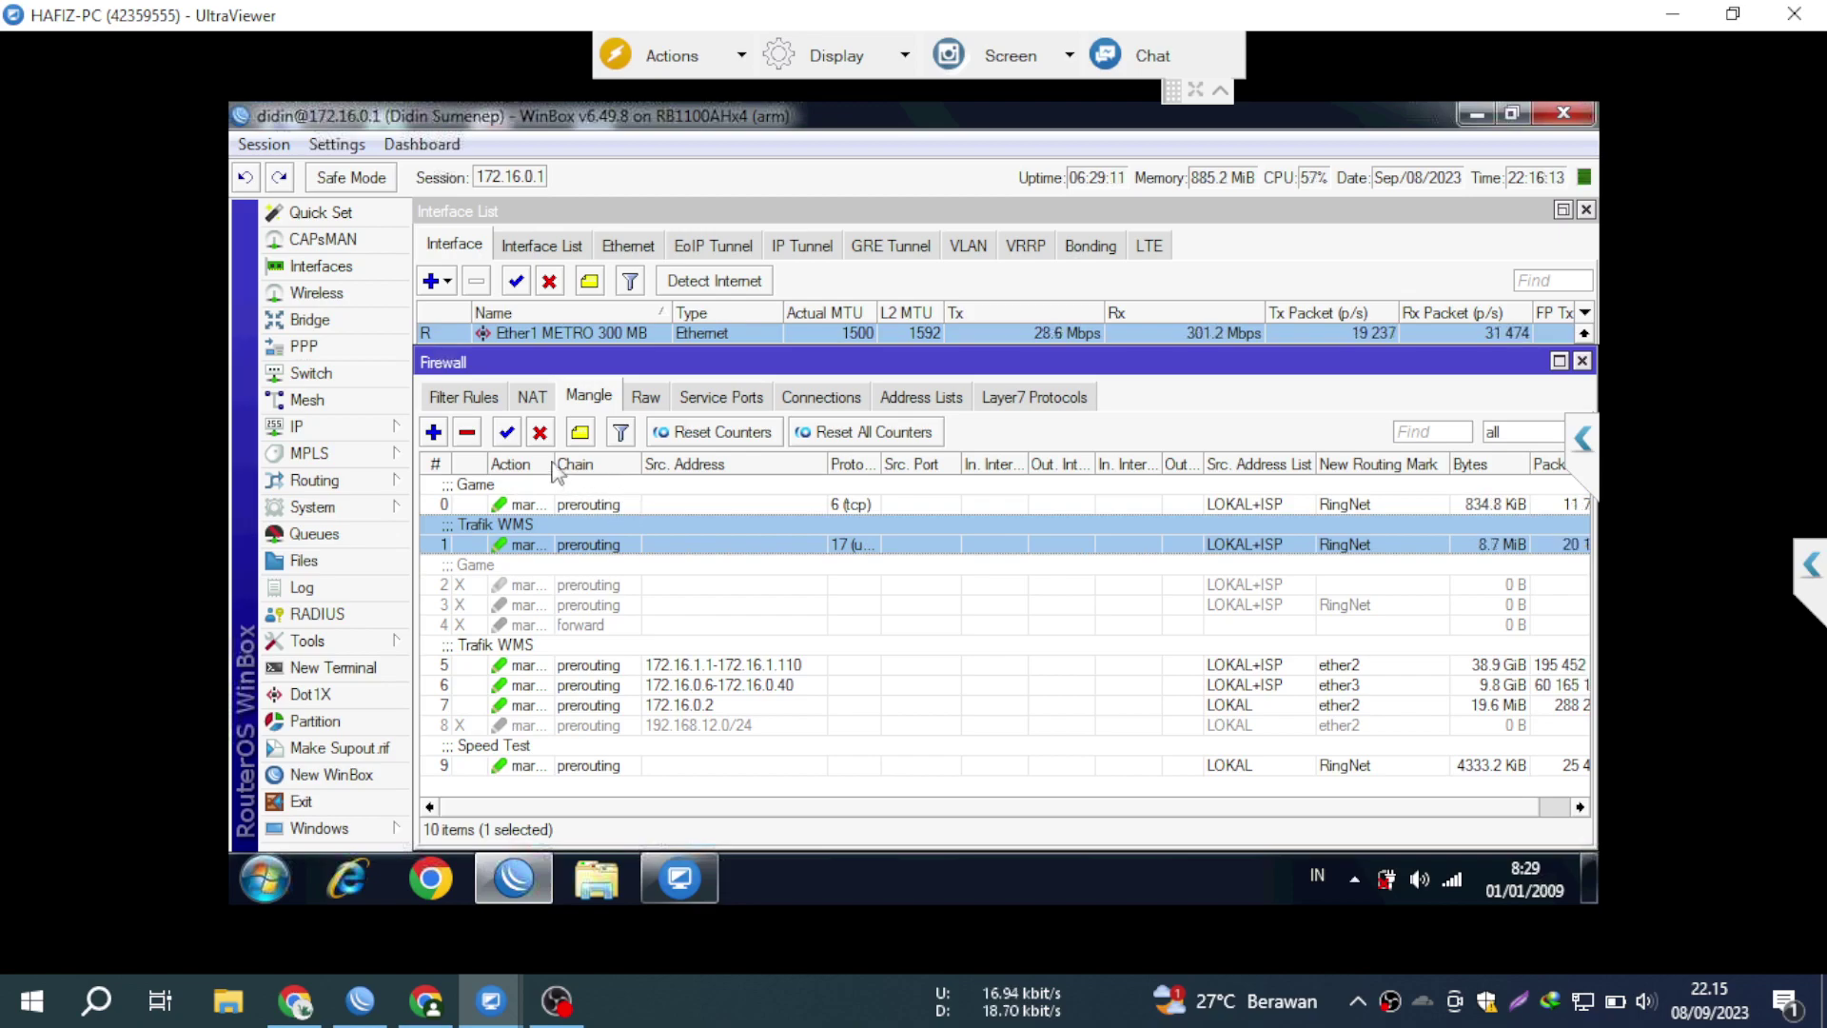
{"action": "left_click", "coordinate": [577, 433]}
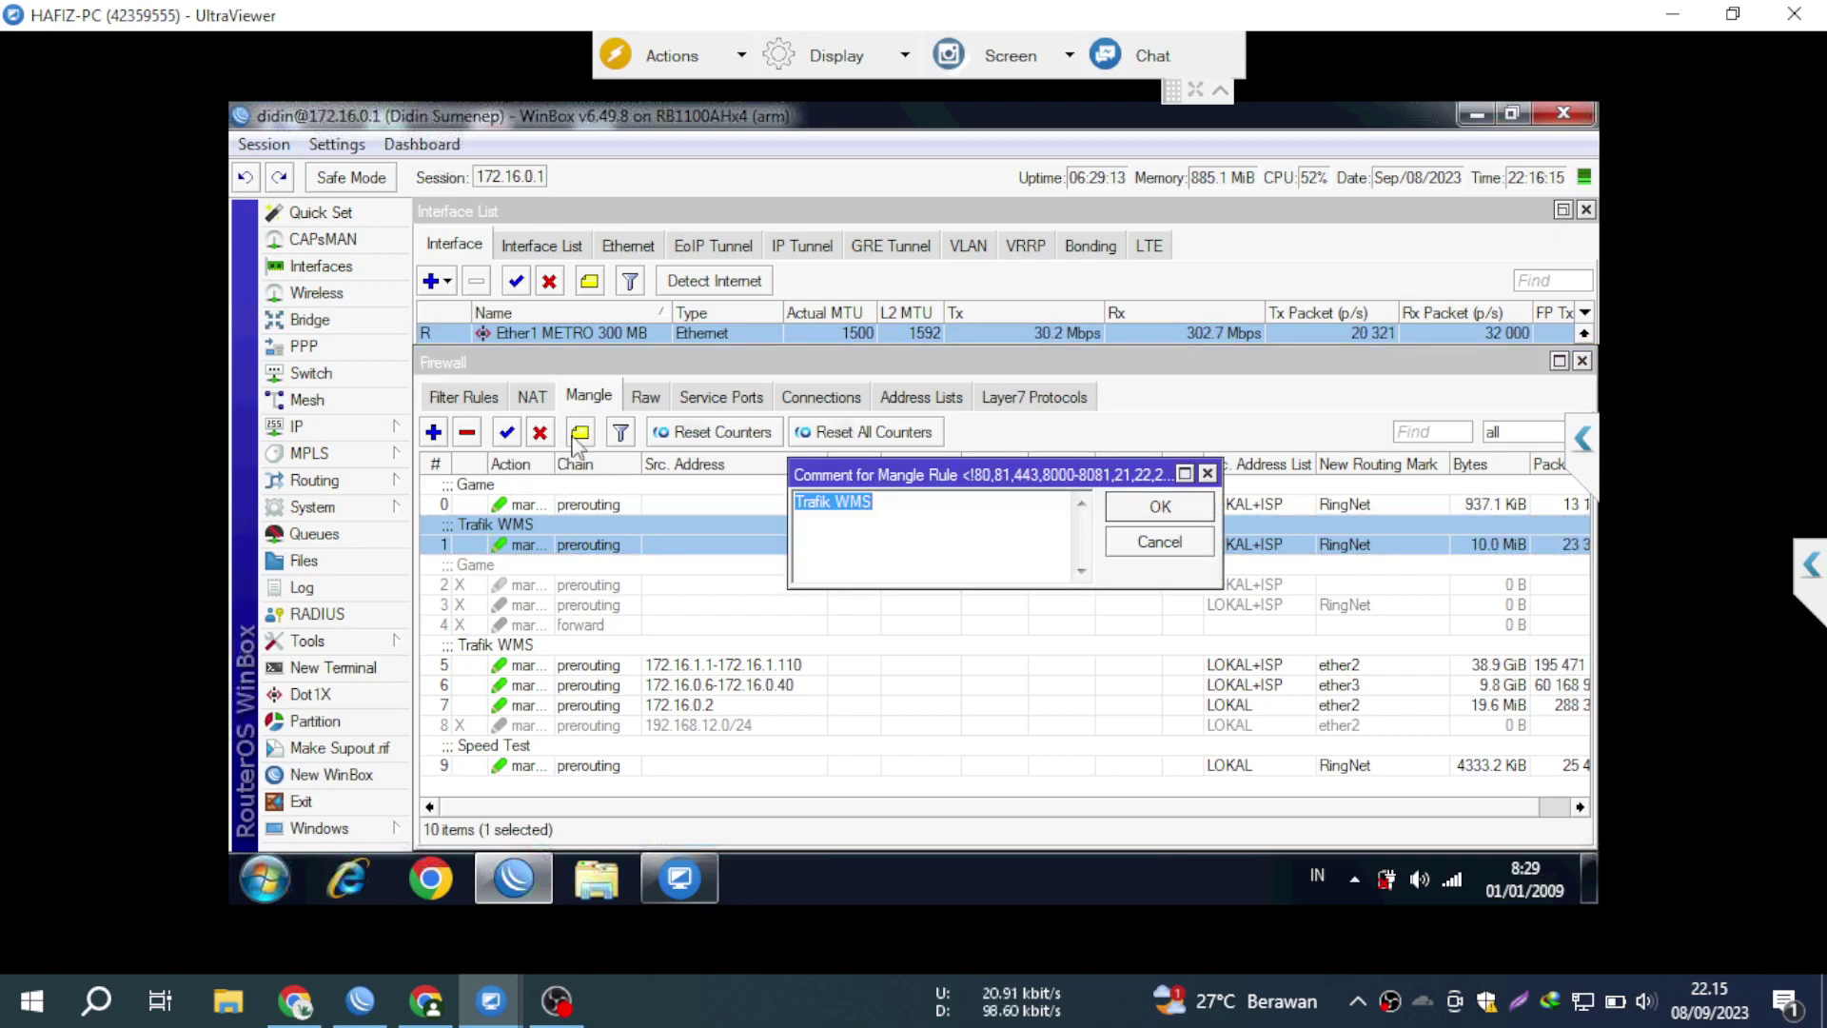
{"action": "key", "text": "Delete"}
{"action": "key", "text": "Return"}
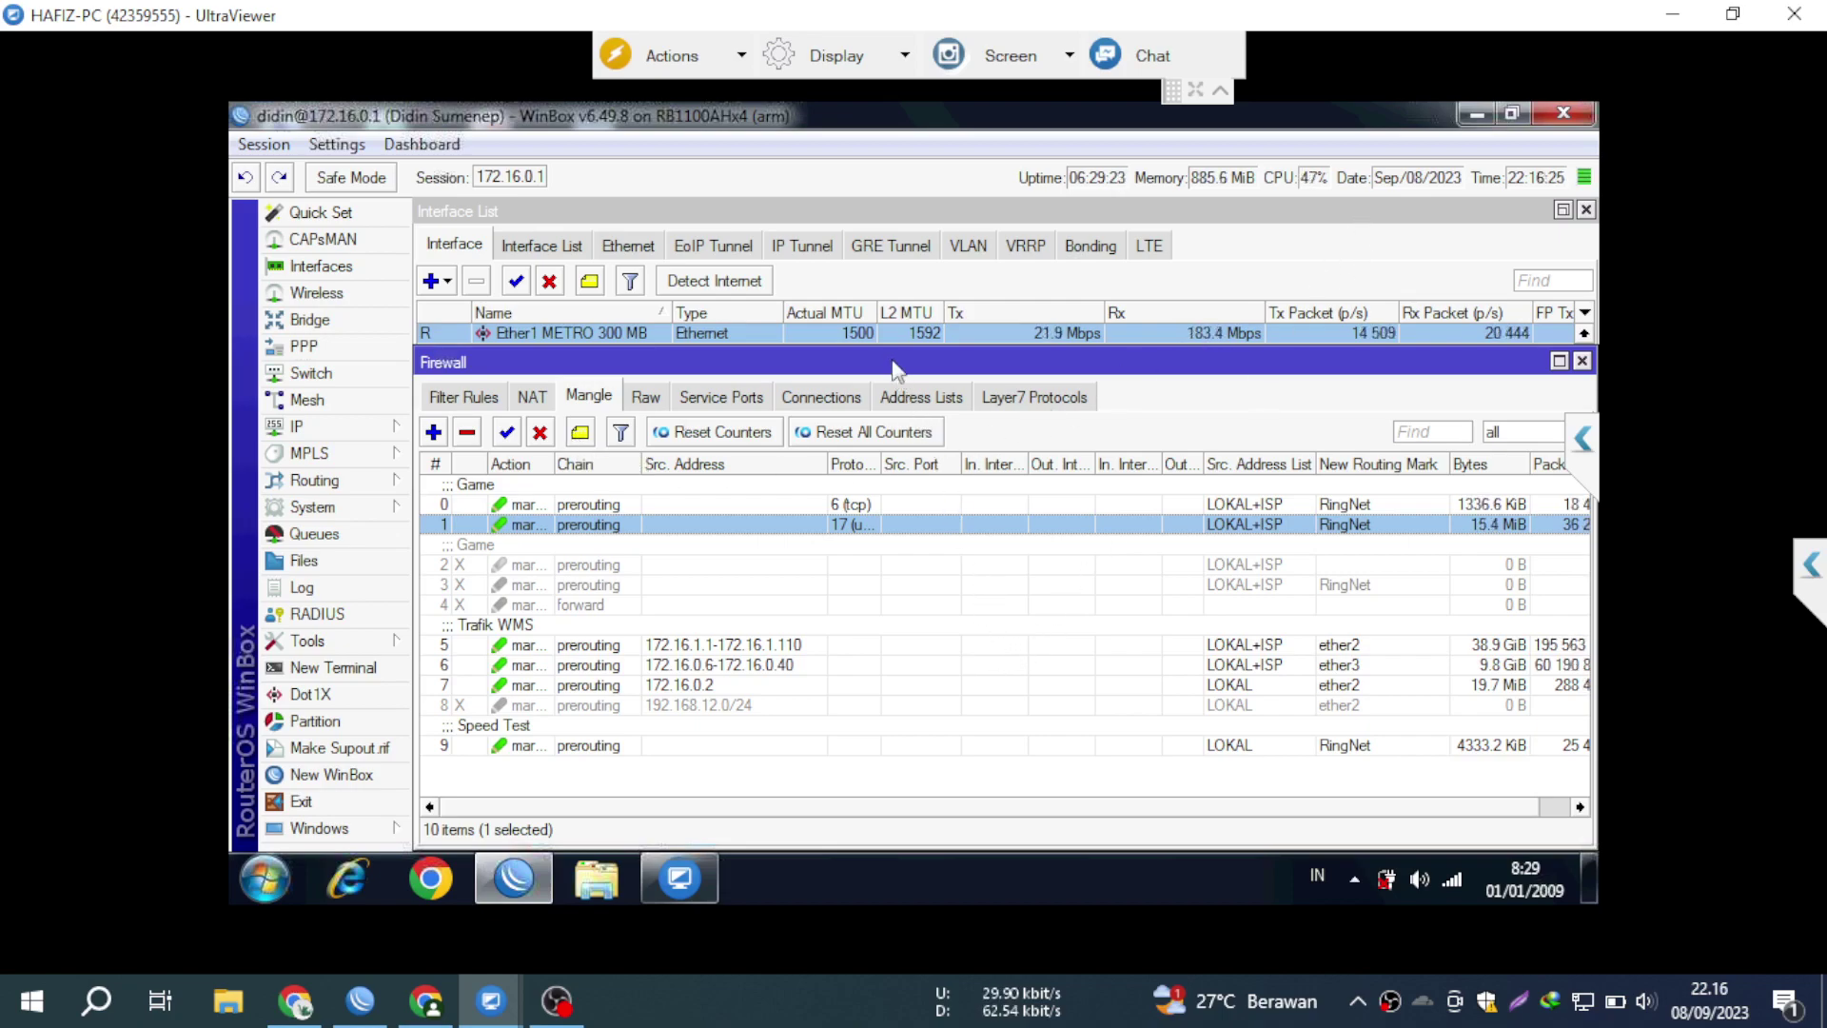
Open the route list with the interface traffic kept in view, and examine the RingNet-marked and unmarked default routes through vlan503
{"action": "left_click_drag", "start_coordinate": [895, 369], "coordinate": [908, 458]}
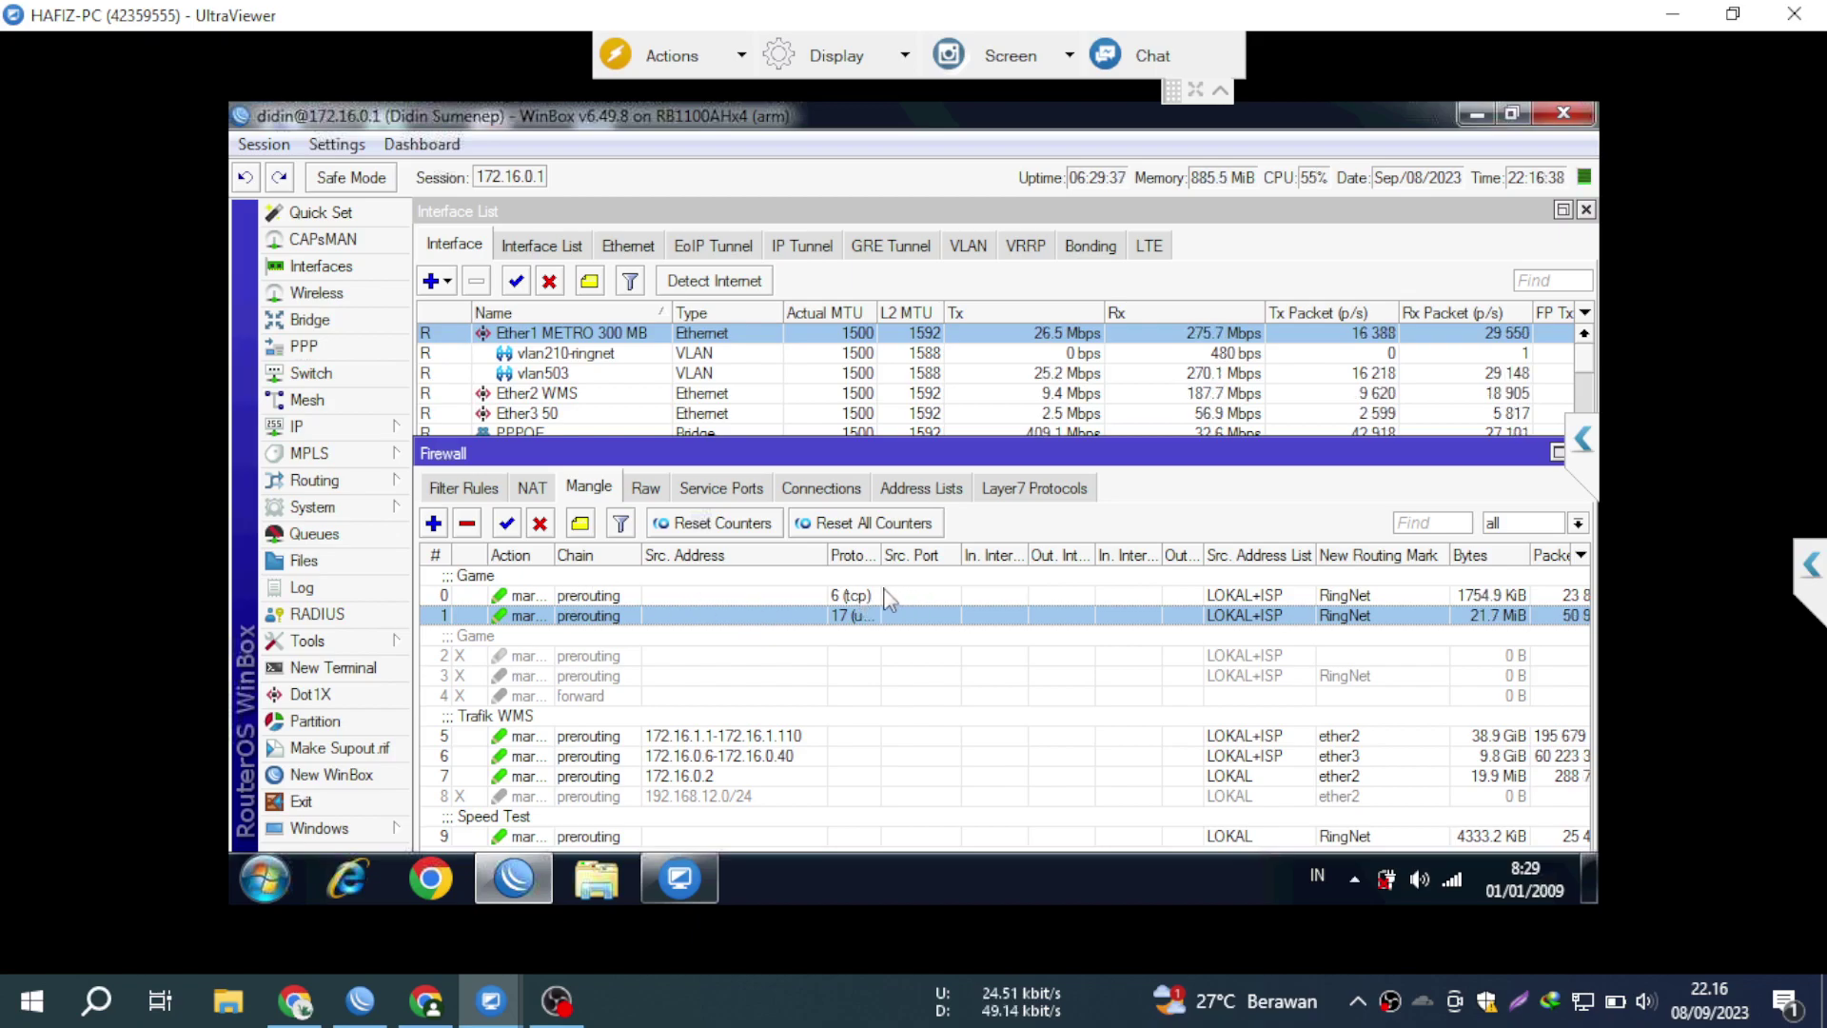
{"action": "left_click", "coordinate": [352, 433]}
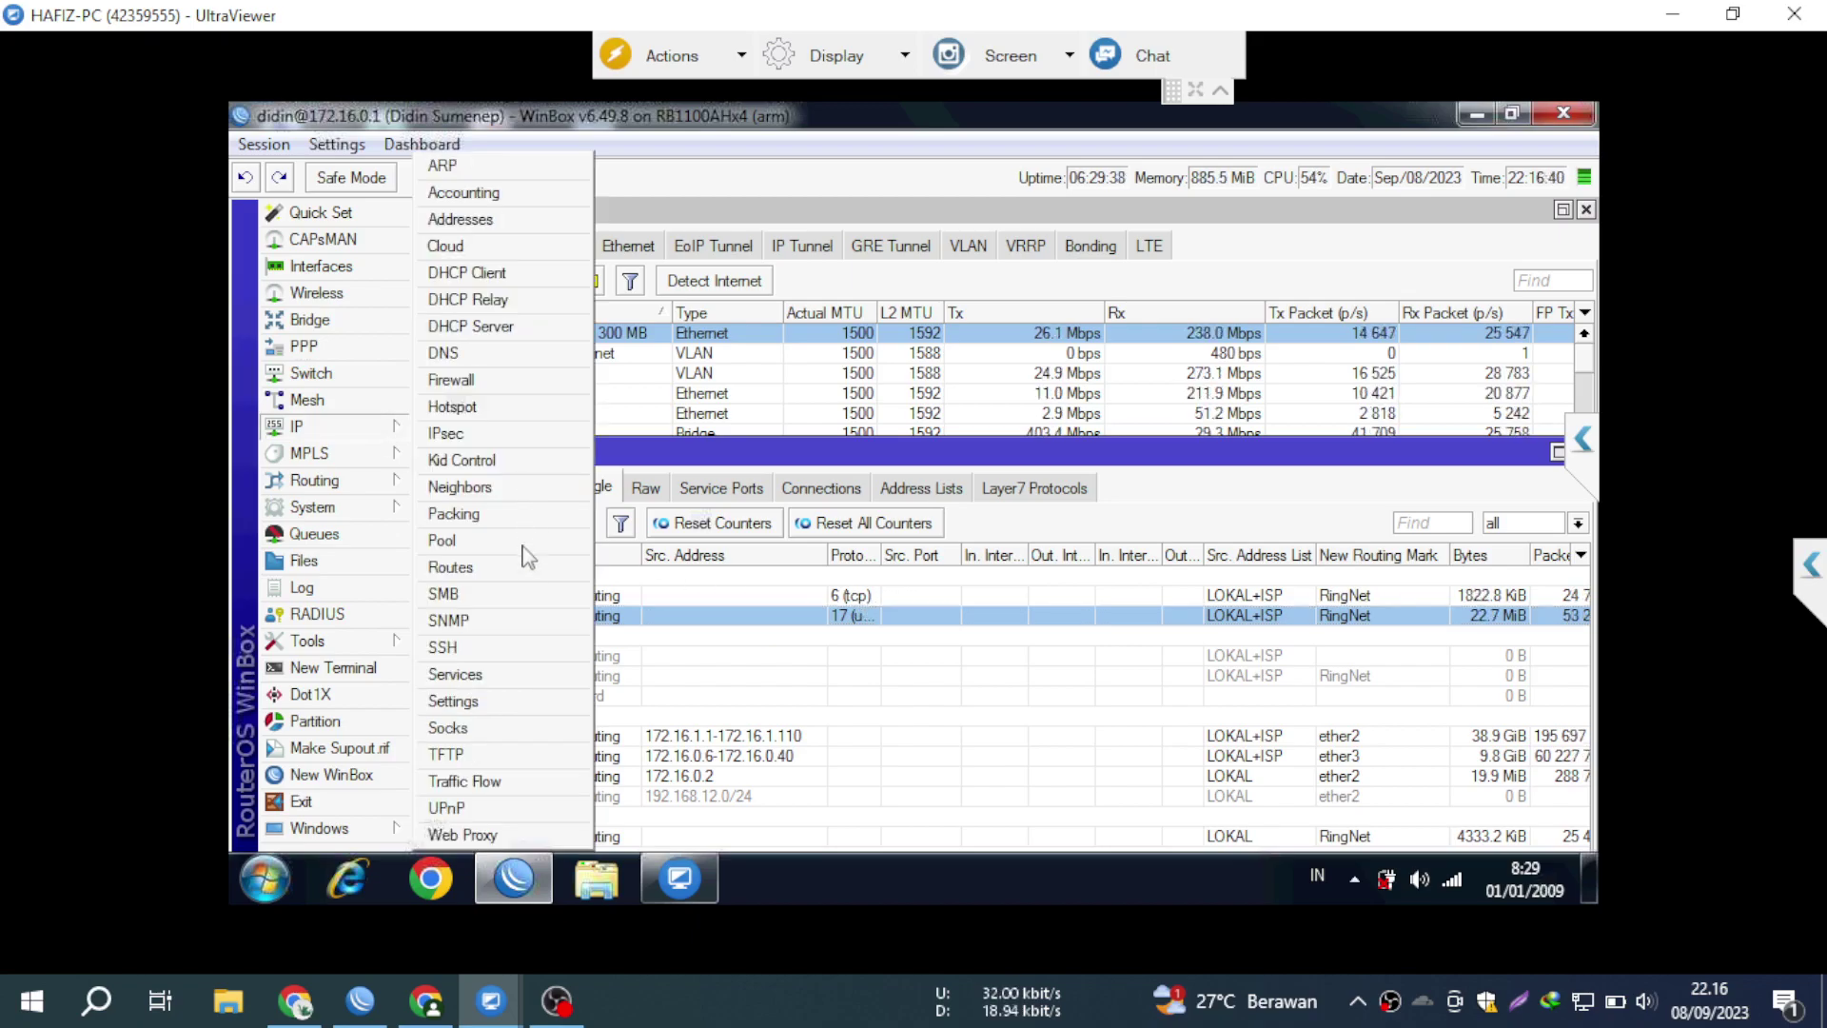
{"action": "left_click", "coordinate": [450, 567]}
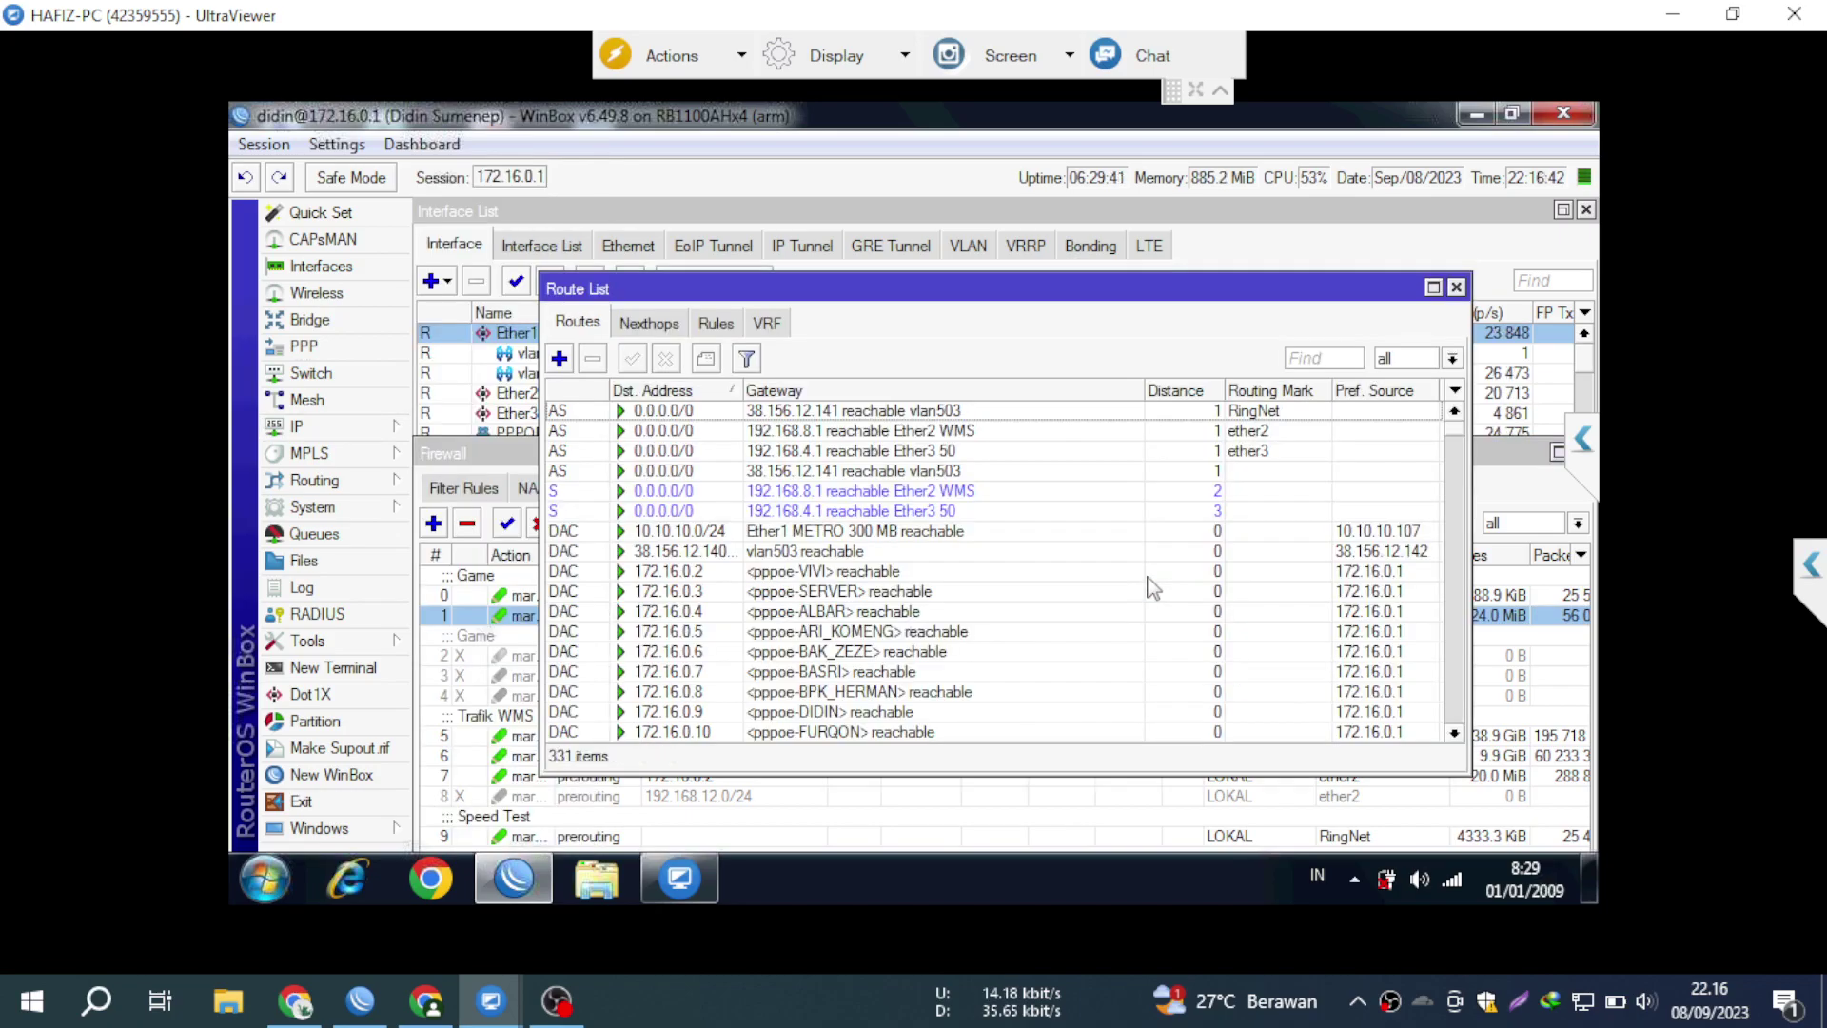
{"action": "left_click", "coordinate": [998, 416]}
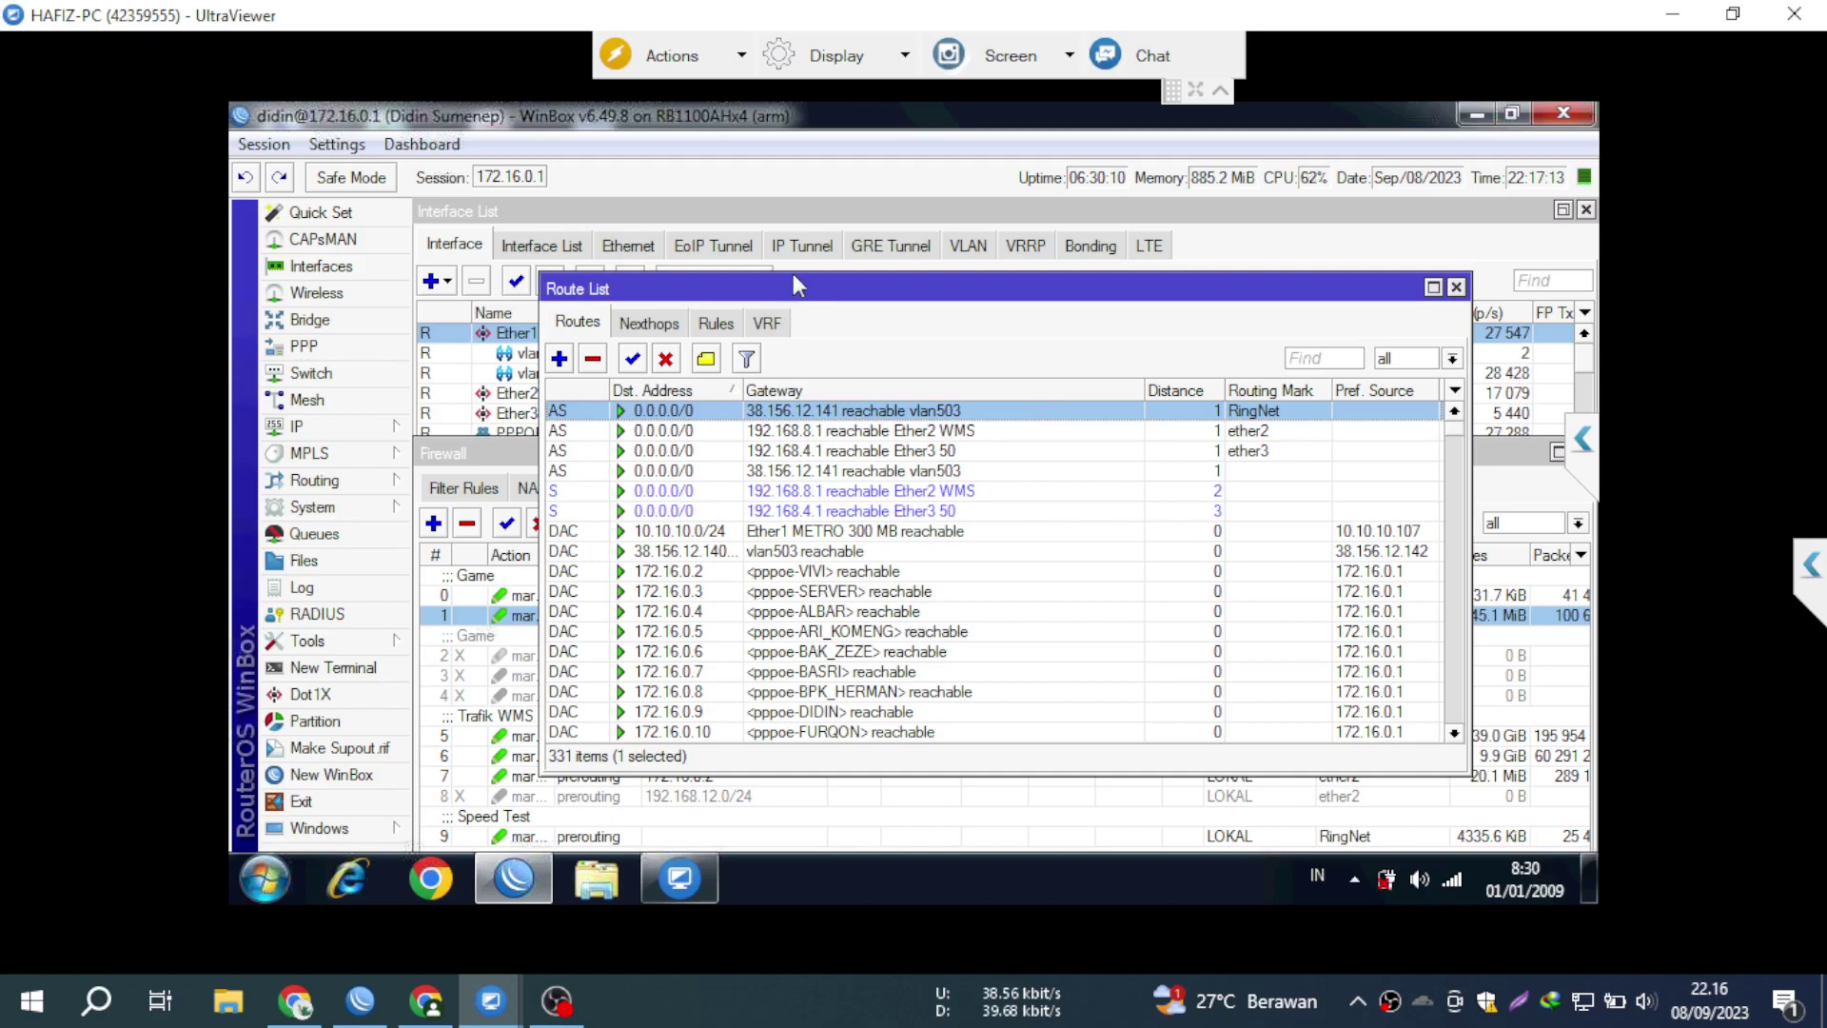
{"action": "left_click_drag", "start_coordinate": [793, 276], "coordinate": [794, 280]}
{"action": "left_click_drag", "start_coordinate": [834, 350], "coordinate": [838, 421]}
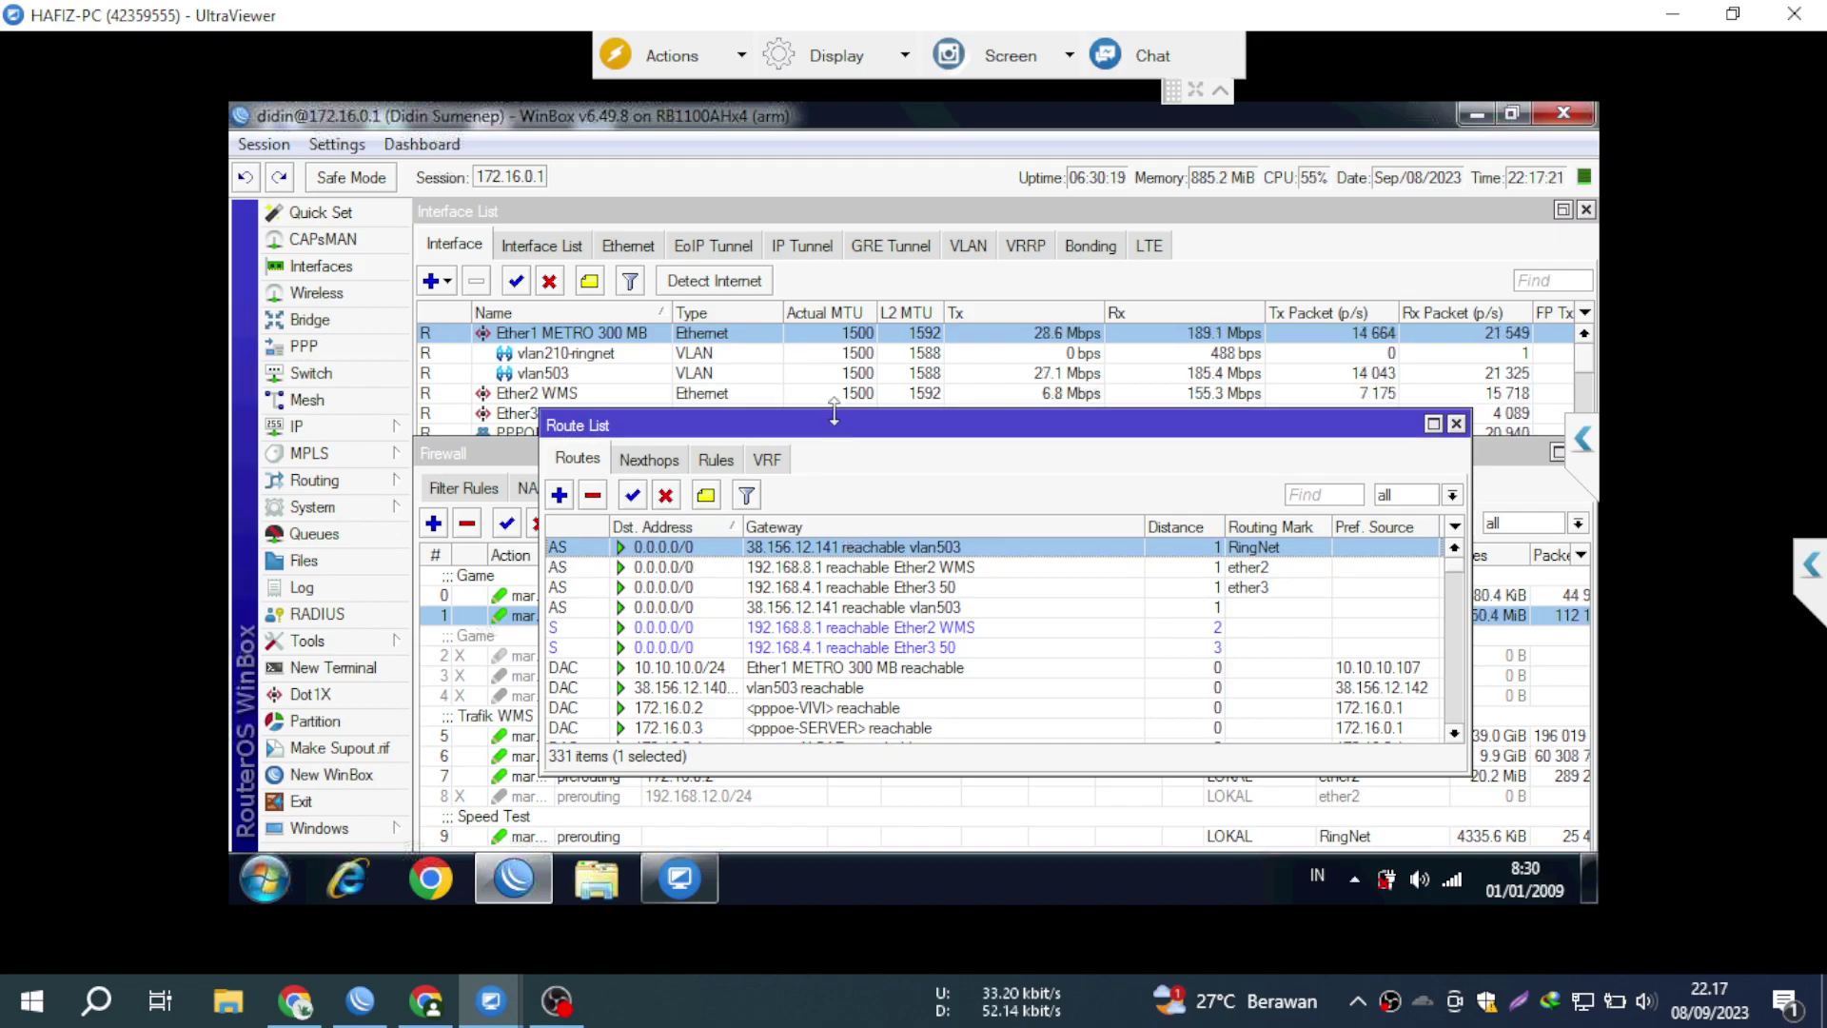
{"action": "left_click", "coordinate": [909, 610]}
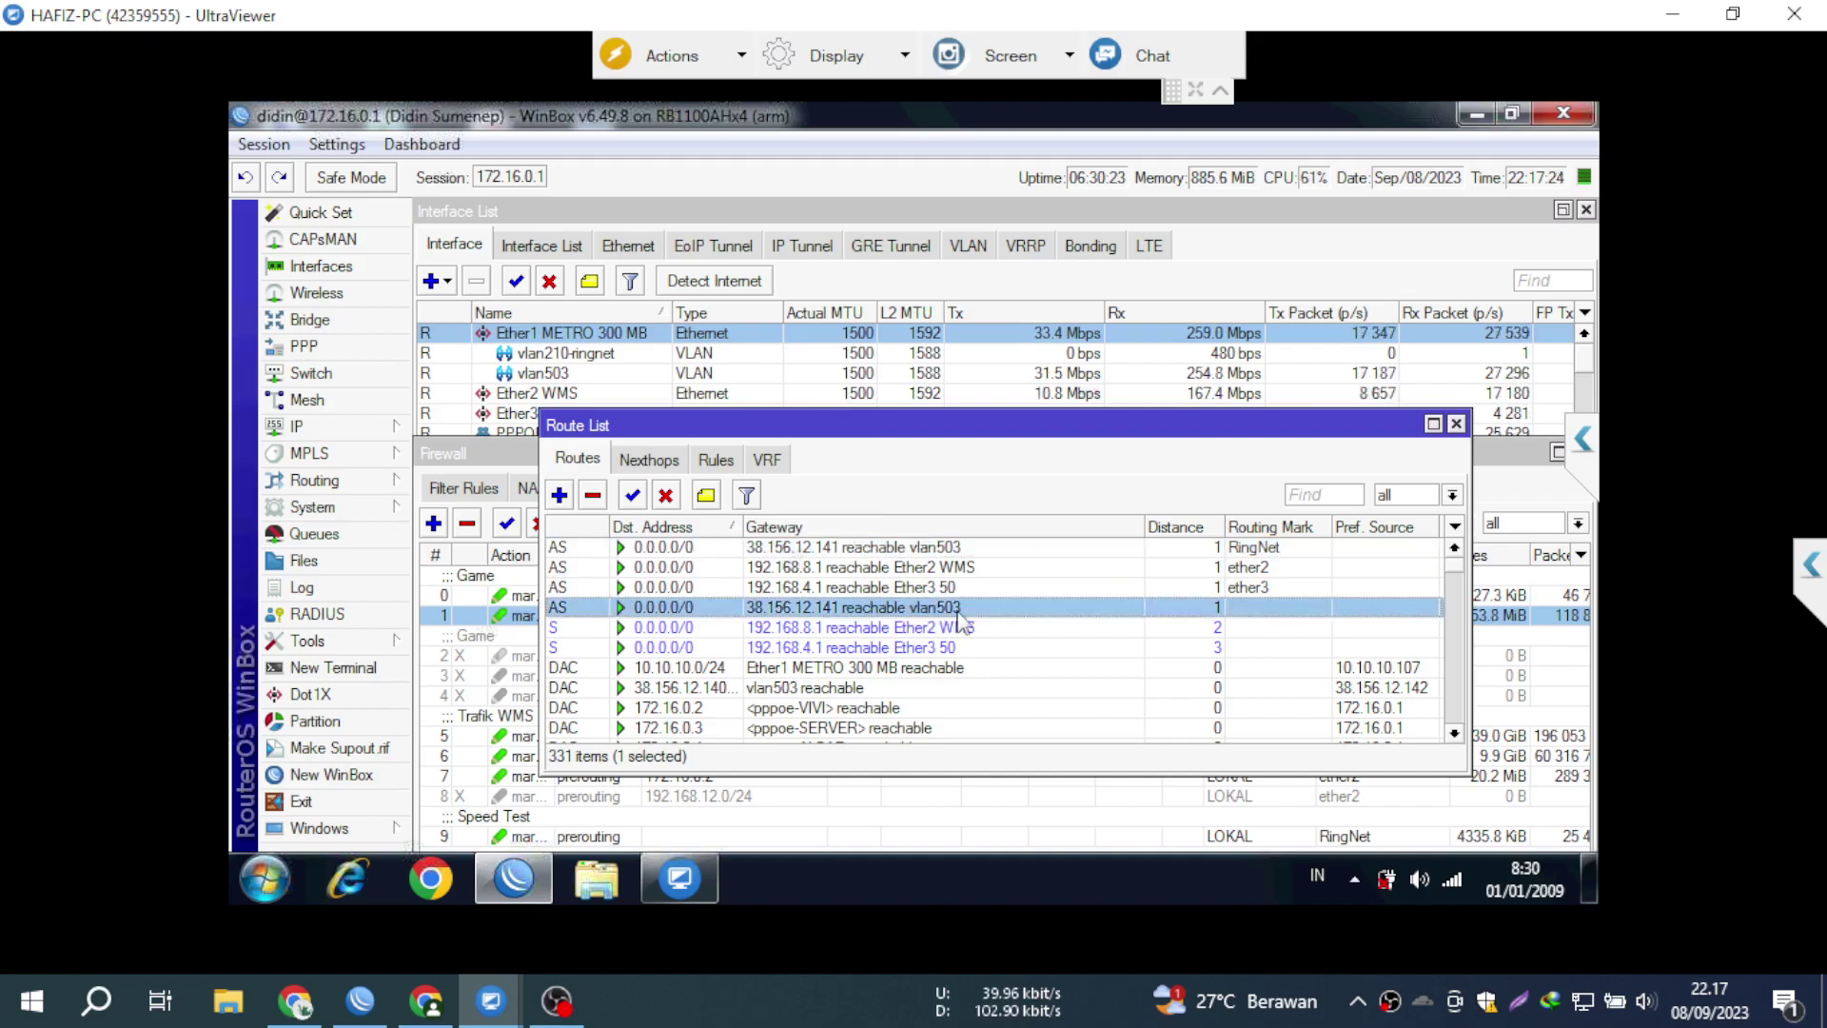